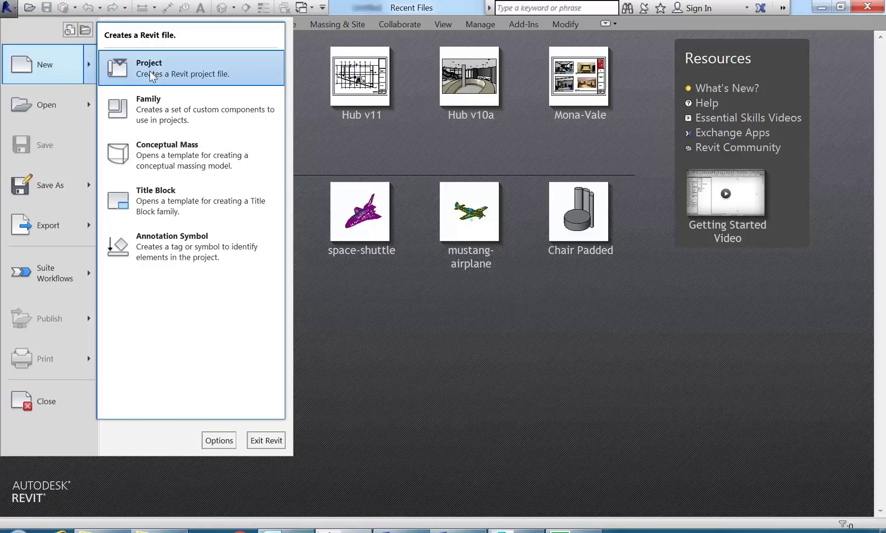
# Create a new project from the Architectural Template
pyautogui.click(149, 71)
pyautogui.click(365, 174)
pyautogui.click(317, 203)
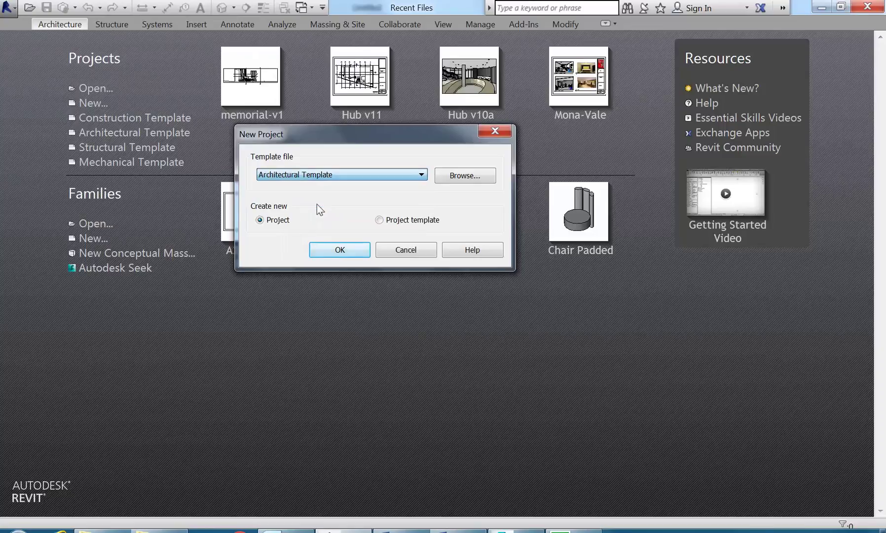
pyautogui.click(330, 251)
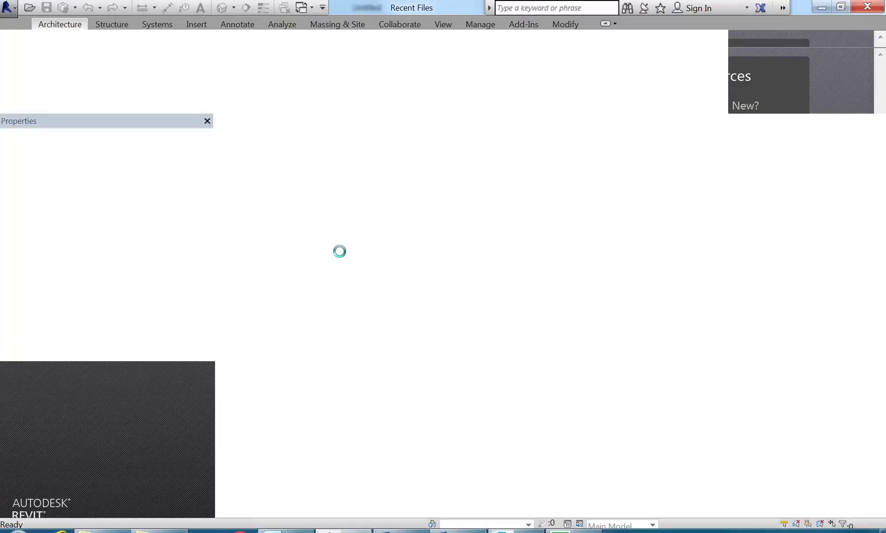
# Open the Site floor plan view
pyautogui.moveTo(541, 321); pyautogui.dragTo(467, 304, button='middle')
pyautogui.scroll(1, 490, 308)
pyautogui.scroll(-3, 485, 310)
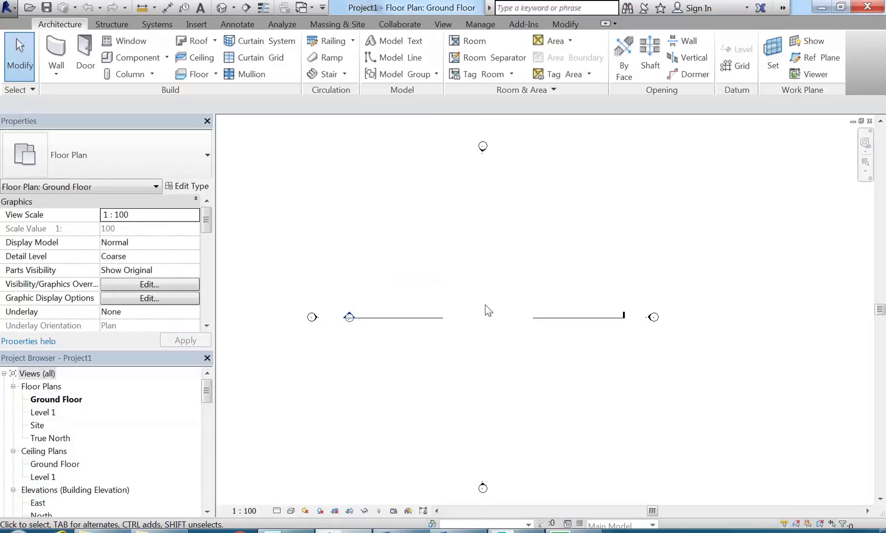
pyautogui.moveTo(438, 275); pyautogui.dragTo(423, 282, button='middle')
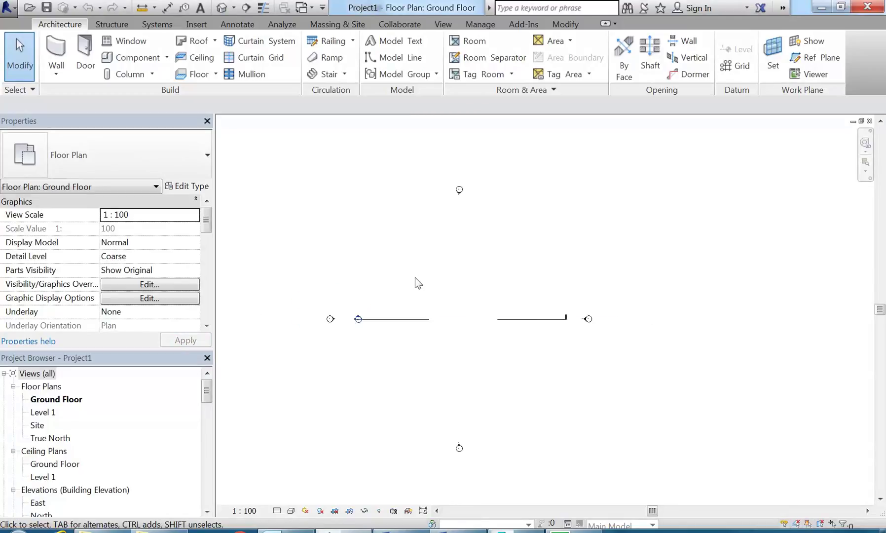
pyautogui.moveTo(344, 207); pyautogui.dragTo(357, 201, button='middle')
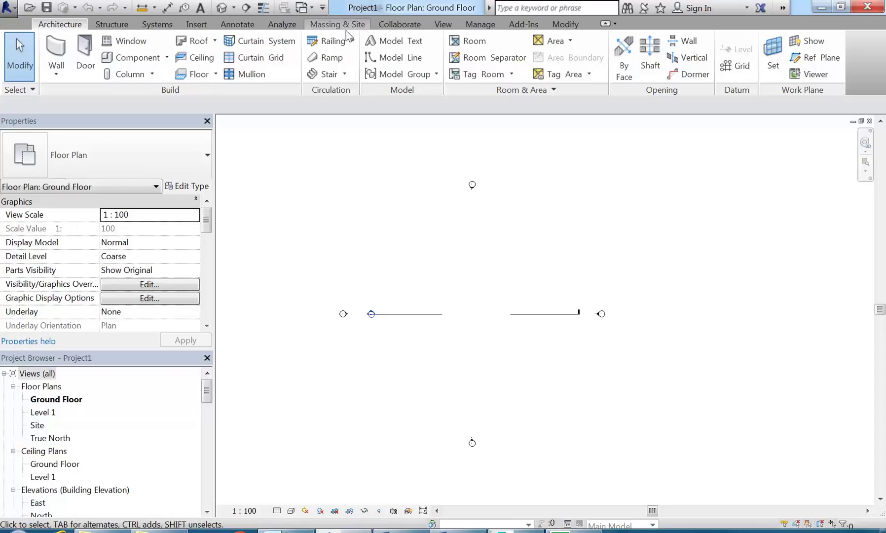
pyautogui.moveTo(207, 396); pyautogui.dragTo(207, 396)
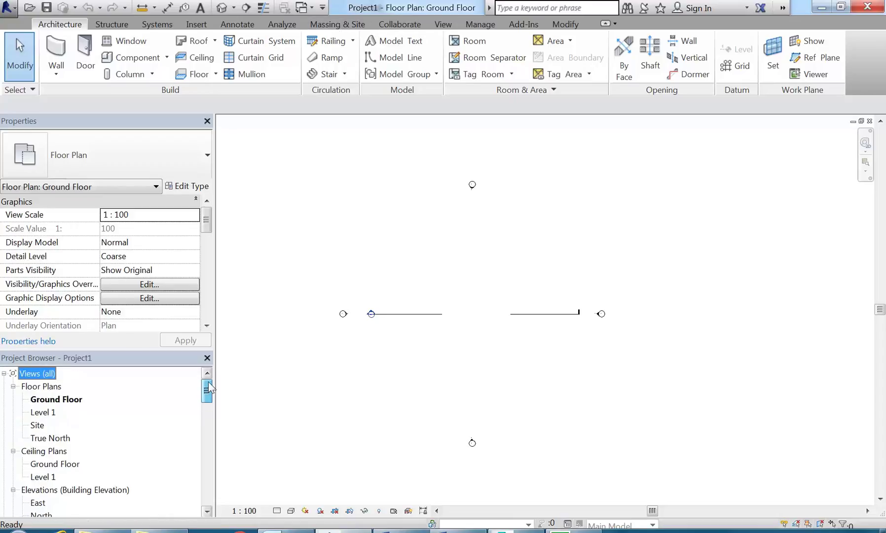
pyautogui.doubleClick(36, 425)
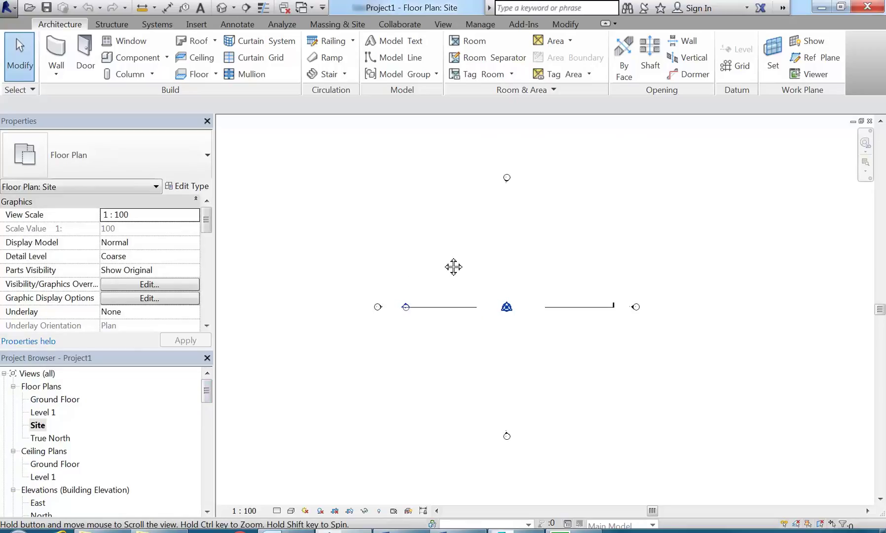
pyautogui.moveTo(448, 266); pyautogui.dragTo(478, 291, button='middle')
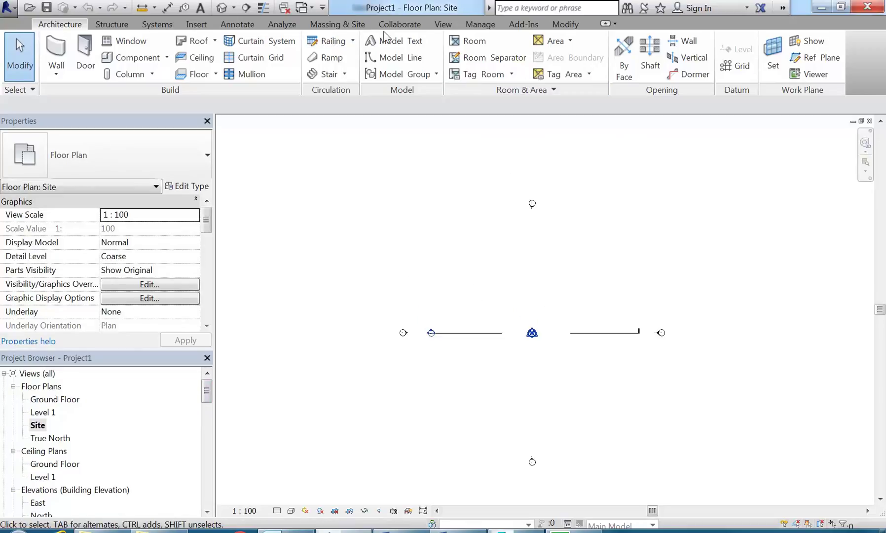
# Create a toposurface at absolute elevation 0.0, with four corner points forming a rough rectangle around all the elevation markers
pyautogui.click(344, 27)
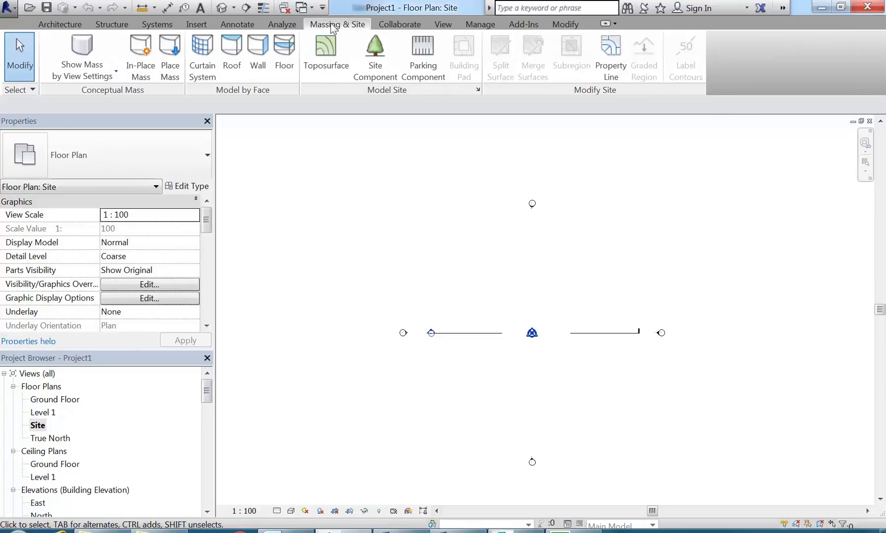
pyautogui.click(38, 426)
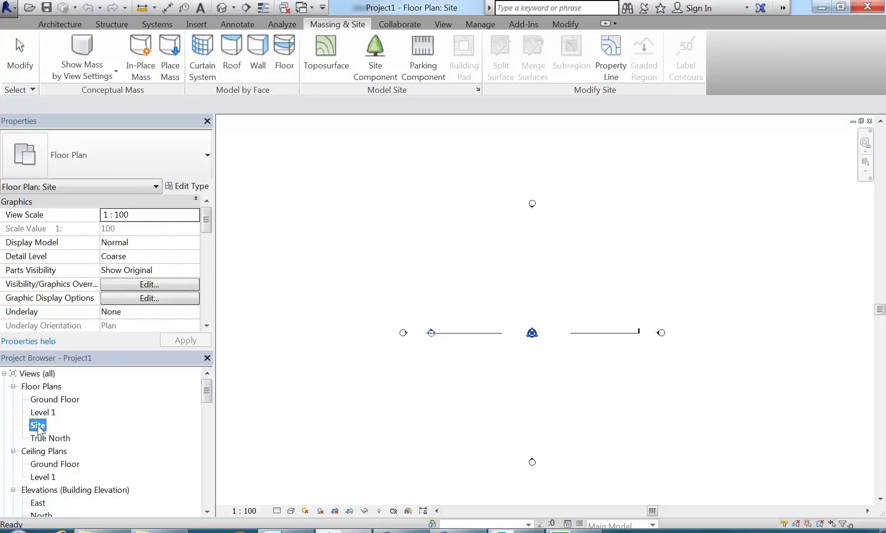
pyautogui.click(416, 278)
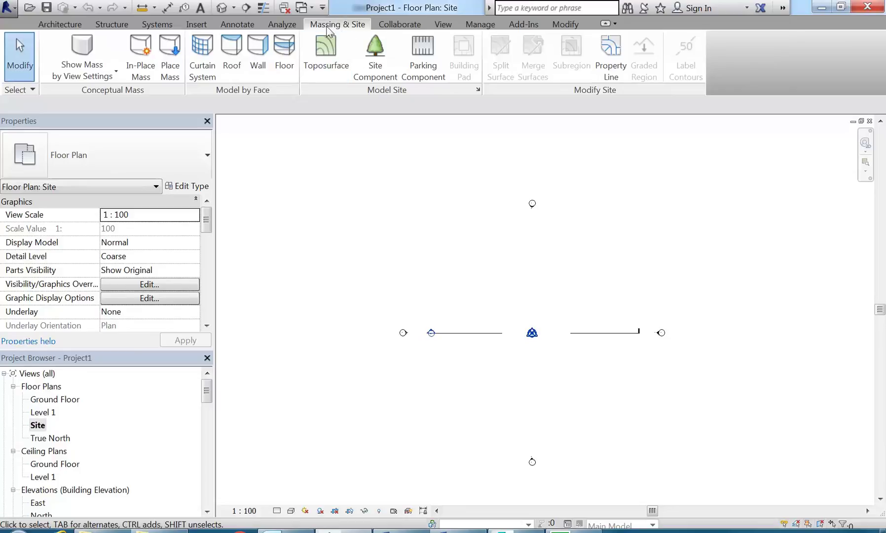
pyautogui.click(325, 63)
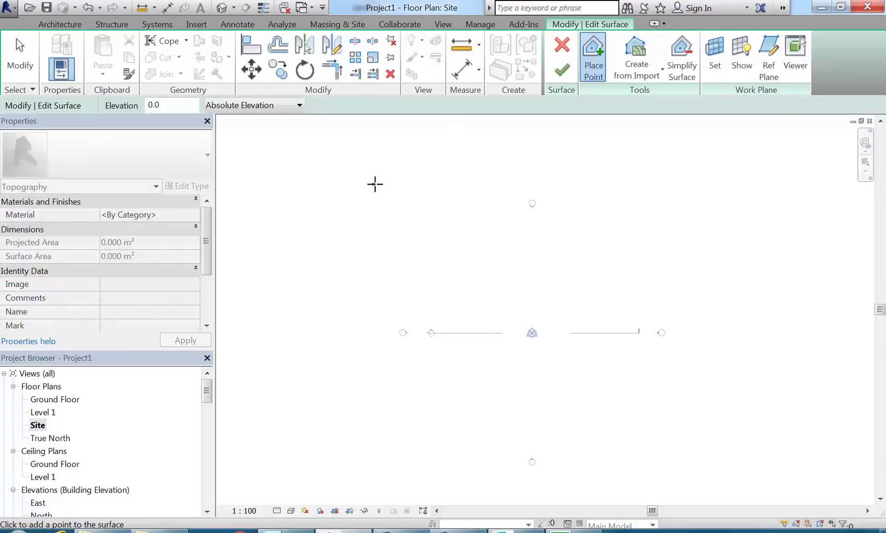
pyautogui.click(369, 185)
pyautogui.click(718, 179)
pyautogui.click(733, 363)
pyautogui.hotkey('ctrl', 'z')
pyautogui.click(739, 477)
pyautogui.click(336, 461)
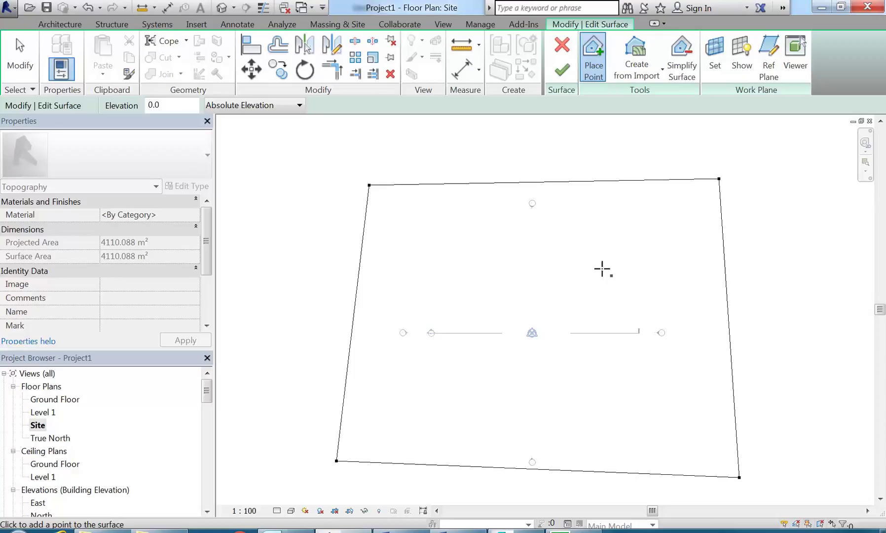
pyautogui.click(474, 384)
pyautogui.click(562, 70)
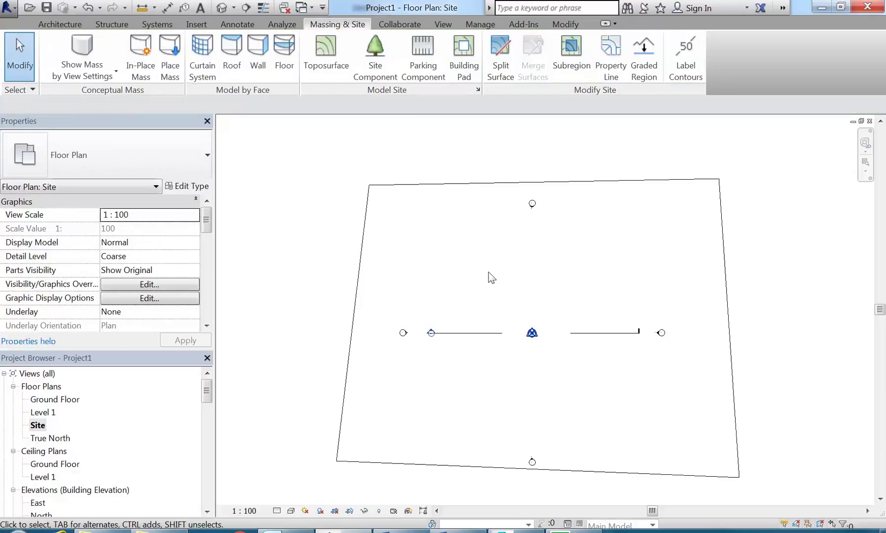
# Open the West elevation and examine the ground surface against the levels
pyautogui.doubleClick(405, 333)
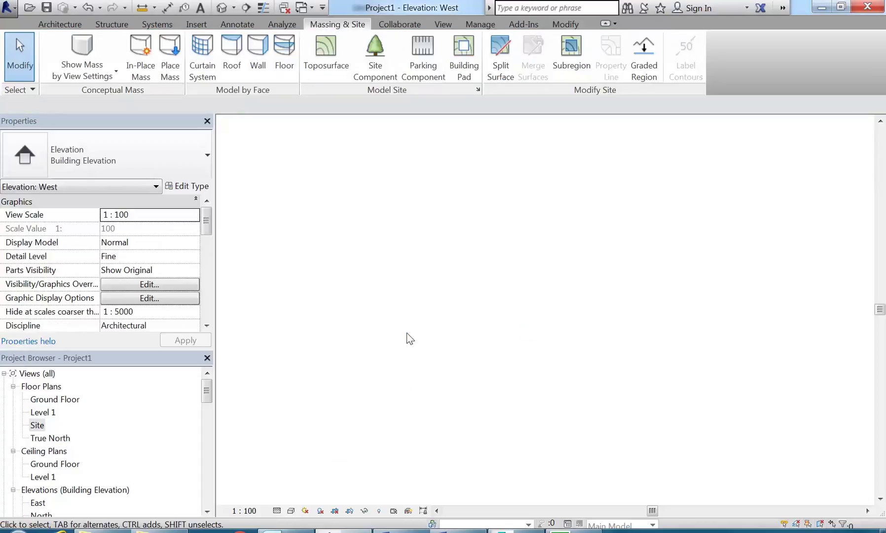
pyautogui.scroll(3, 592, 325)
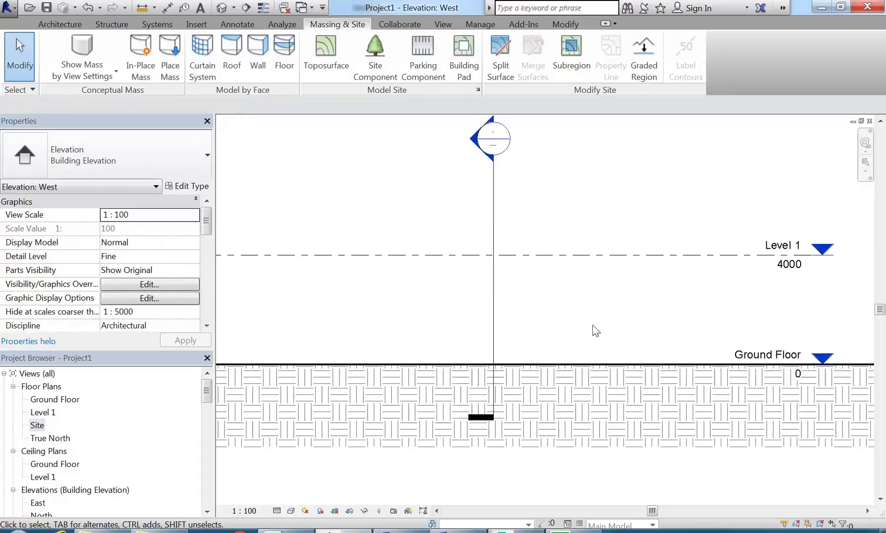
pyautogui.scroll(-3, 593, 325)
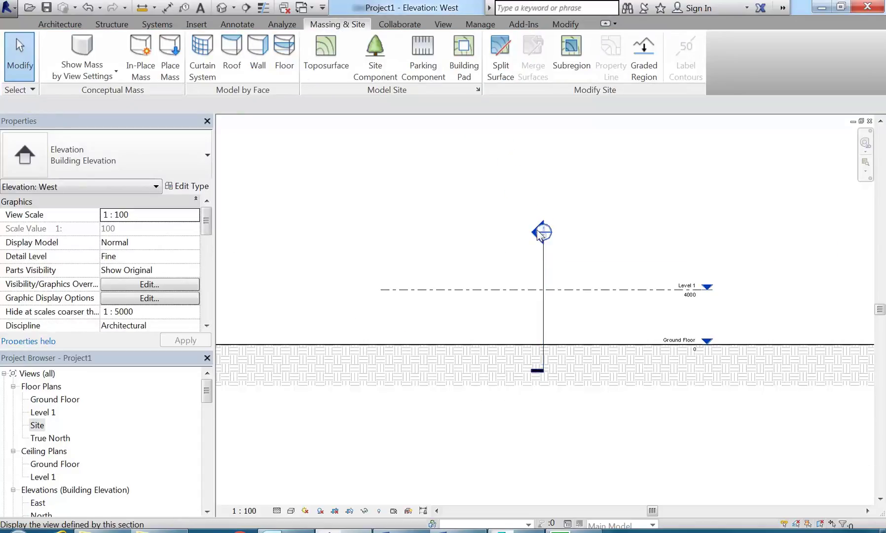
# Open the building section from its marker in the elevation and examine how the ground meets the Ground Floor level
pyautogui.doubleClick(541, 232)
pyautogui.scroll(3, 740, 316)
pyautogui.moveTo(592, 390); pyautogui.dragTo(570, 308, button='middle')
pyautogui.scroll(2, 570, 310)
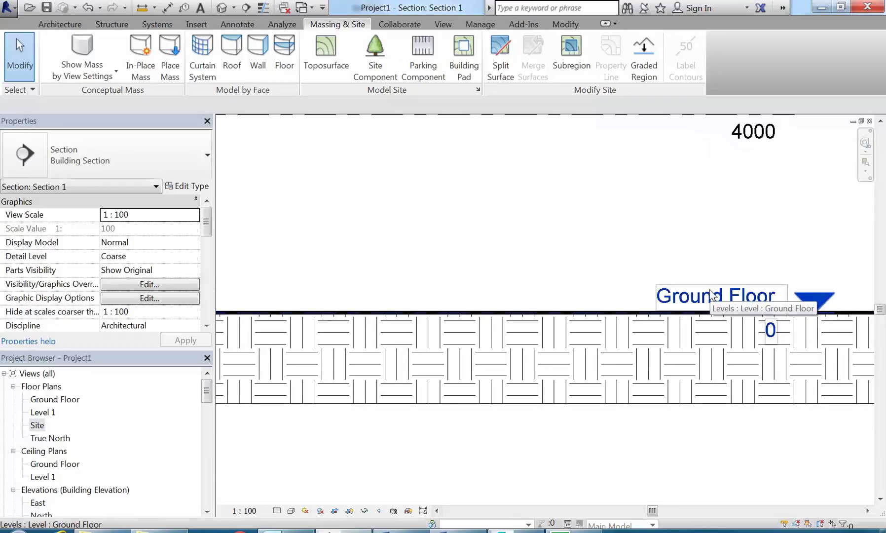
pyautogui.scroll(-3, 500, 257)
pyautogui.moveTo(500, 257); pyautogui.dragTo(561, 346, button='middle')
pyautogui.scroll(-3, 663, 348)
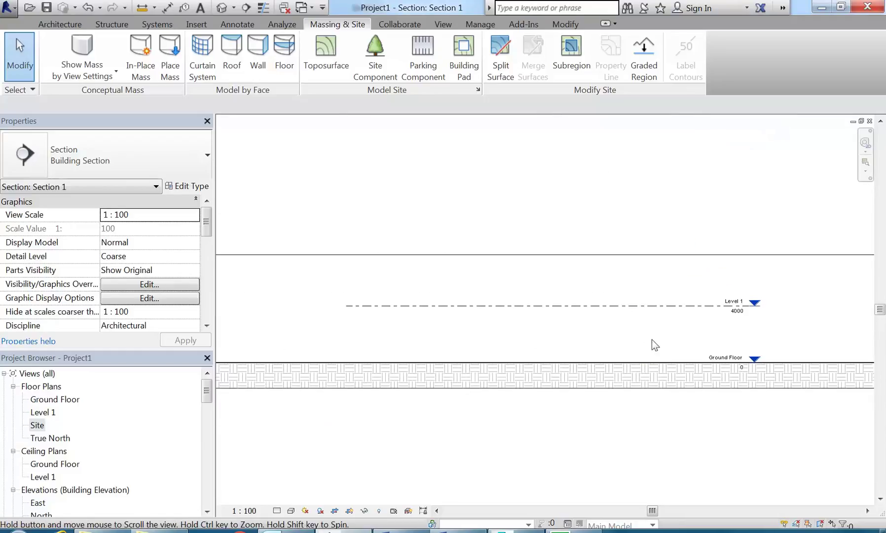
pyautogui.moveTo(648, 355); pyautogui.dragTo(598, 341, button='middle')
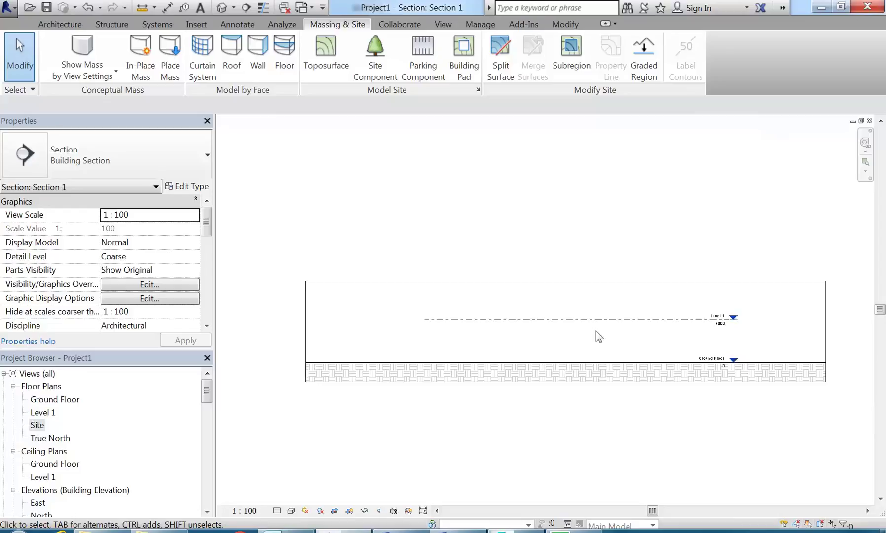
# View the Ground Floor plan and return to the Section 1 view
pyautogui.doubleClick(42, 403)
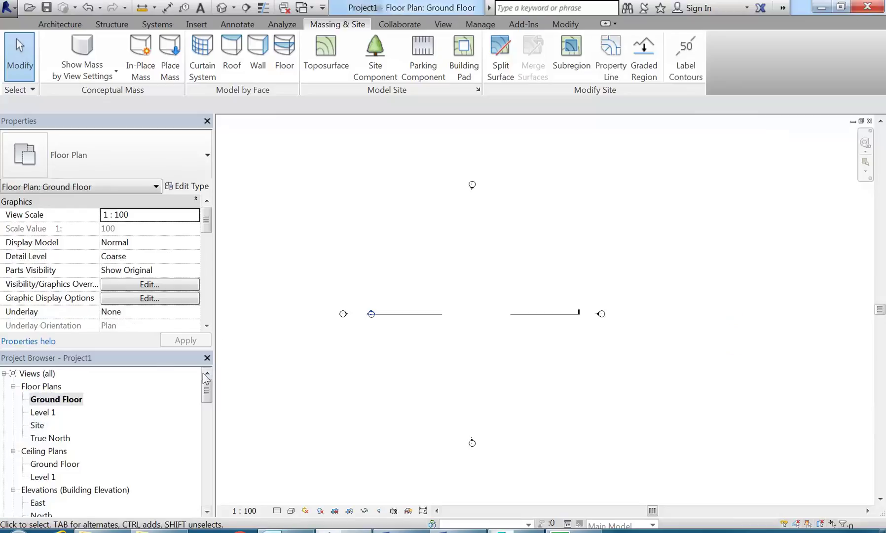
pyautogui.moveTo(209, 395); pyautogui.dragTo(209, 405)
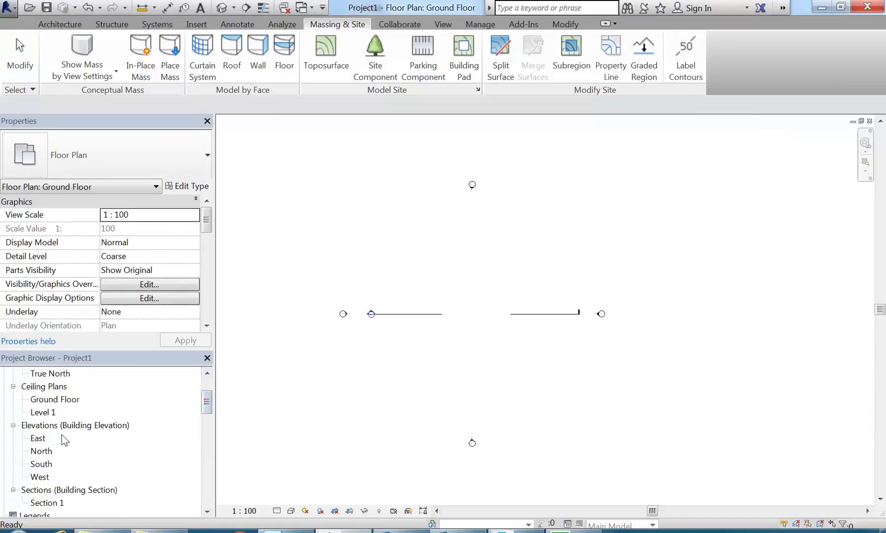
pyautogui.doubleClick(48, 502)
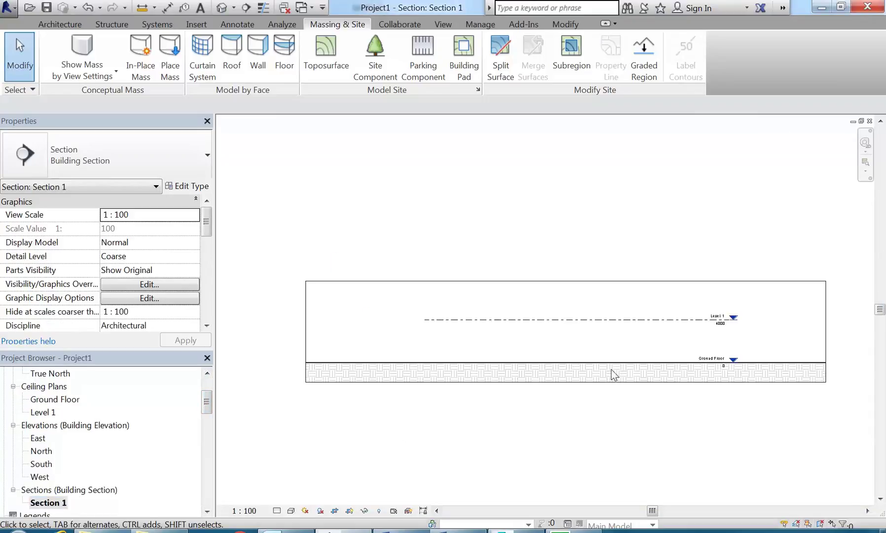
# Set the Ground Floor level's elevation to 100 in the section
pyautogui.scroll(5, 627, 344)
pyautogui.click(658, 346)
pyautogui.scroll(6, 659, 346)
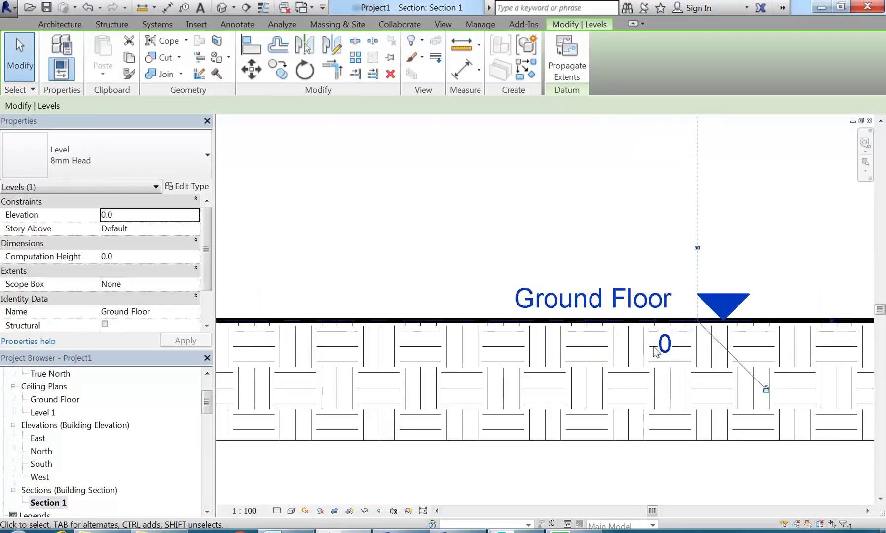
pyautogui.click(666, 348)
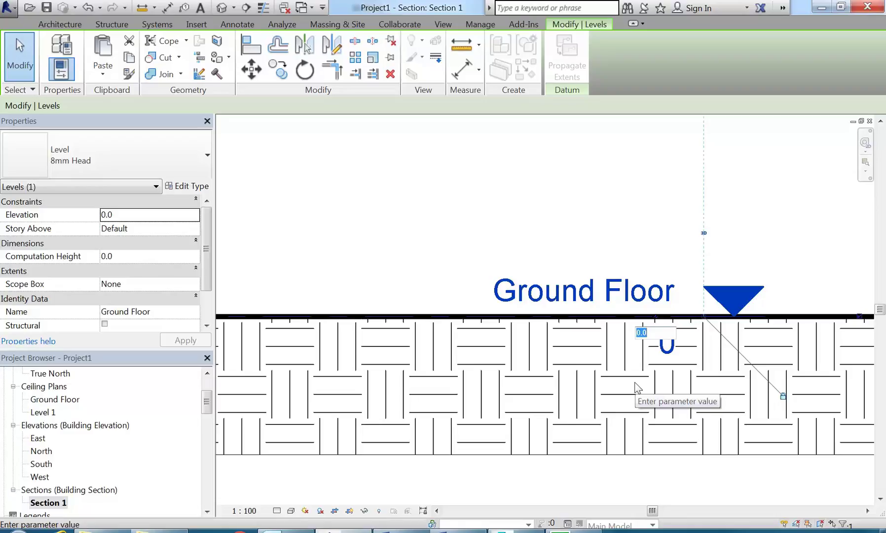
pyautogui.press('Return')
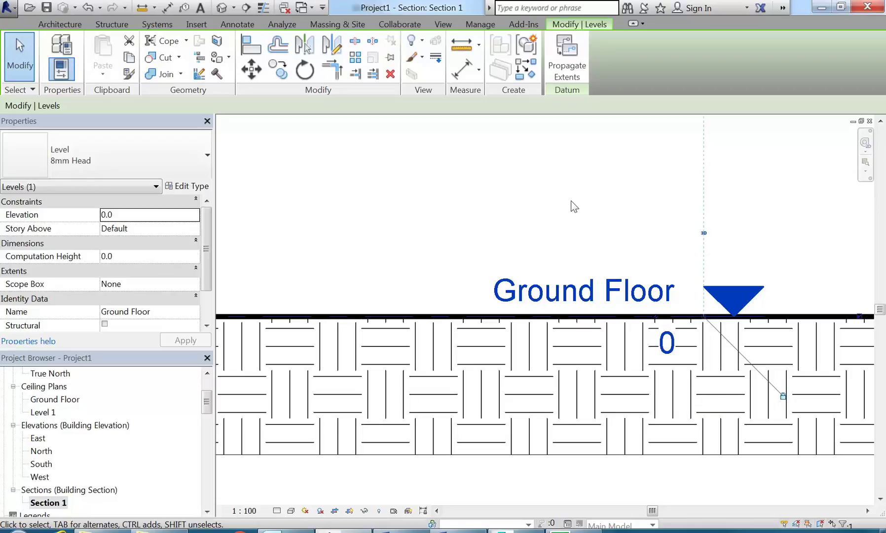
pyautogui.click(573, 206)
pyautogui.click(594, 287)
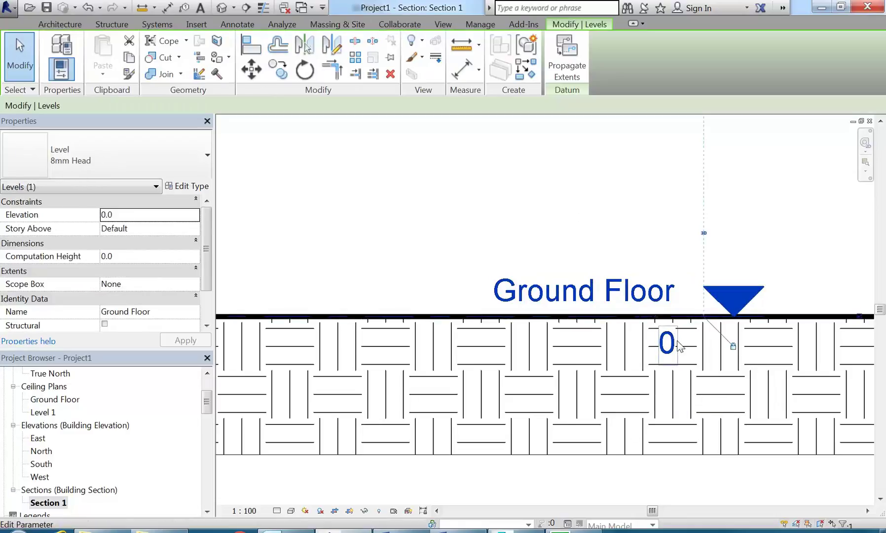
pyautogui.click(668, 346)
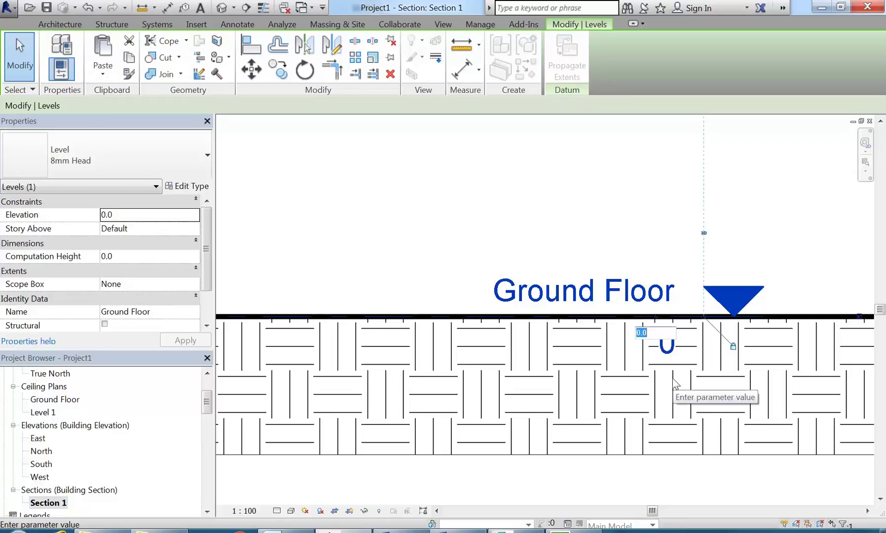
pyautogui.write('100')
pyautogui.press('Return')
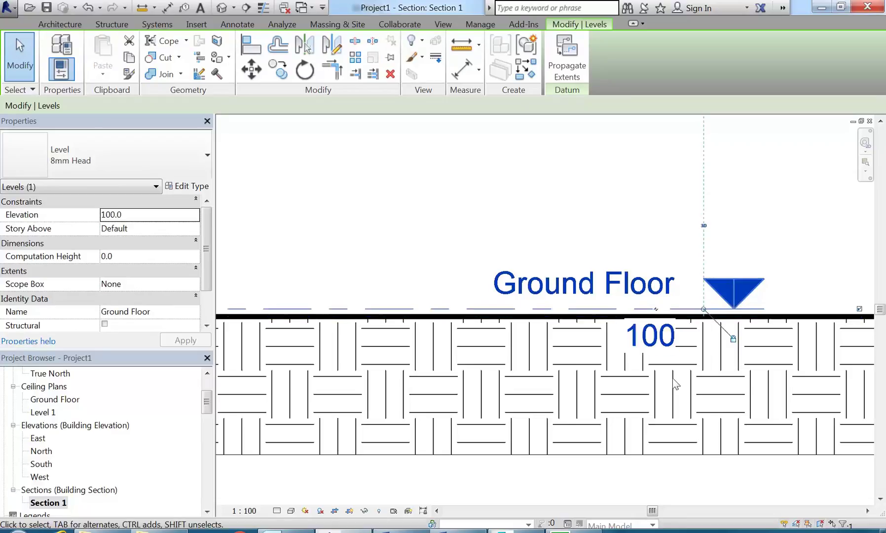
pyautogui.click(550, 210)
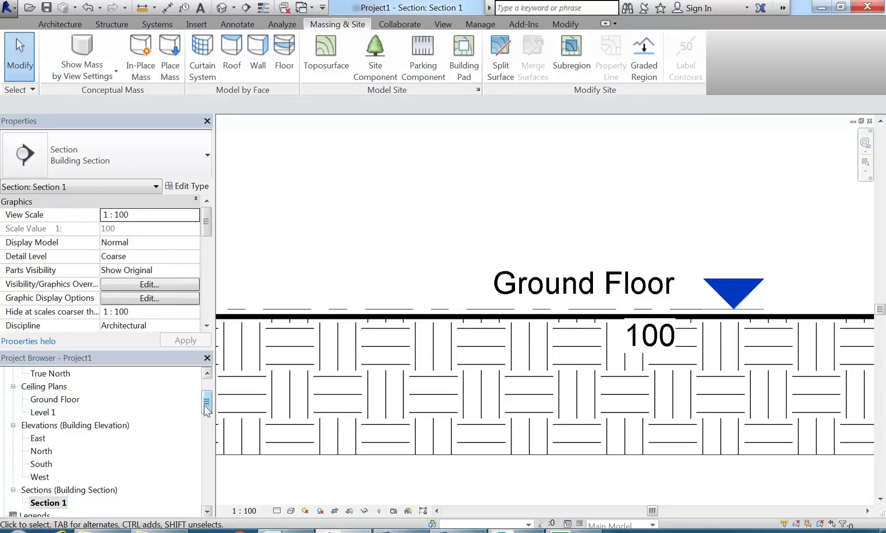
# In the Ground Floor plan, create a floor with a circular boundary of radius 10000 centred between the elevation markers
pyautogui.moveTo(207, 409); pyautogui.dragTo(206, 399)
pyautogui.doubleClick(74, 400)
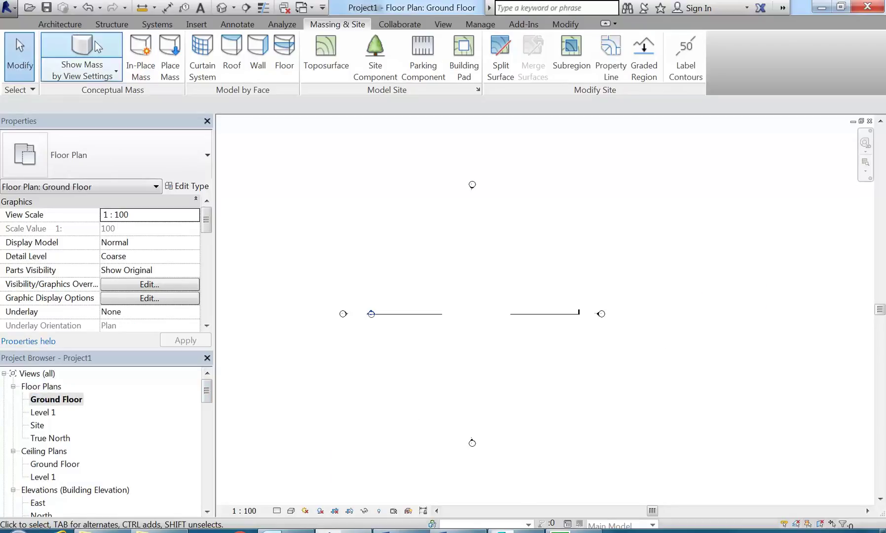
pyautogui.click(69, 27)
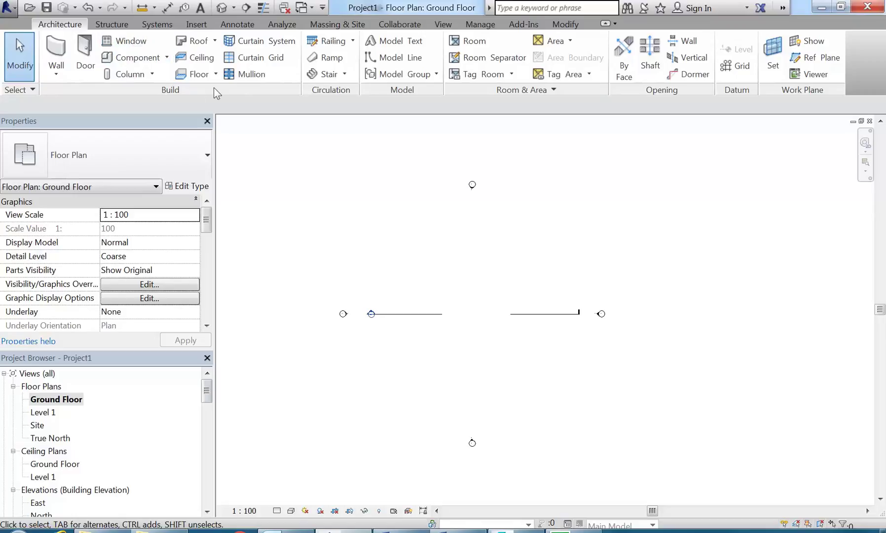
pyautogui.click(192, 75)
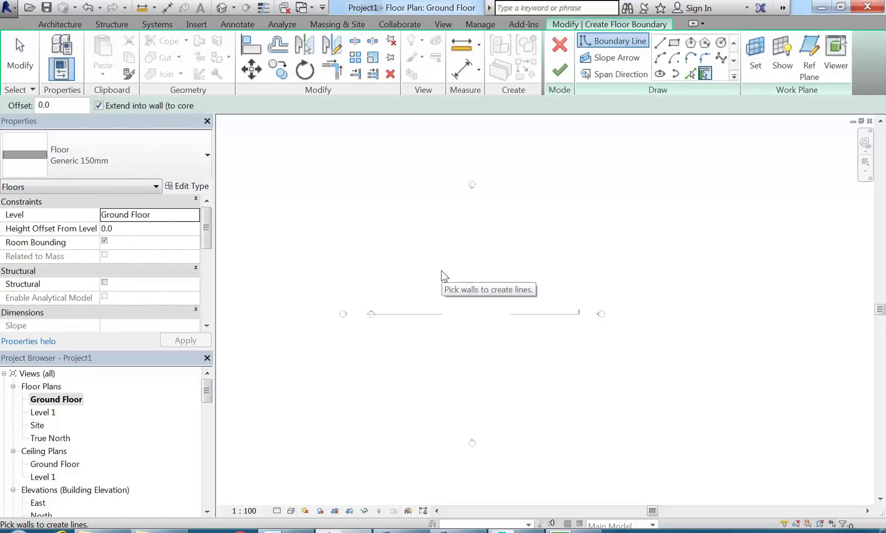
pyautogui.scroll(2, 485, 319)
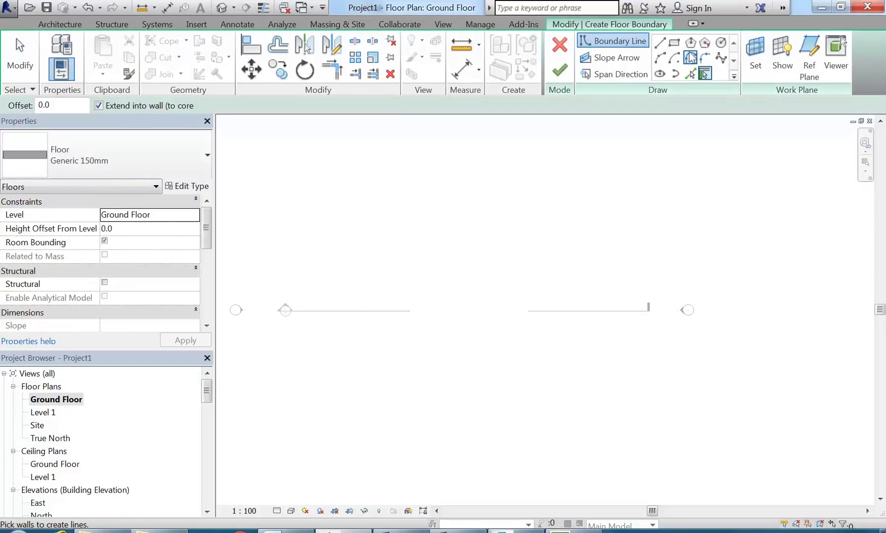
pyautogui.click(721, 43)
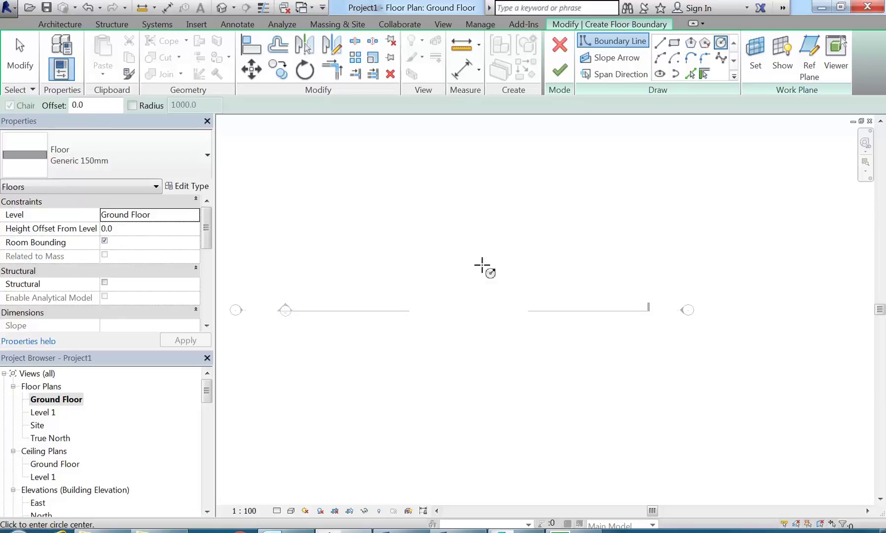
pyautogui.click(476, 309)
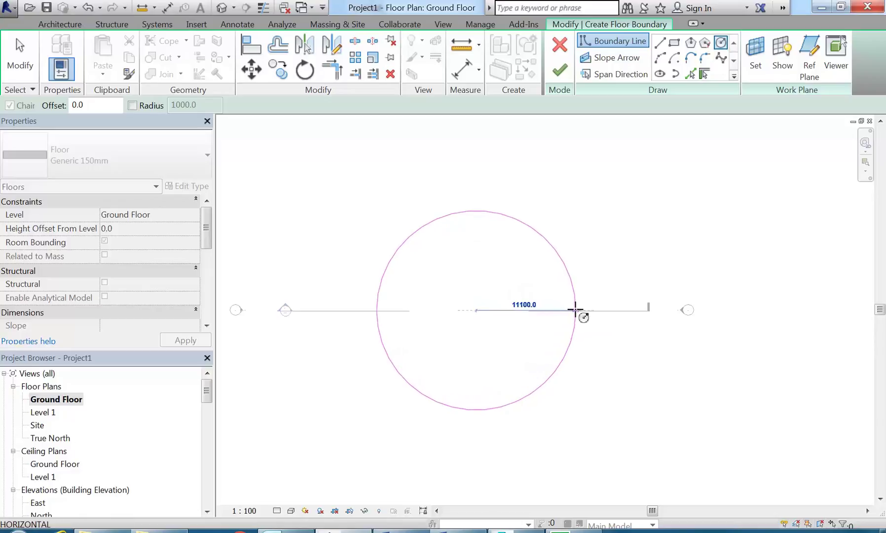
pyautogui.write('10000')
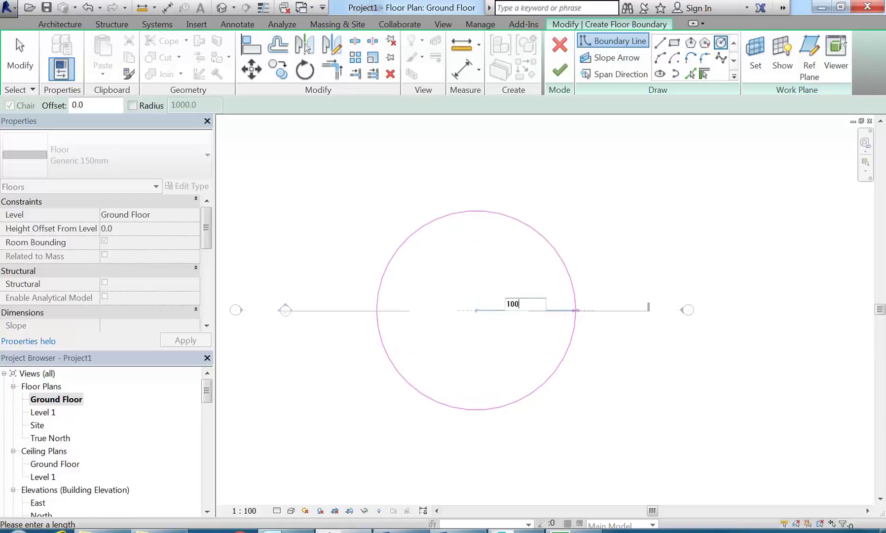
pyautogui.press('Return')
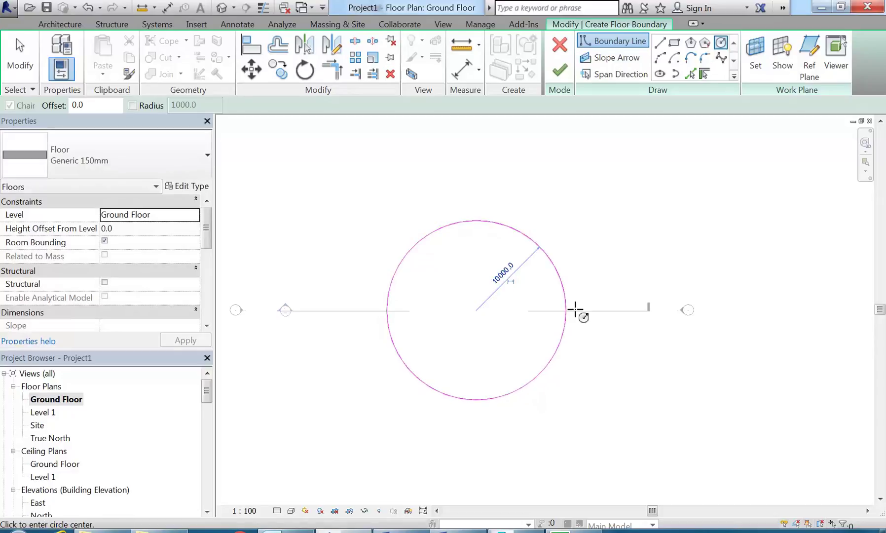
pyautogui.click(560, 70)
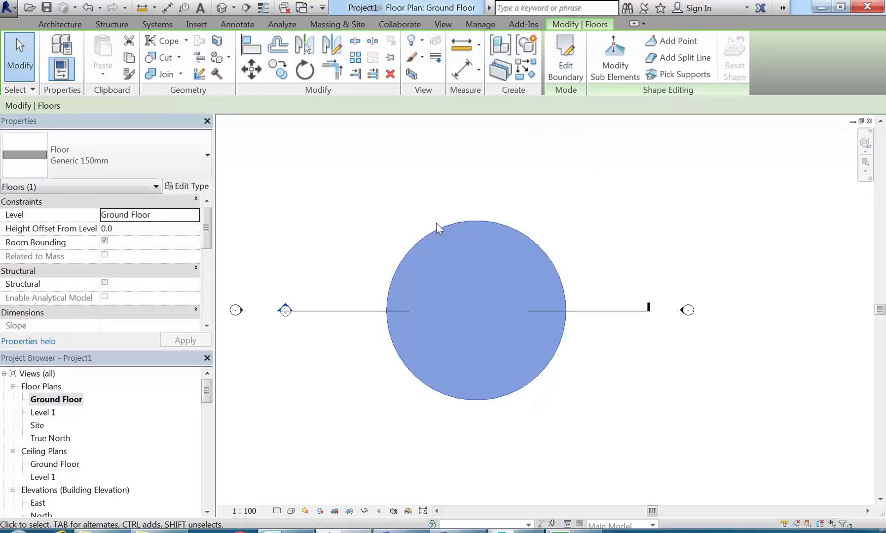
# Change the circular floor's type to Generic 300mm and deselect it
pyautogui.click(186, 149)
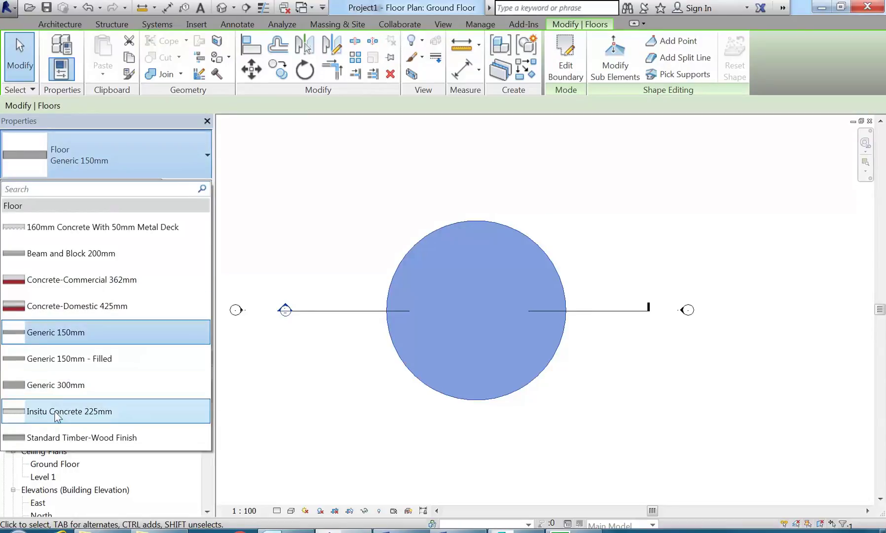
pyautogui.click(51, 385)
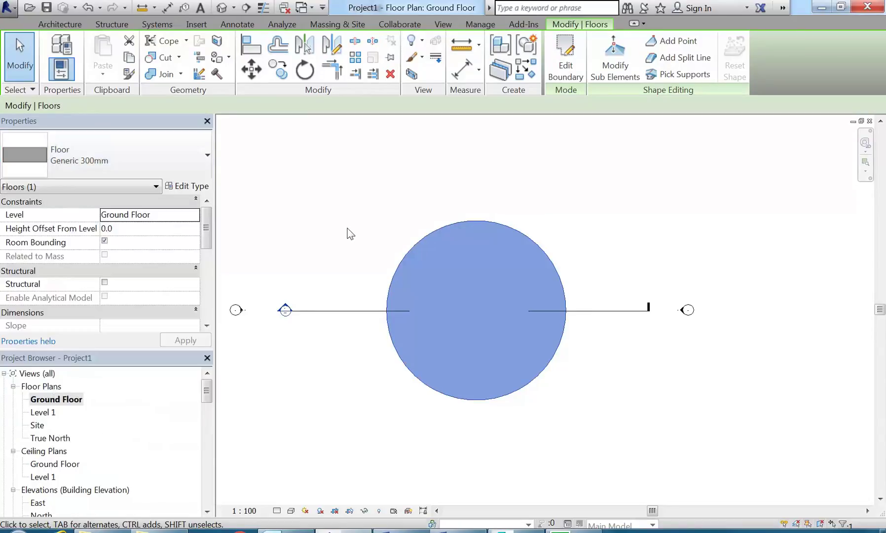
pyautogui.press('Escape')
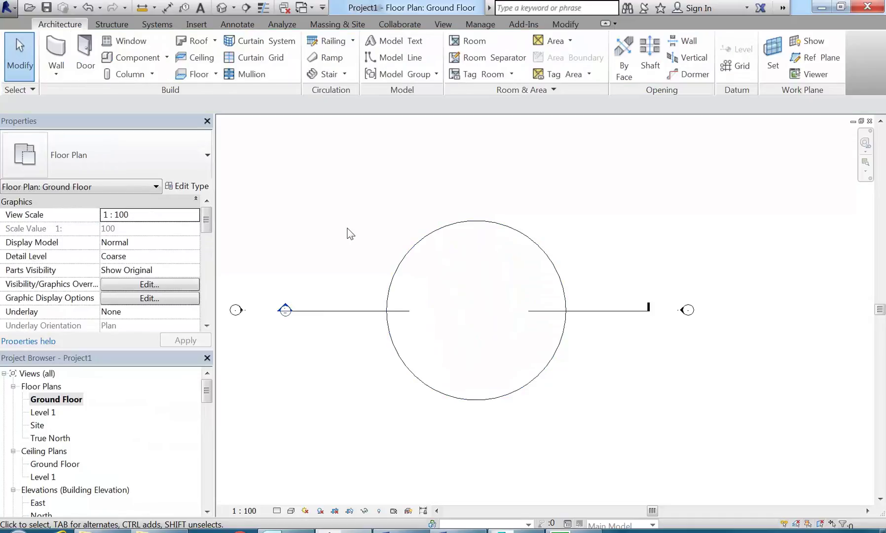
# Open the building section from its marker in the plan and examine the floor's edge against the ground surface
pyautogui.doubleClick(285, 310)
pyautogui.scroll(-3, 678, 283)
pyautogui.scroll(4, 621, 311)
pyautogui.scroll(3, 621, 311)
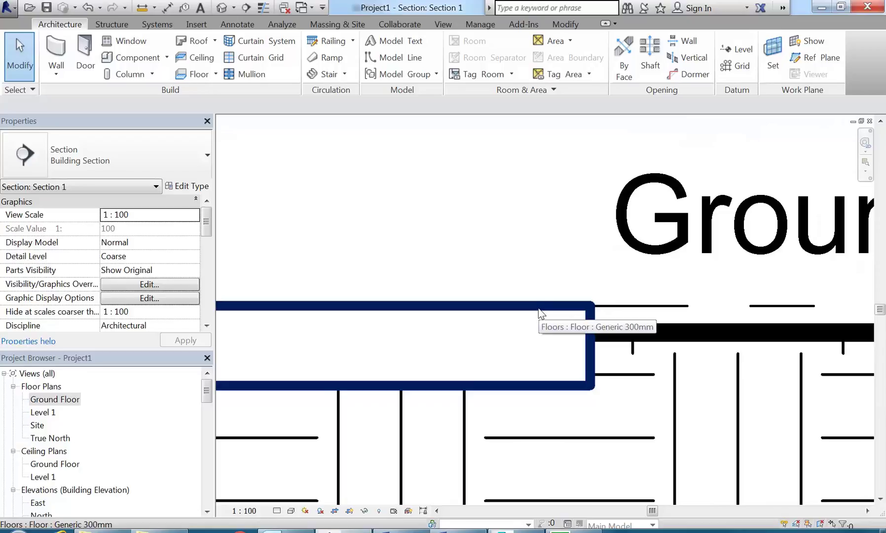
# Open the default 3D view and set its visual style to Realistic
pyautogui.click(188, 395)
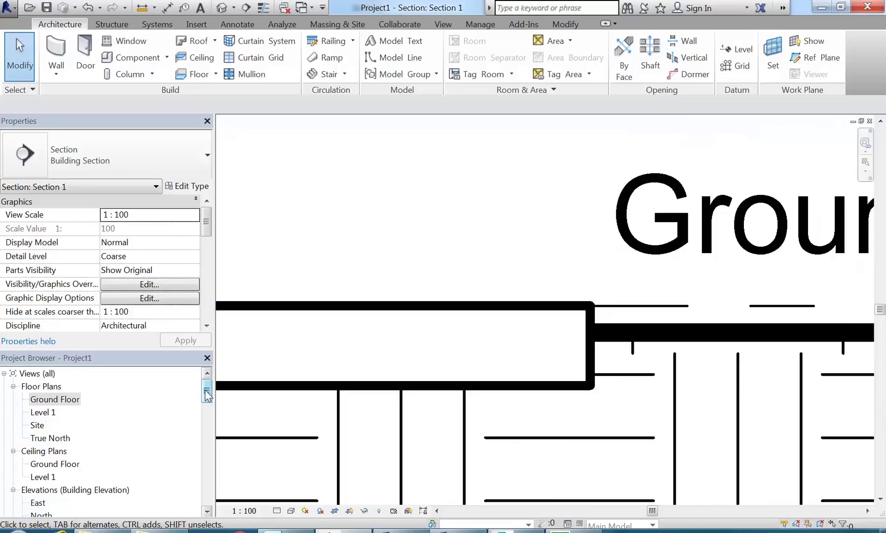
pyautogui.scroll(-2, 188, 394)
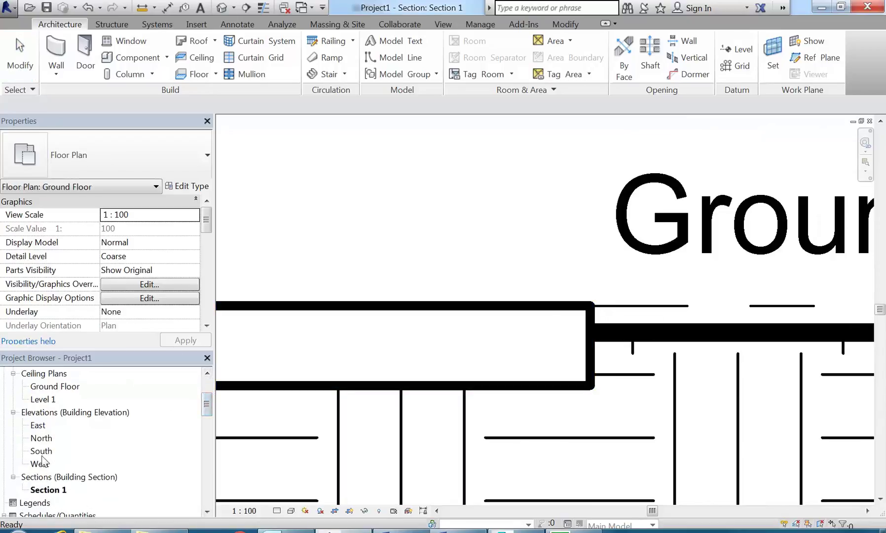
pyautogui.click(222, 11)
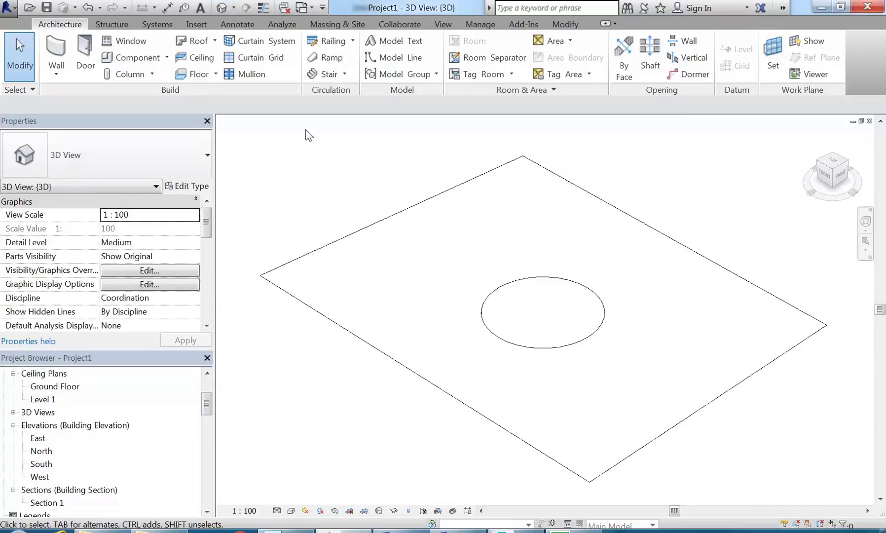
pyautogui.scroll(4, 486, 360)
pyautogui.scroll(3, 521, 334)
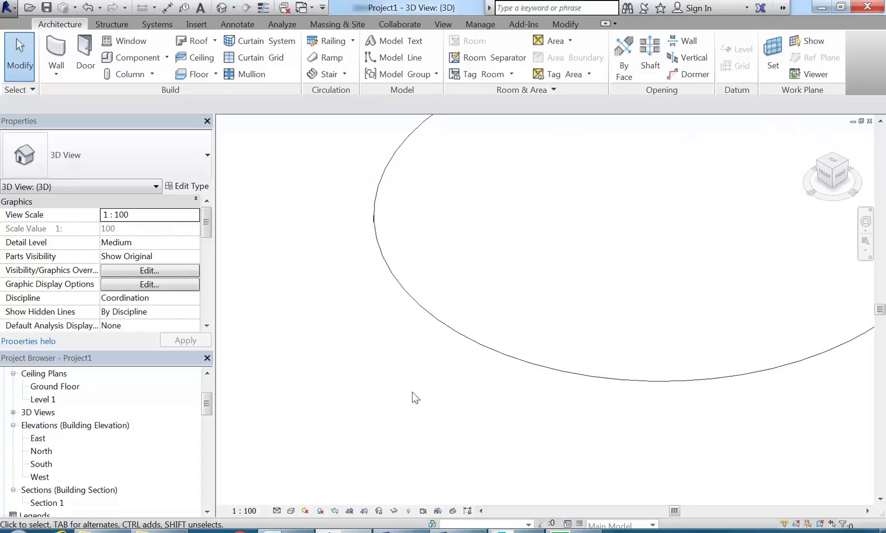
pyautogui.click(291, 511)
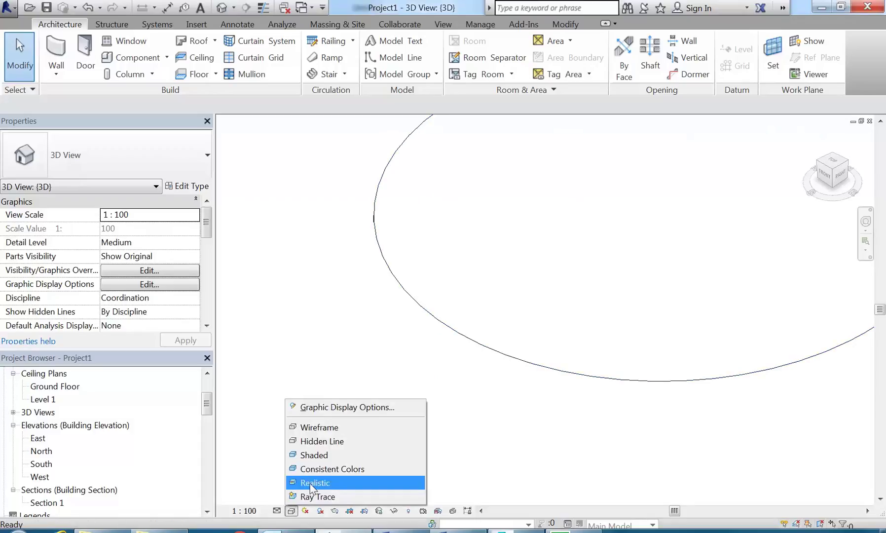
pyautogui.click(312, 483)
pyautogui.scroll(-5, 437, 293)
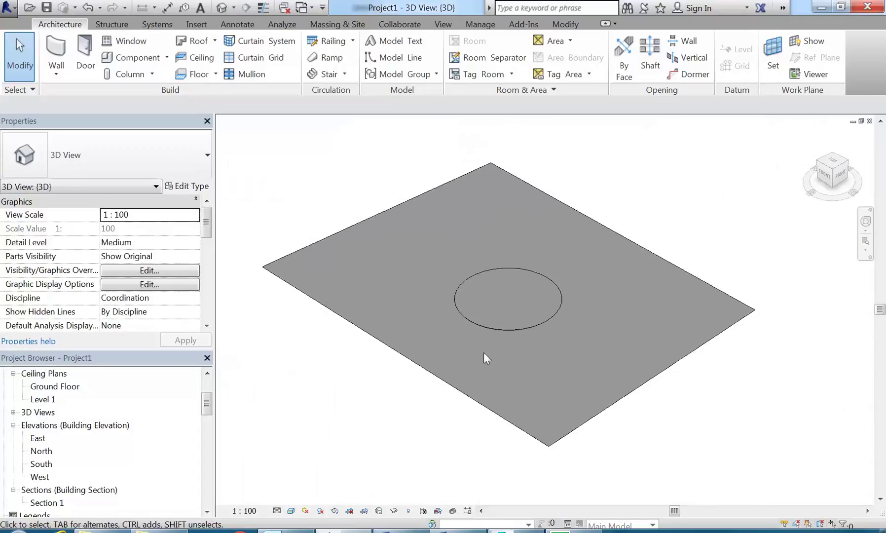
pyautogui.scroll(1, 493, 370)
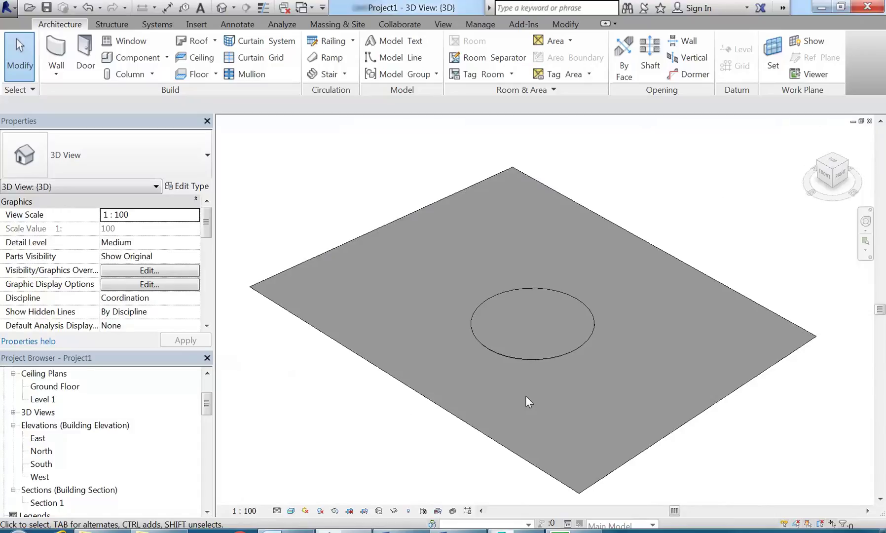
# Select the toposurface and open the material browser for its Material property
pyautogui.click(480, 428)
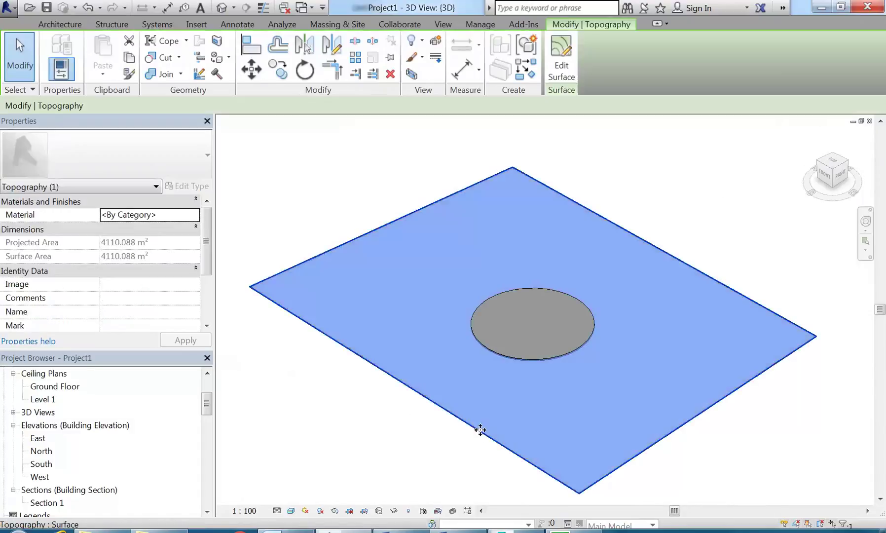
pyautogui.click(195, 216)
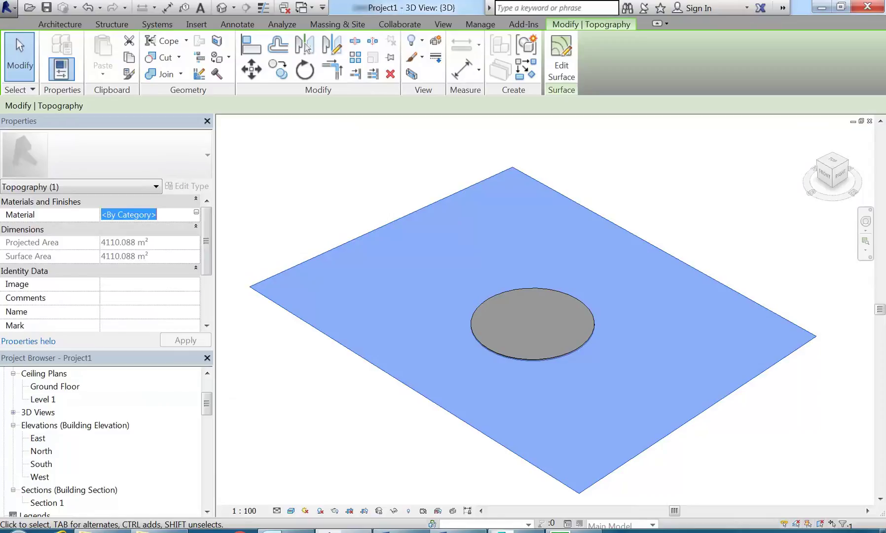
pyautogui.click(196, 212)
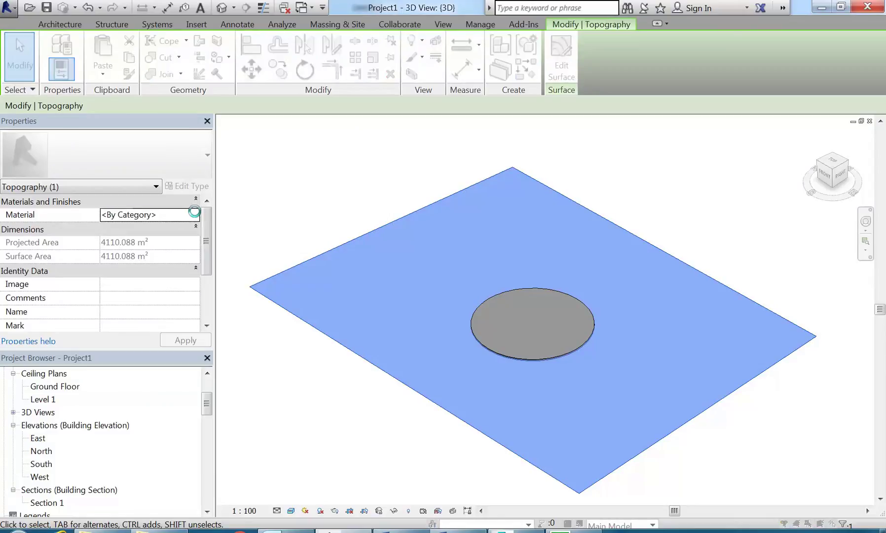
# Look through the project materials and the Autodesk and AEC material library categories for a suitable ground material
pyautogui.moveTo(414, 85); pyautogui.dragTo(419, 253)
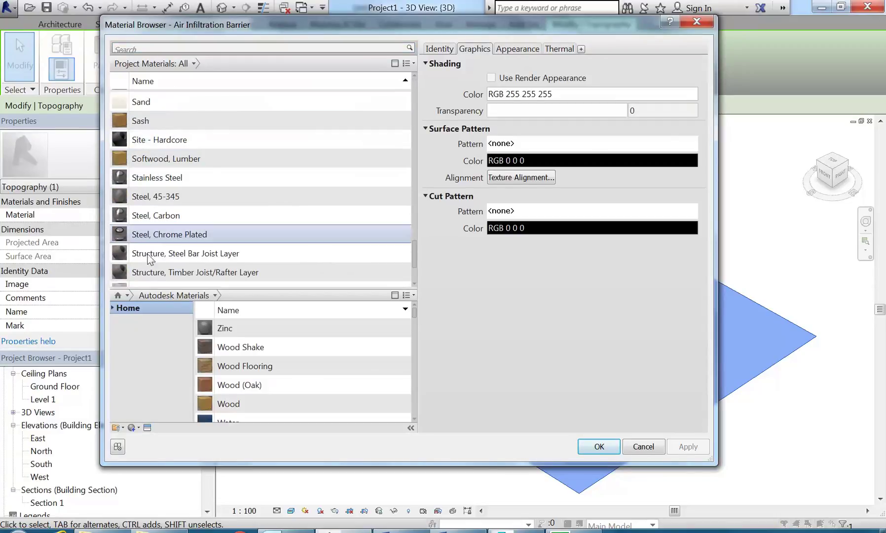
pyautogui.scroll(-1, 148, 233)
pyautogui.click(112, 307)
pyautogui.click(122, 334)
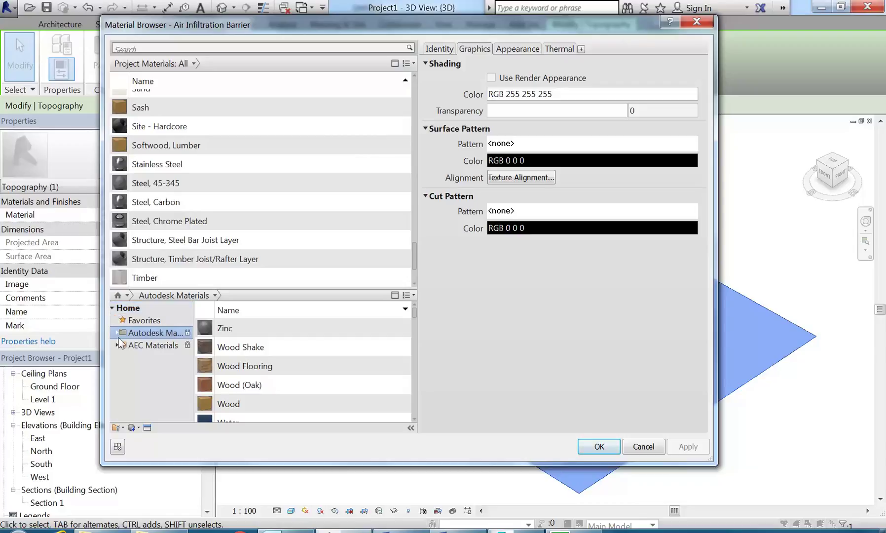
pyautogui.click(118, 333)
pyautogui.scroll(-3, 150, 375)
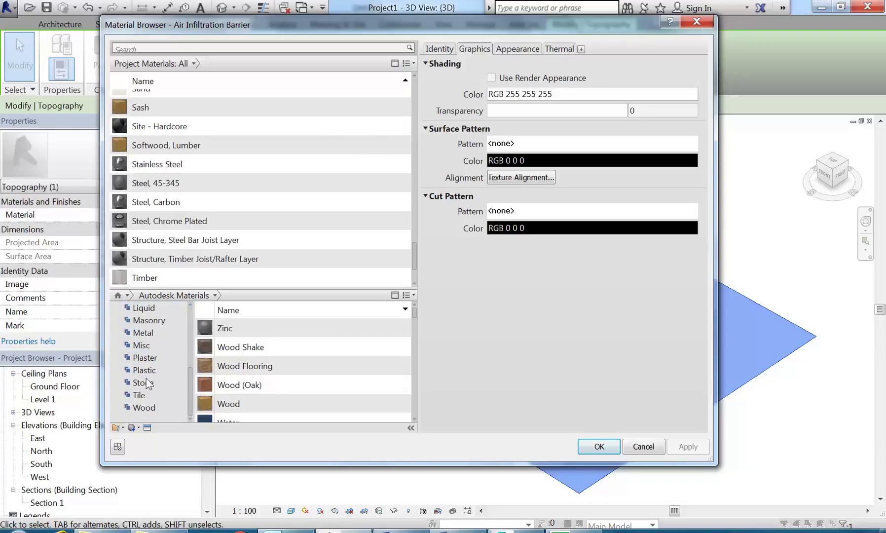
pyautogui.scroll(3, 148, 377)
pyautogui.click(112, 333)
pyautogui.scroll(-5, 146, 339)
pyautogui.scroll(2, 146, 341)
pyautogui.scroll(-1, 146, 348)
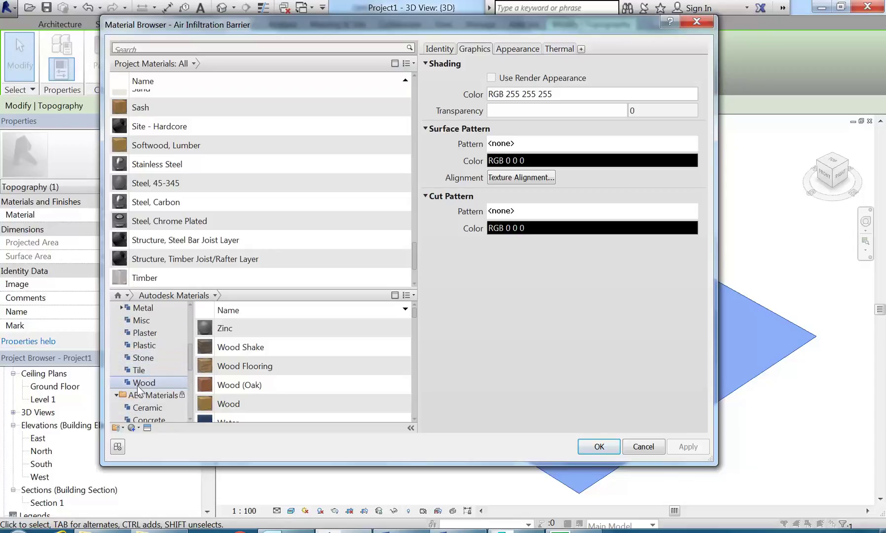
pyautogui.scroll(3, 141, 345)
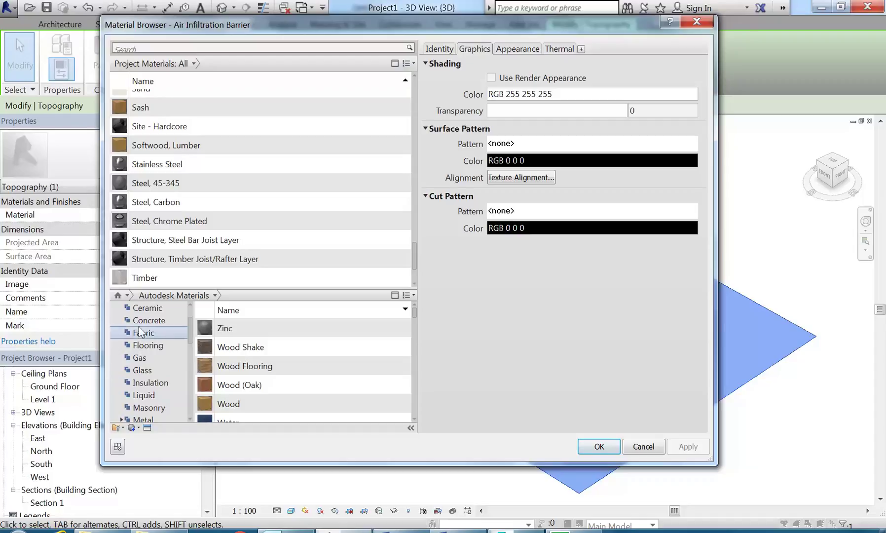
pyautogui.scroll(1, 141, 334)
pyautogui.scroll(-1, 143, 373)
pyautogui.scroll(-5, 144, 377)
pyautogui.scroll(-3, 144, 380)
pyautogui.scroll(3, 147, 384)
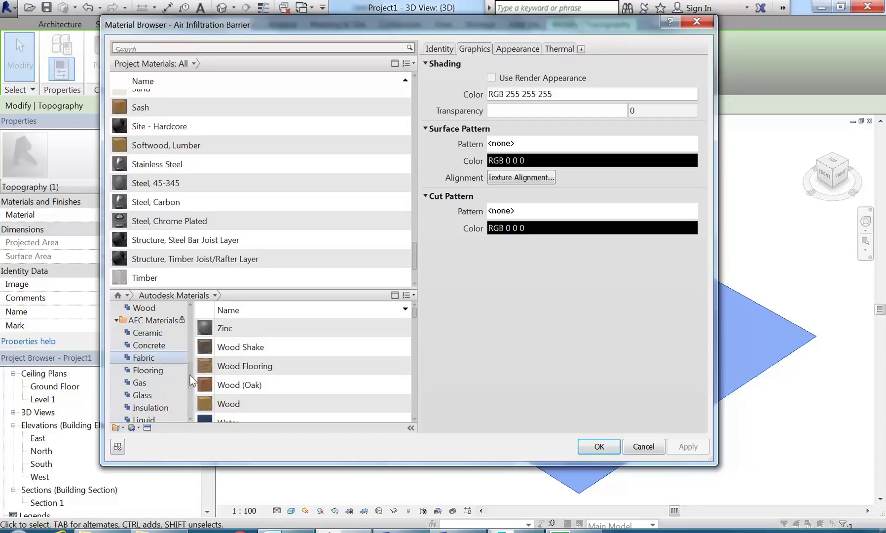
pyautogui.scroll(2, 190, 369)
pyautogui.moveTo(190, 368); pyautogui.dragTo(190, 334)
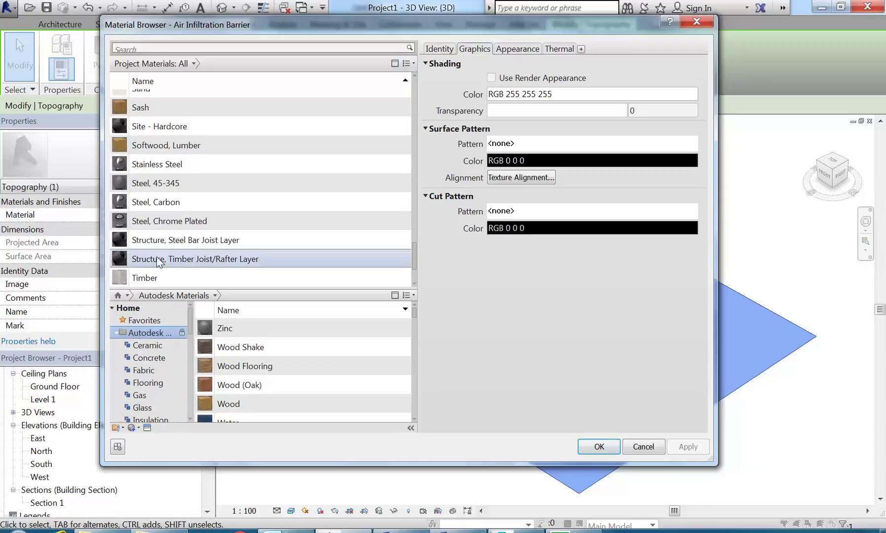
# Duplicate the Site - Hardcore material and name the copy Site - Grass
pyautogui.click(119, 127)
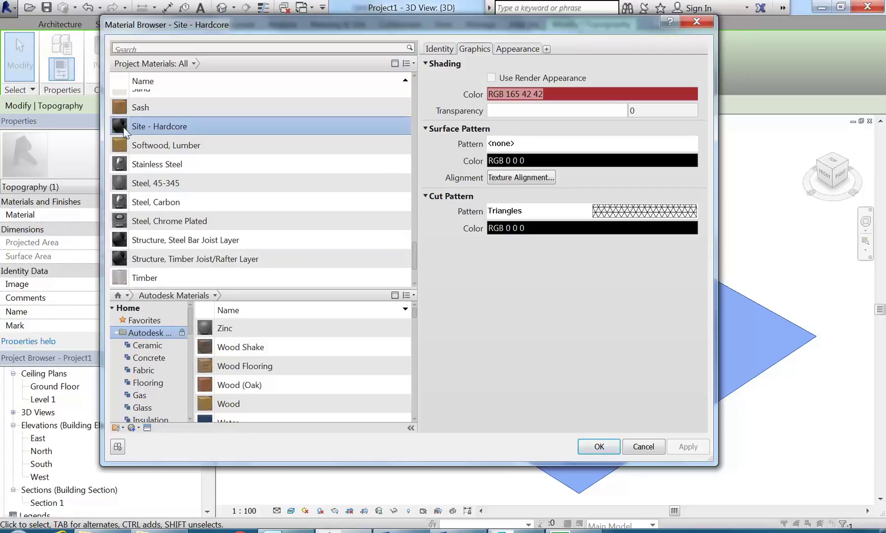
pyautogui.rightClick(124, 128)
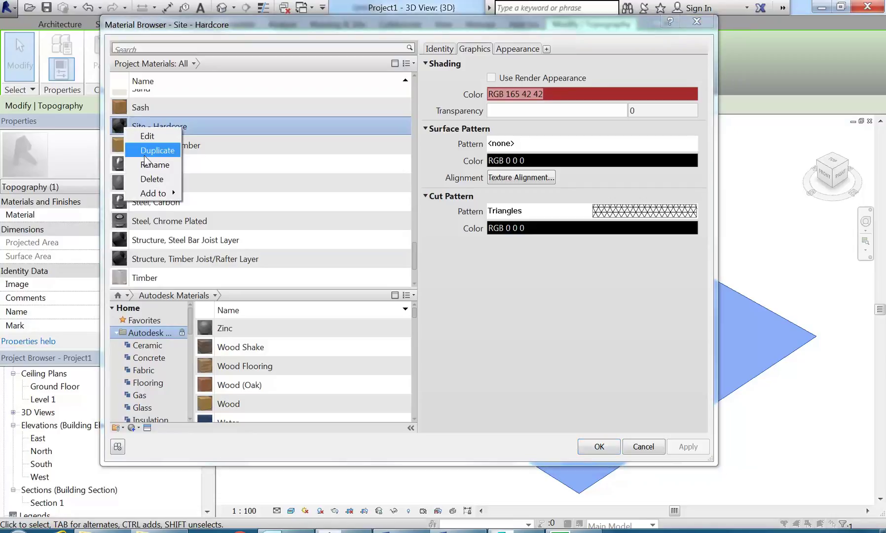
pyautogui.click(157, 150)
pyautogui.write('Grass')
pyautogui.press('Return')
pyautogui.click(143, 172)
# Replace the appearance asset of the Site - Grass material with Grass - Light Rye from the Appearance Library's Sitework category
pyautogui.click(516, 52)
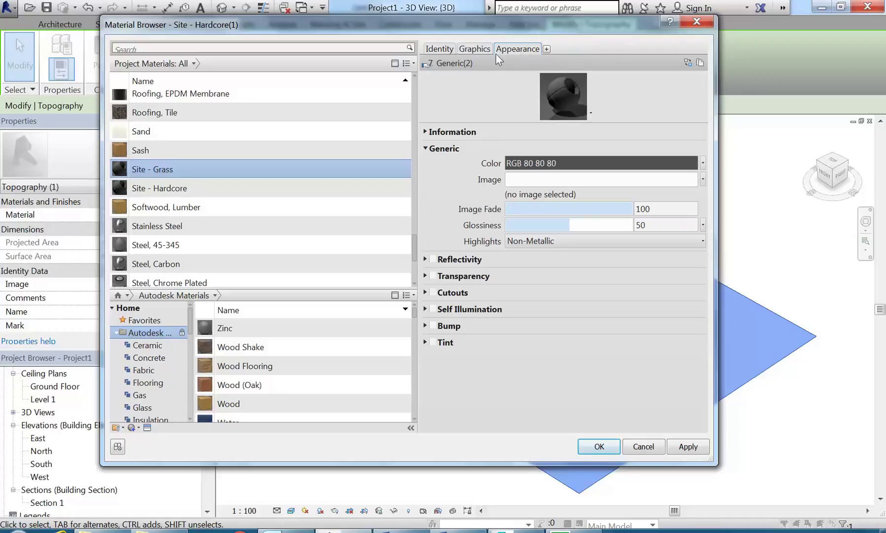
pyautogui.rightClick(512, 50)
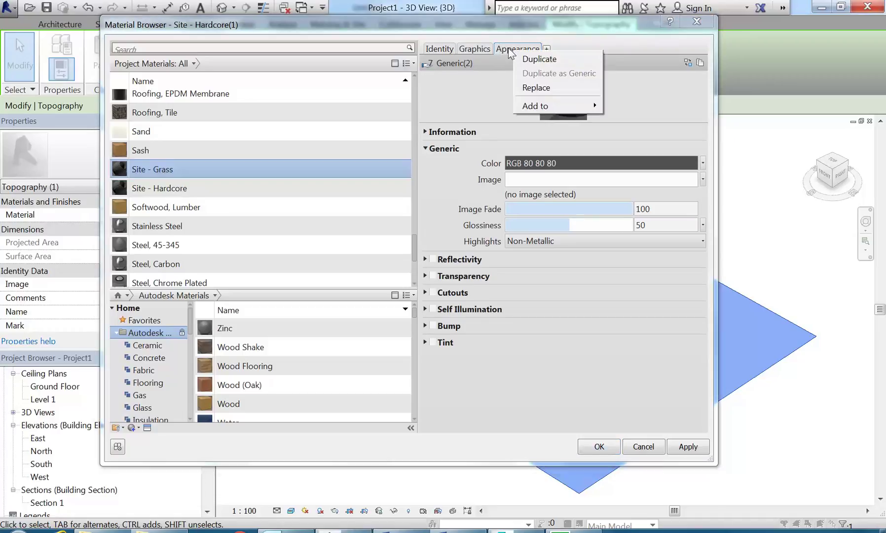
pyautogui.click(529, 89)
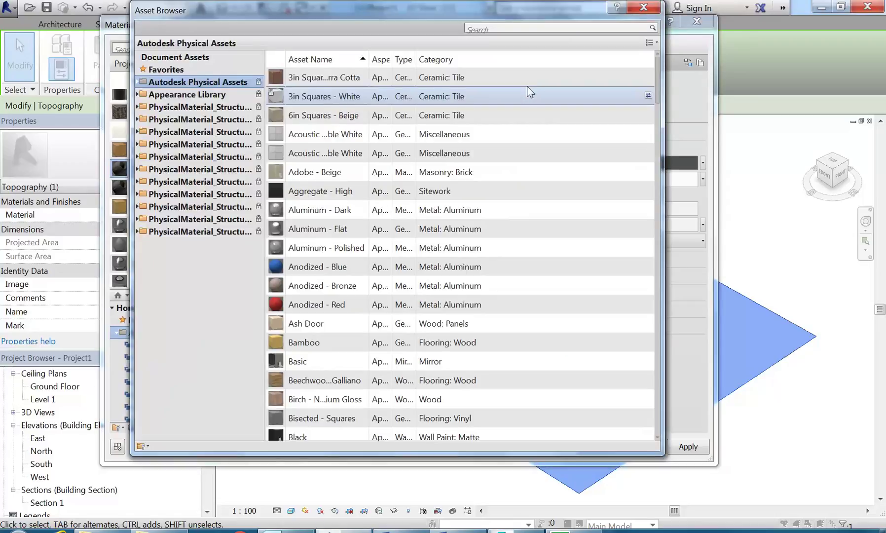
pyautogui.click(138, 95)
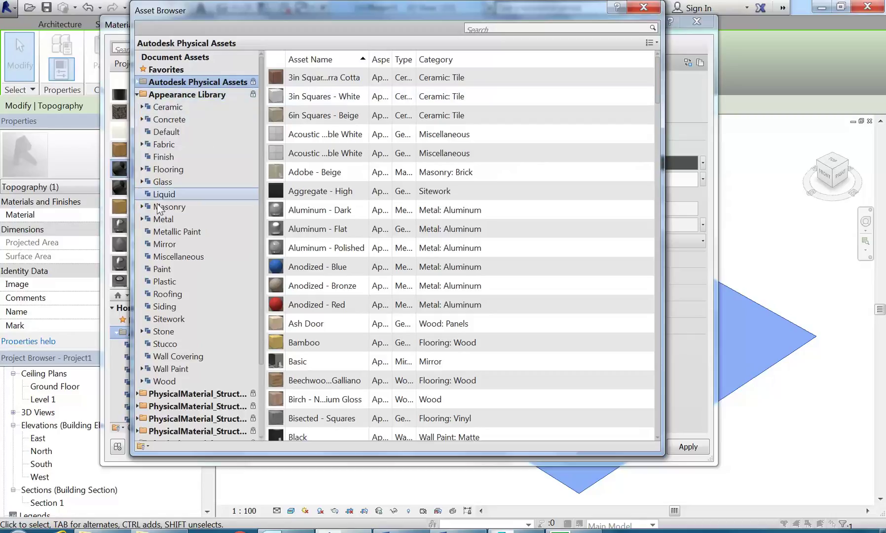
pyautogui.click(187, 318)
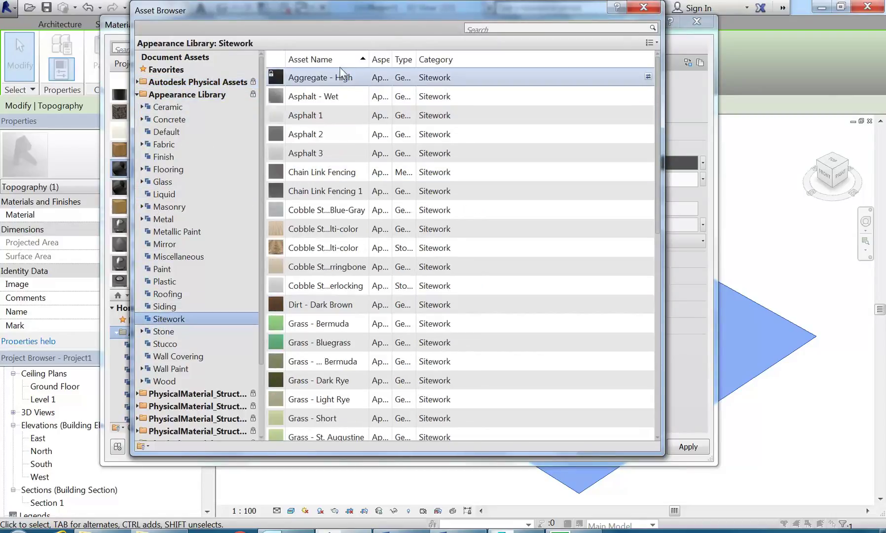
pyautogui.doubleClick(307, 394)
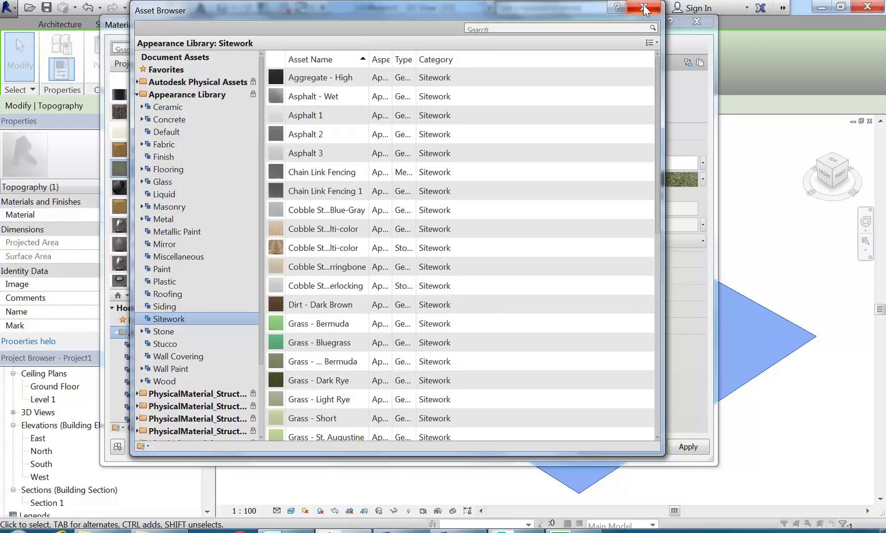
pyautogui.click(643, 7)
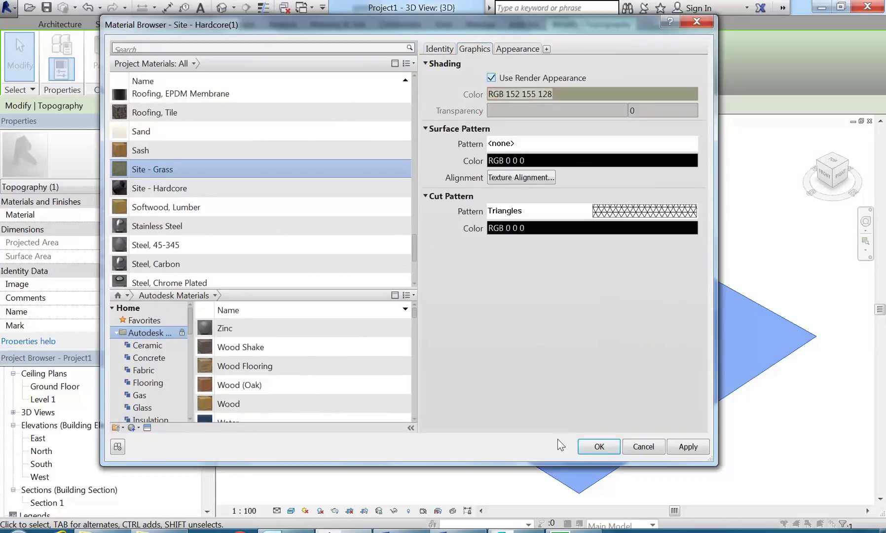
# Make the Site - Grass material use its render appearance for shading and apply it to the toposurface
pyautogui.click(595, 447)
pyautogui.click(389, 431)
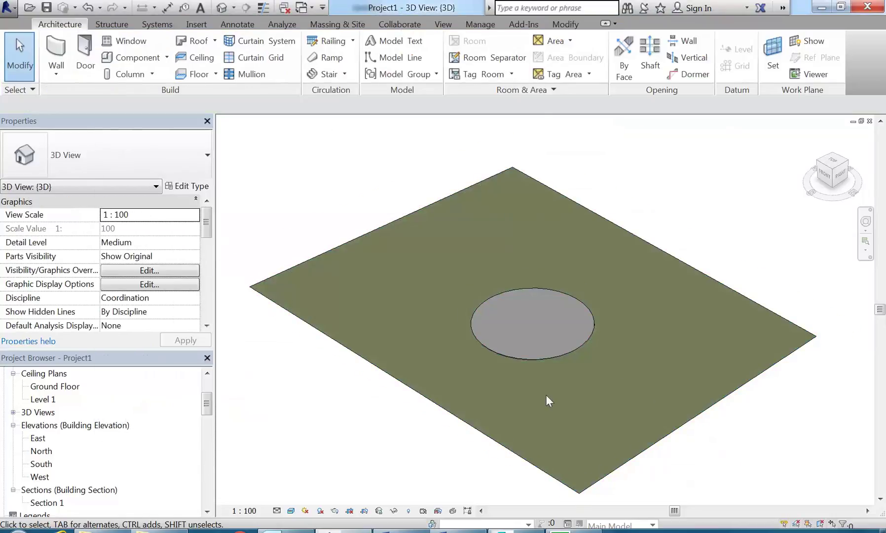
pyautogui.scroll(5, 472, 296)
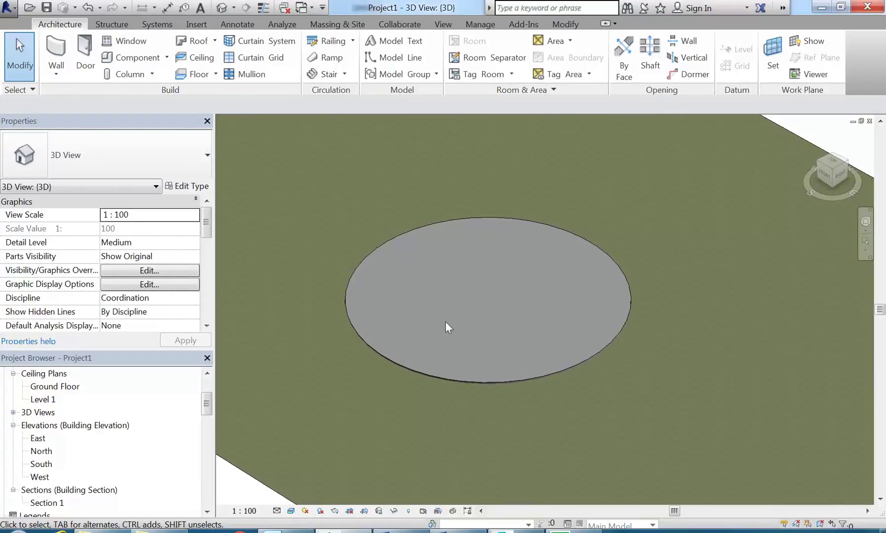
pyautogui.scroll(2, 446, 321)
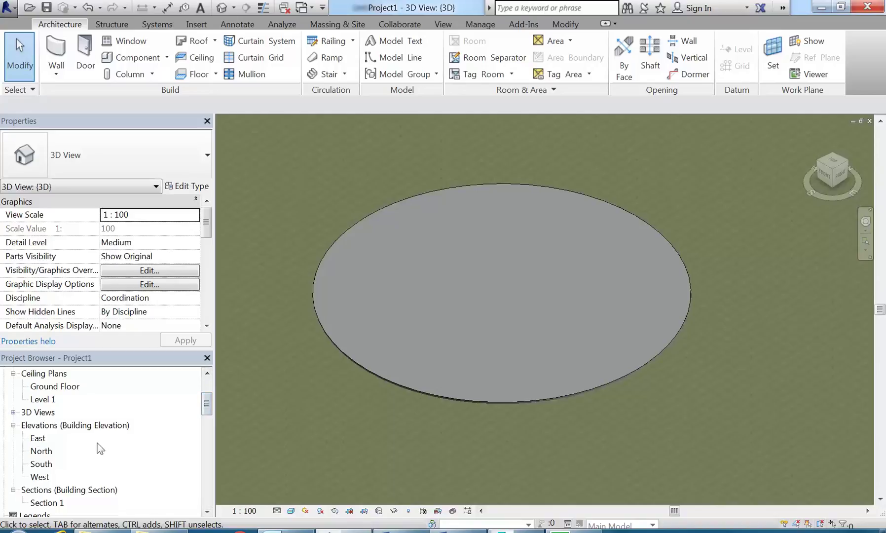
# Open the Ground Floor floor plan view with the circular floor in view
pyautogui.scroll(2, 203, 407)
pyautogui.click(55, 399)
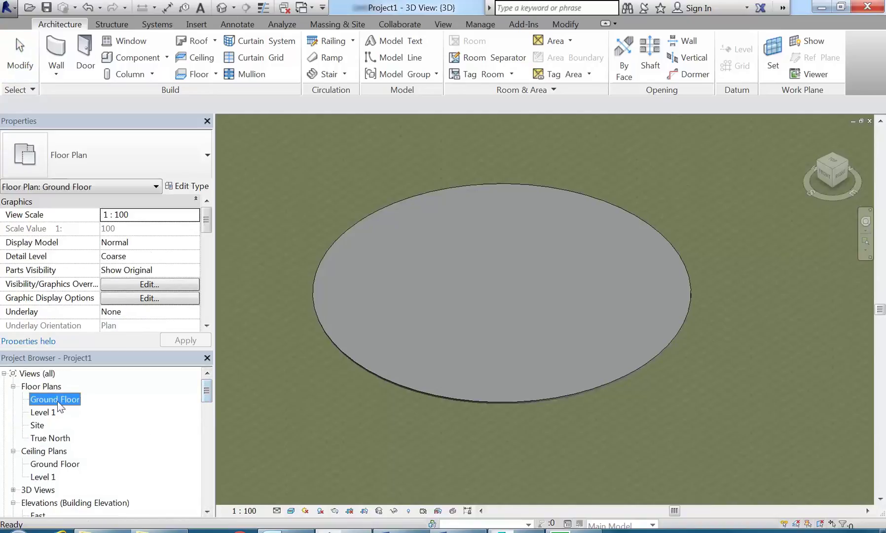
pyautogui.doubleClick(55, 399)
pyautogui.moveTo(496, 317)
pyautogui.mouseDown(button='middle')
pyautogui.moveTo(437, 241)
pyautogui.moveTo(450, 296)
pyautogui.mouseUp(button='middle')
pyautogui.scroll(2, 444, 310)
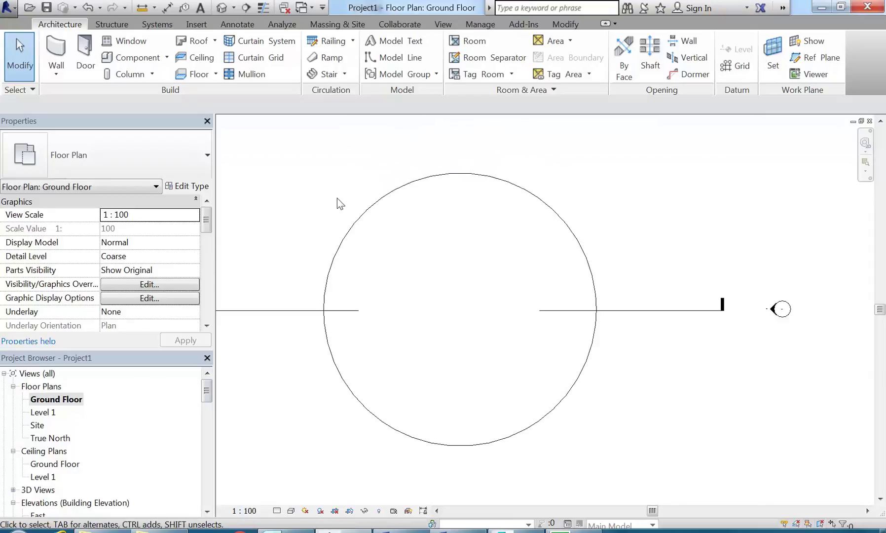
pyautogui.moveTo(336, 198); pyautogui.dragTo(338, 207, button='middle')
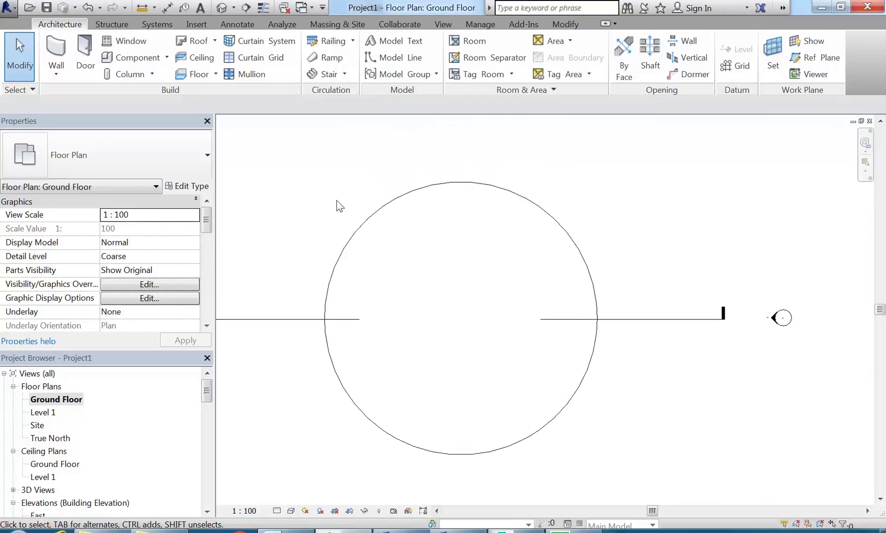
# Start an in-place model component in the Floors family category
pyautogui.click(166, 57)
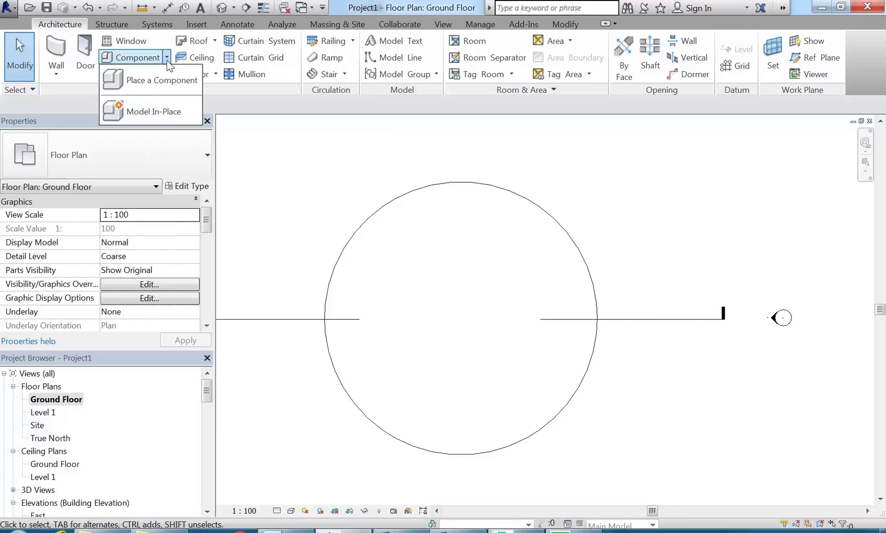
pyautogui.click(131, 113)
pyautogui.moveTo(529, 143); pyautogui.dragTo(529, 162)
pyautogui.click(353, 193)
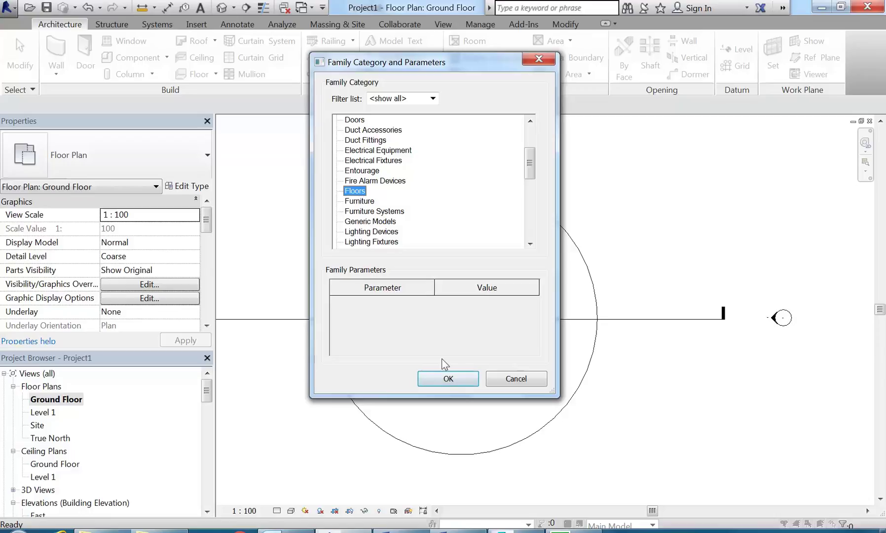
pyautogui.click(448, 379)
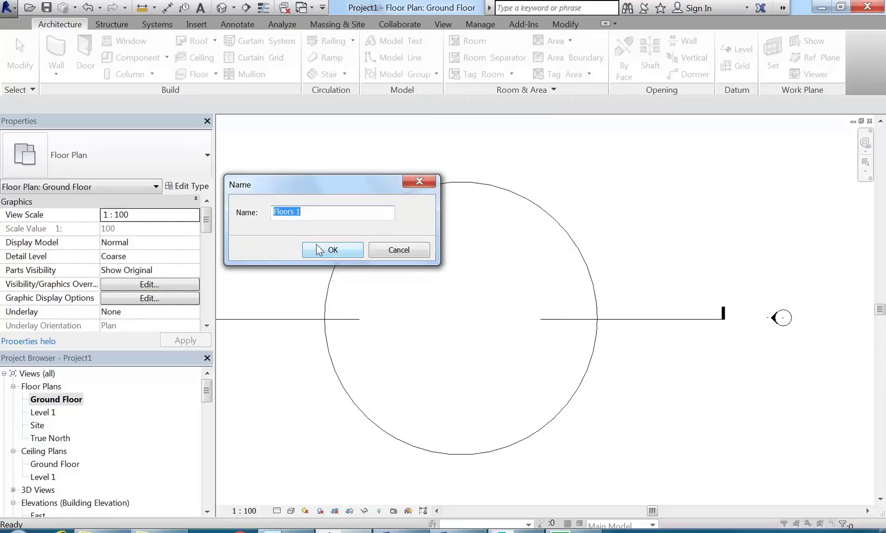
# Name the in-place floor family Raised Platform
pyautogui.write('Raili')
pyautogui.press('BackSpace')
pyautogui.press('BackSpace')
pyautogui.press('BackSpace')
pyautogui.press('BackSpace')
pyautogui.press('BackSpace')
pyautogui.write('Raised Platform')
pyautogui.click(319, 251)
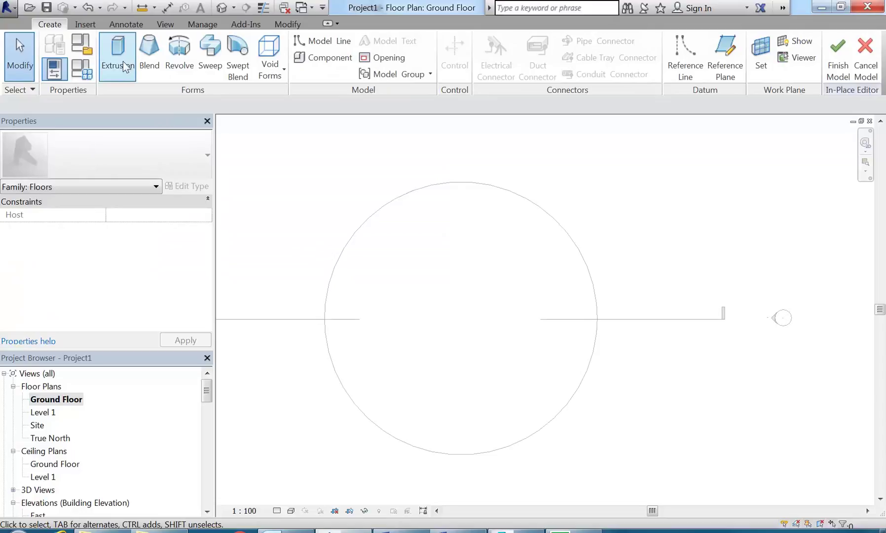
# Start a solid extrusion with its start set to 200 and its end set to 500
pyautogui.click(118, 55)
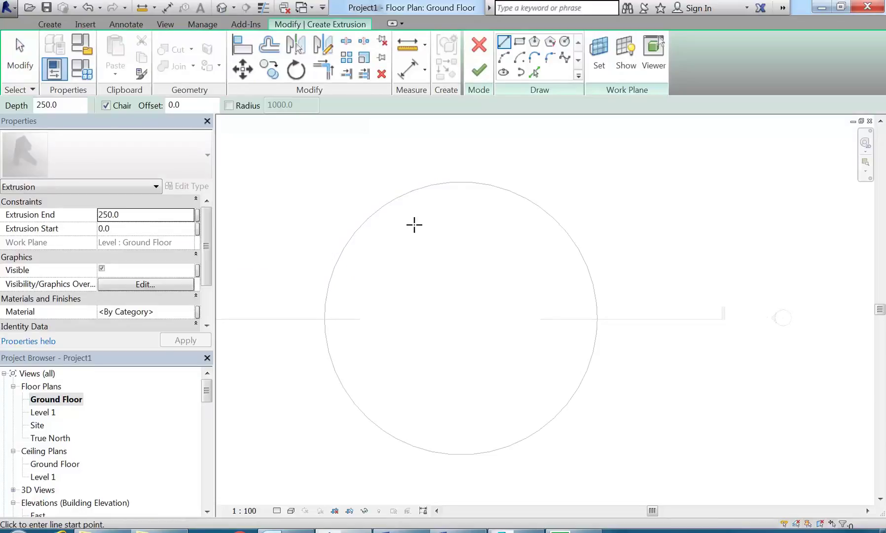
pyautogui.click(151, 229)
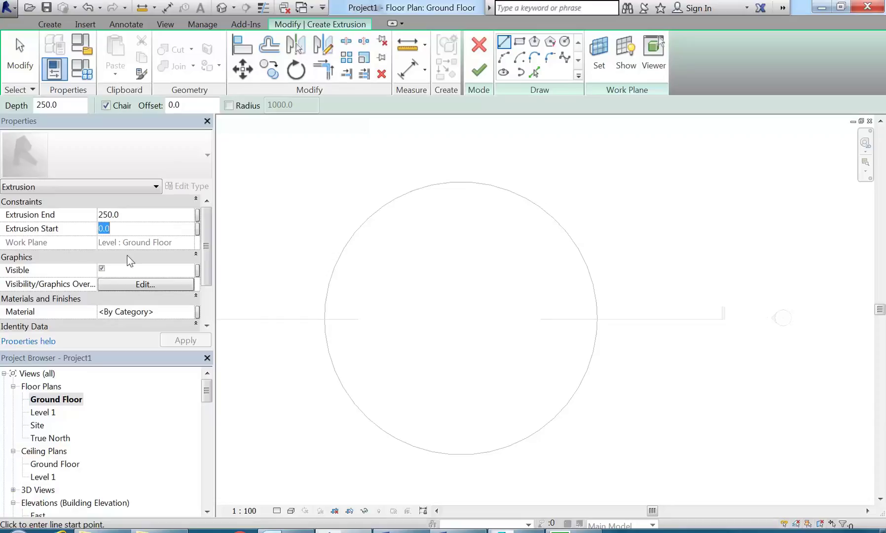
pyautogui.write('200.0')
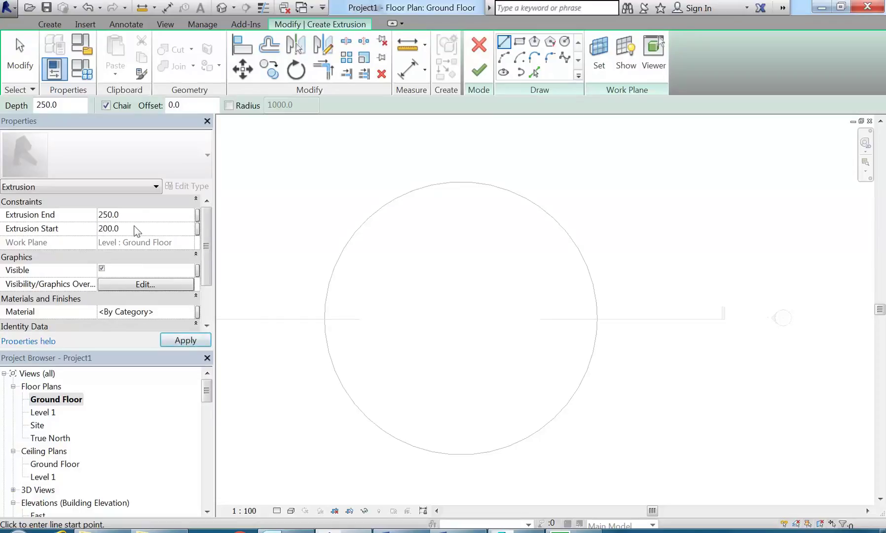
pyautogui.click(142, 217)
pyautogui.write('500.0')
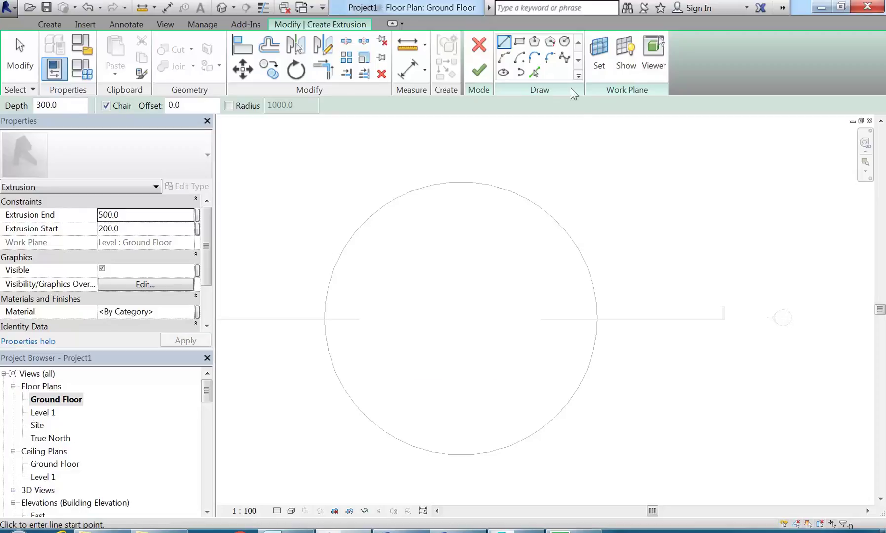
# Sketch two concentric circles of 10000 and 8000 radius about the circular floor's centre and finish the ring extrusion
pyautogui.click(565, 41)
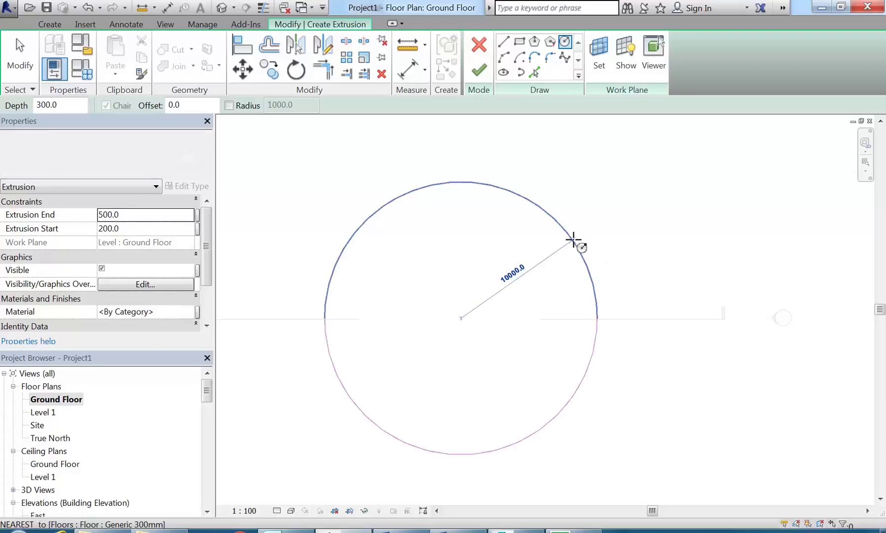
pyautogui.click(573, 240)
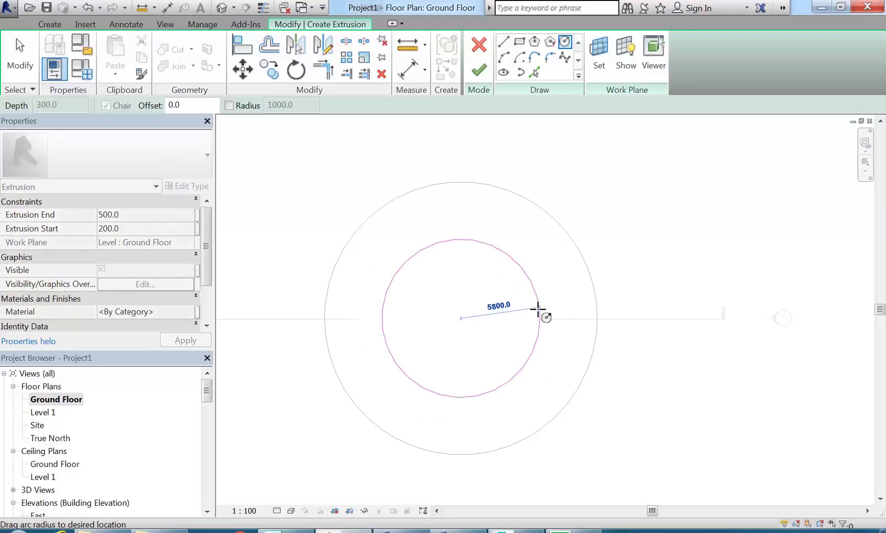
pyautogui.click(597, 318)
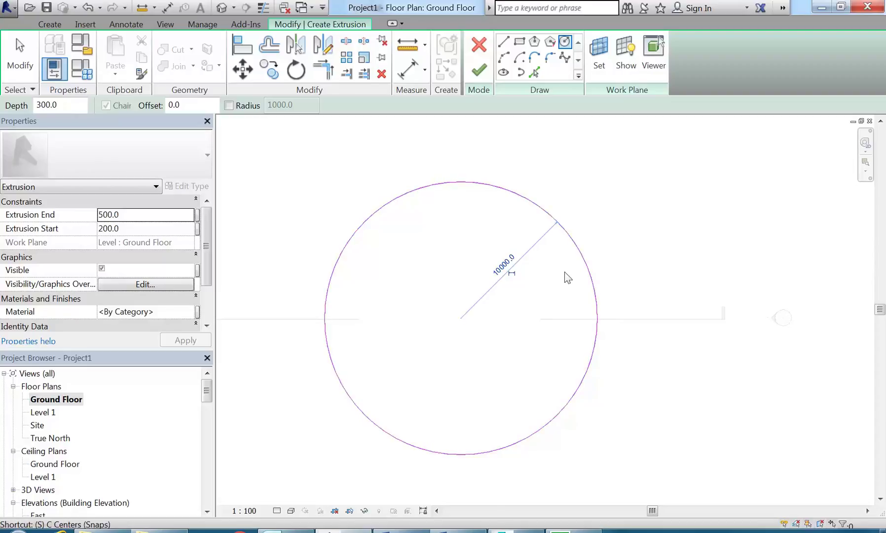
pyautogui.click(585, 259)
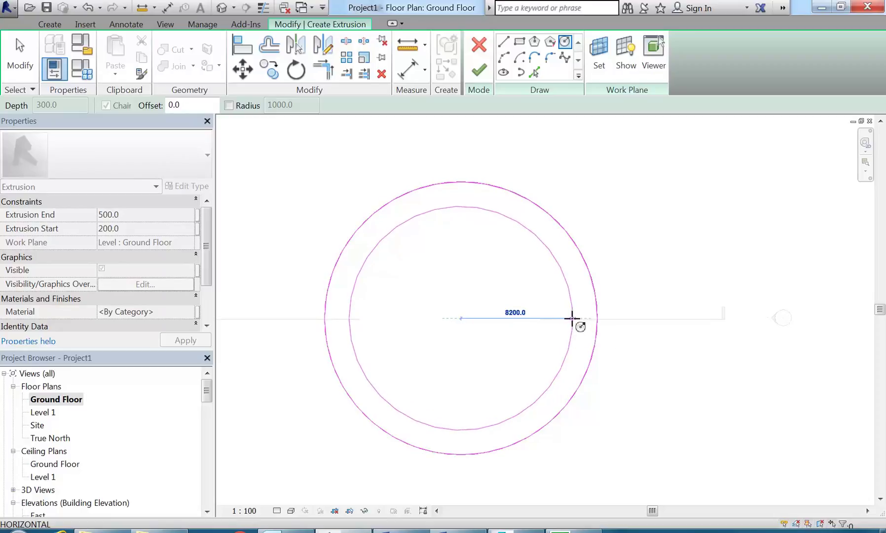
pyautogui.click(570, 318)
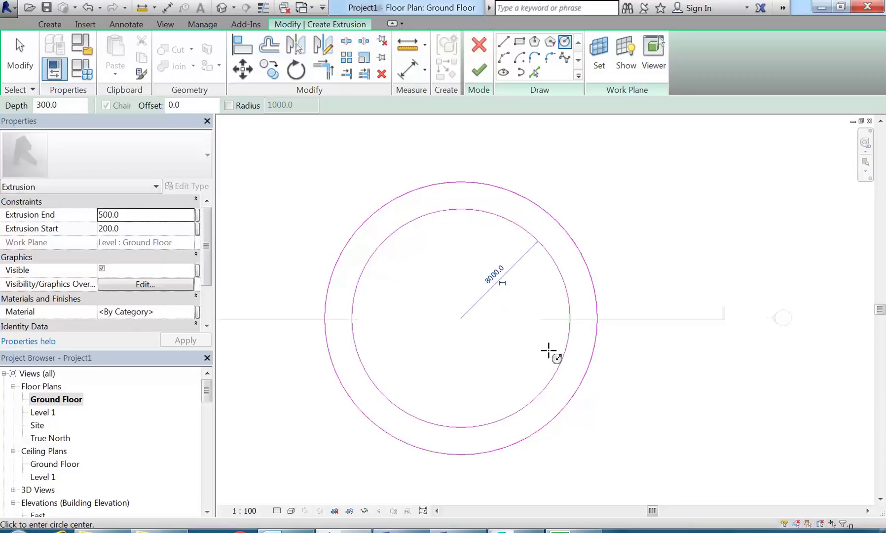
pyautogui.click(479, 70)
pyautogui.click(349, 139)
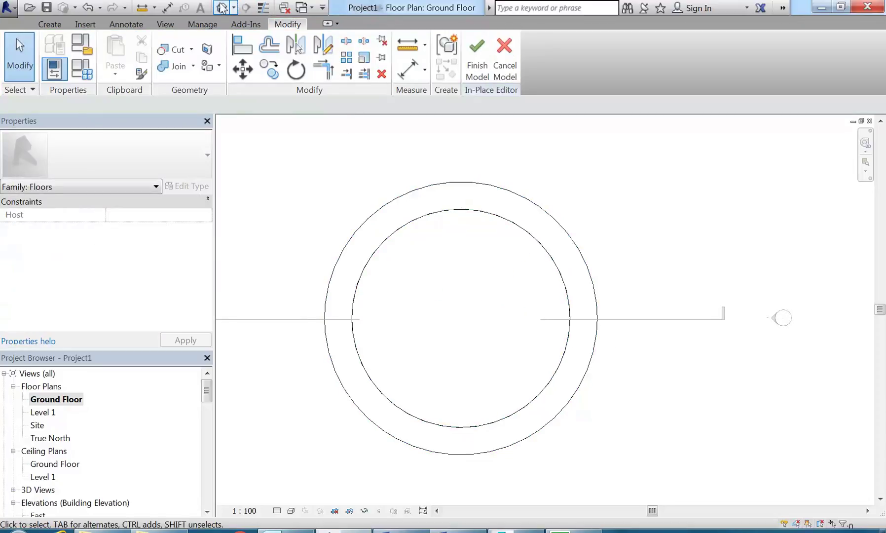
# Check the ring extrusion in the default 3D view and finish the in-place model
pyautogui.click(232, 4)
pyautogui.keyDown('shift'); pyautogui.moveTo(485, 283); pyautogui.dragTo(472, 328, button='middle'); pyautogui.keyUp('shift')
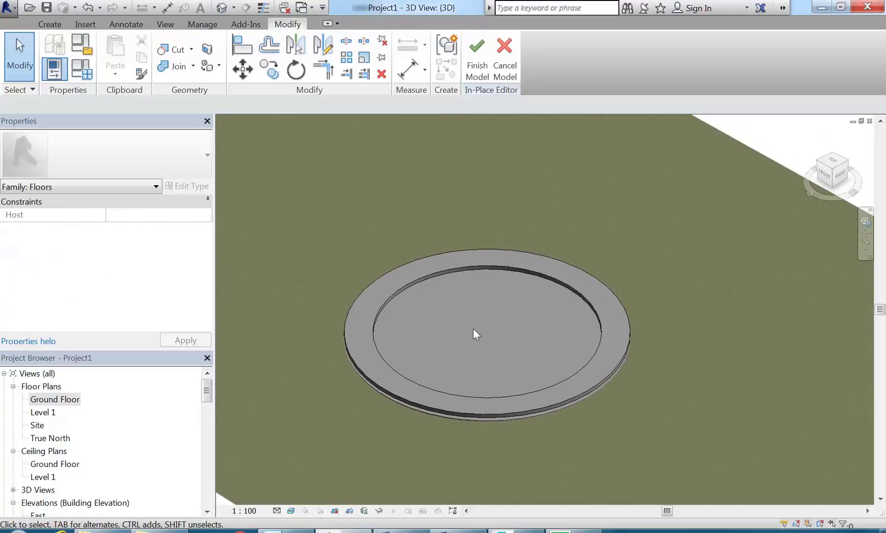
pyautogui.scroll(2, 473, 328)
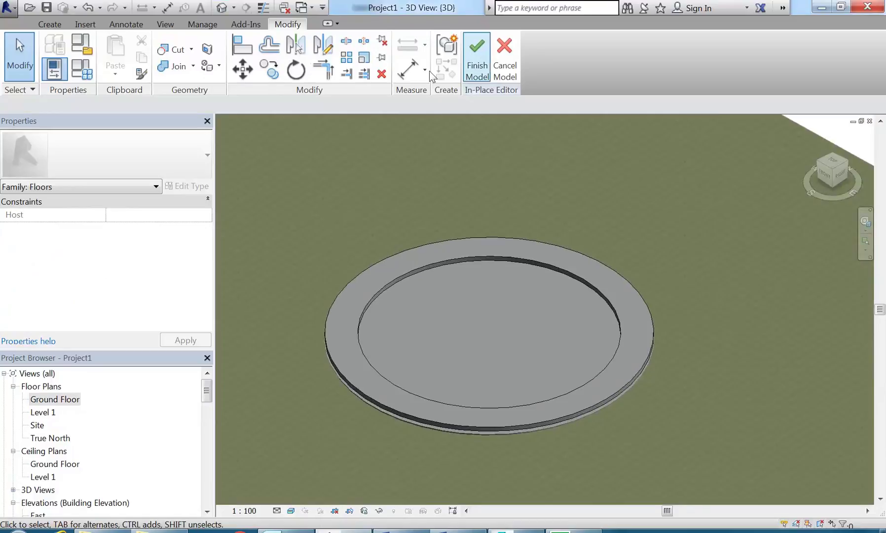
pyautogui.click(471, 66)
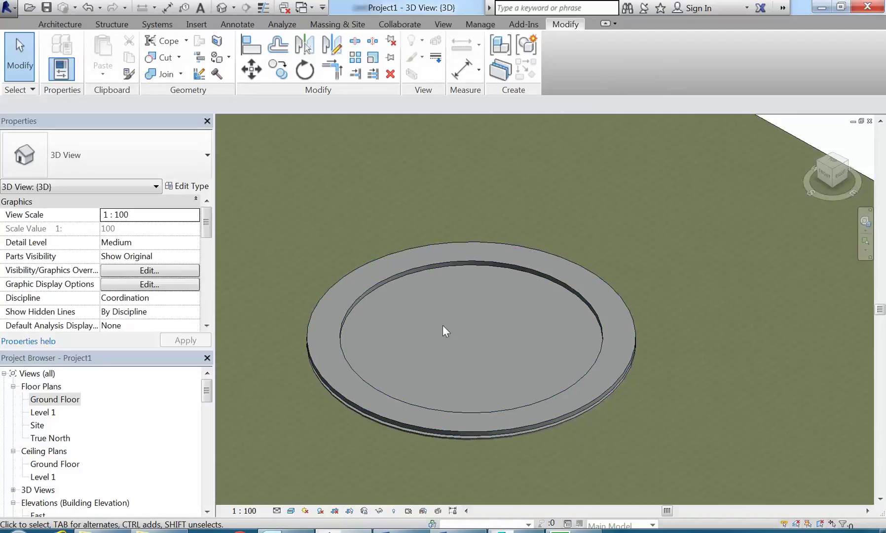
# Examine the Raised Platform ring in the 3D view from closer up and select it
pyautogui.moveTo(445, 331); pyautogui.dragTo(450, 334, button='middle')
pyautogui.keyDown('shift'); pyautogui.moveTo(522, 365); pyautogui.dragTo(459, 346, button='middle'); pyautogui.keyUp('shift')
pyautogui.scroll(3, 460, 347)
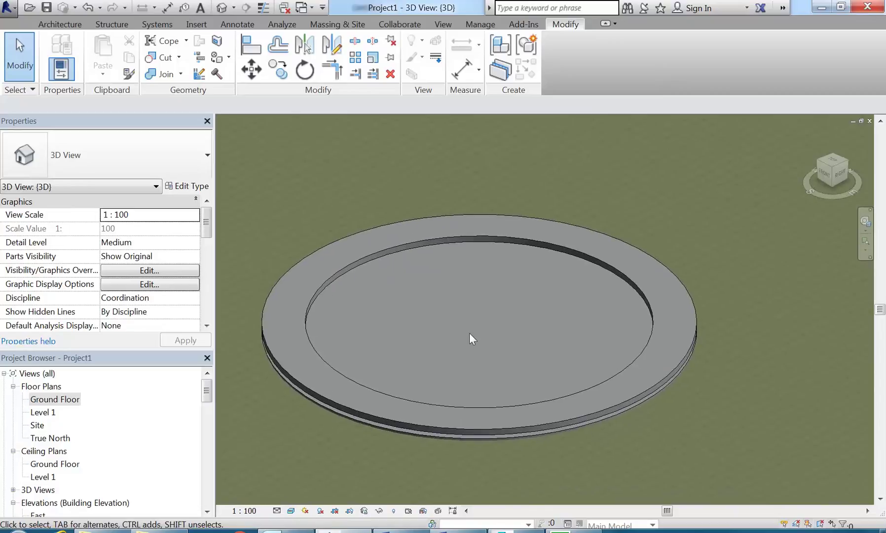
pyautogui.moveTo(434, 330); pyautogui.dragTo(444, 328, button='middle')
pyautogui.scroll(1, 445, 328)
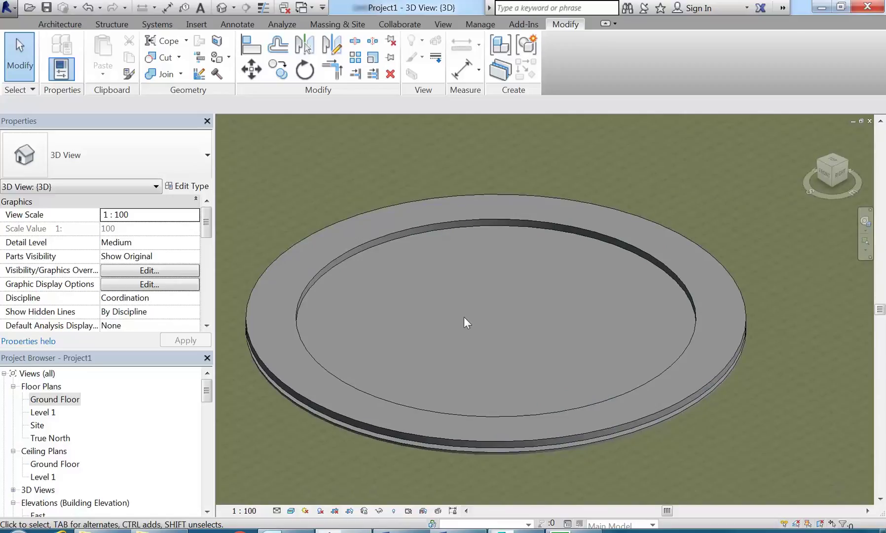
pyautogui.click(474, 223)
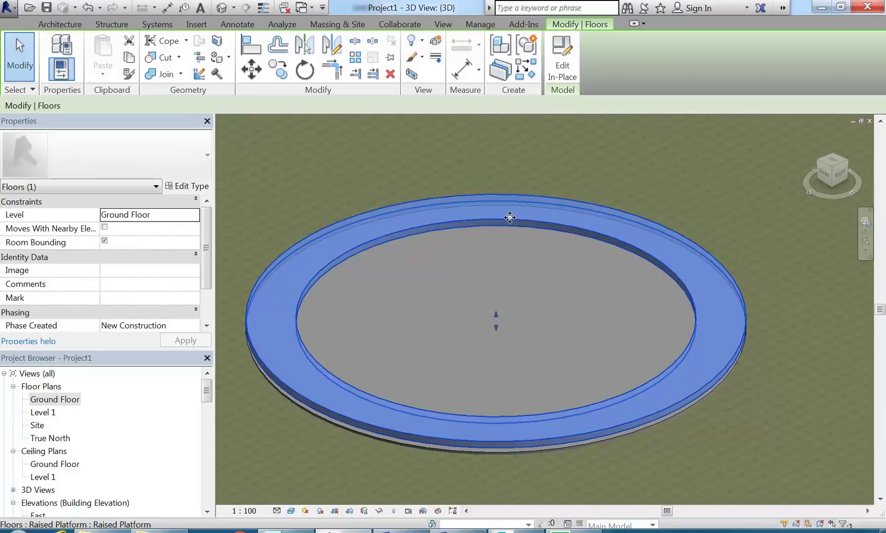
pyautogui.click(440, 274)
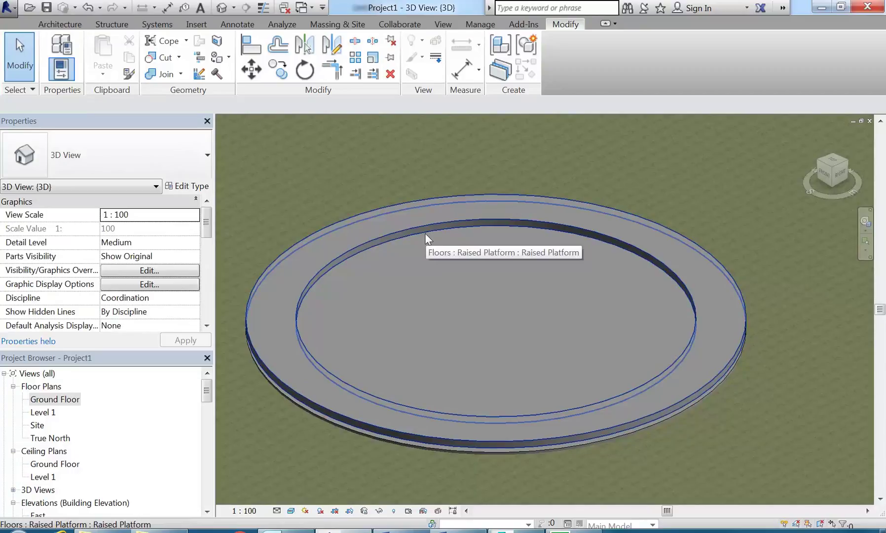
pyautogui.click(426, 234)
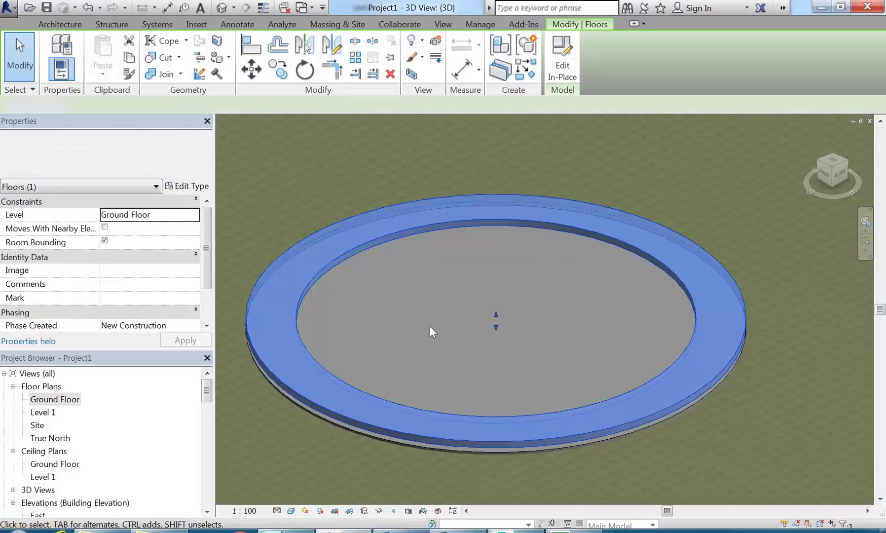
# Examine the Raised Platform ring in the 3D view, checking its edges and how it sits on the circular floor
pyautogui.click(429, 326)
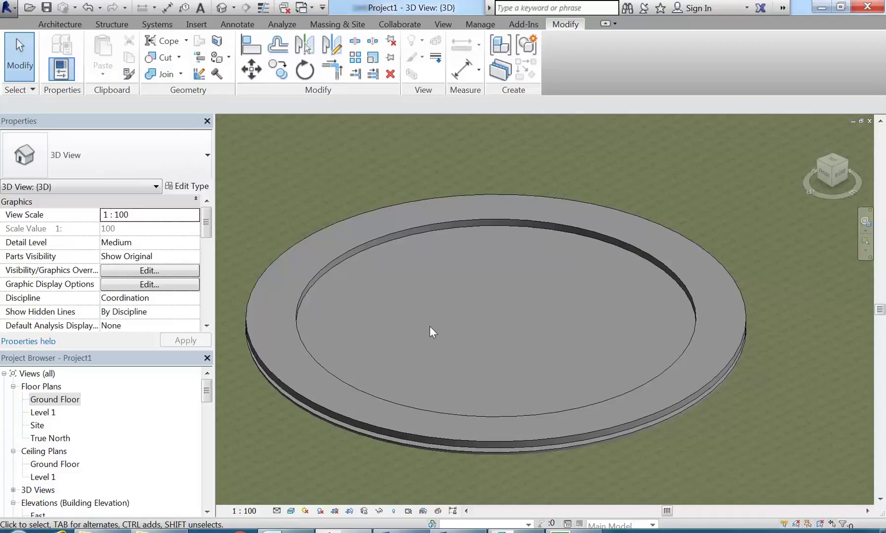
pyautogui.moveTo(430, 326); pyautogui.dragTo(470, 332, button='middle')
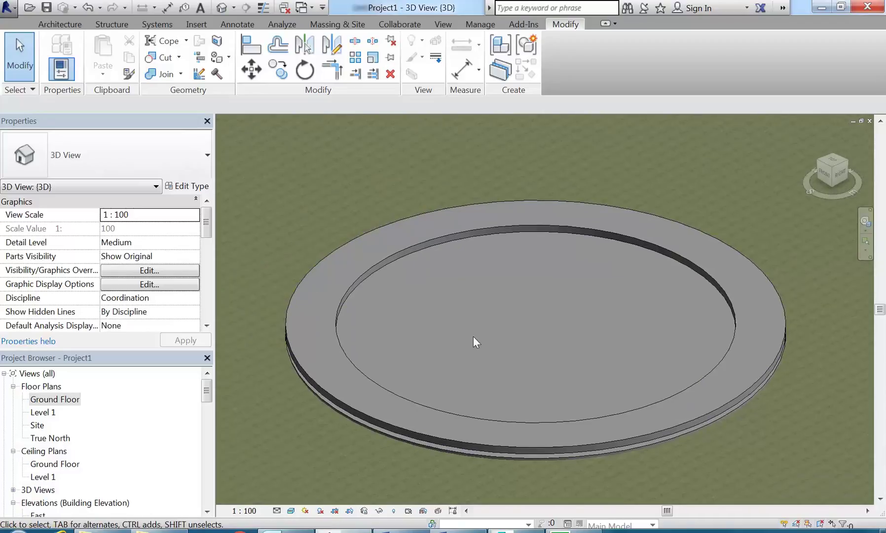
pyautogui.scroll(2, 376, 427)
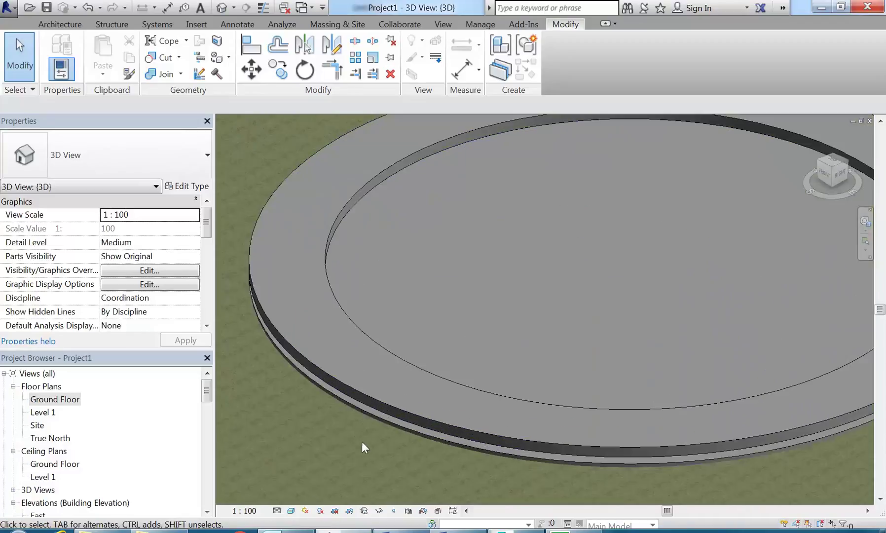
pyautogui.click(403, 426)
pyautogui.press('Escape')
pyautogui.scroll(-4, 429, 295)
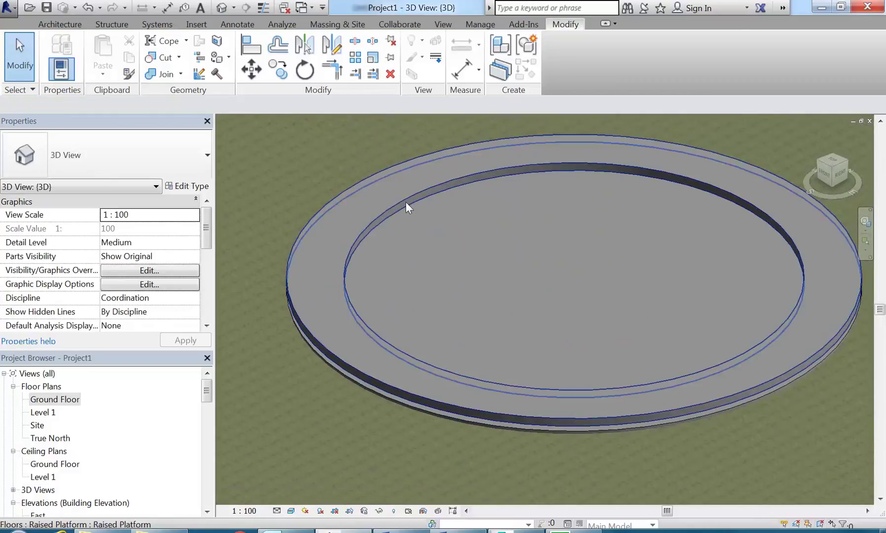
pyautogui.click(405, 201)
pyautogui.moveTo(552, 244); pyautogui.dragTo(429, 295, button='middle')
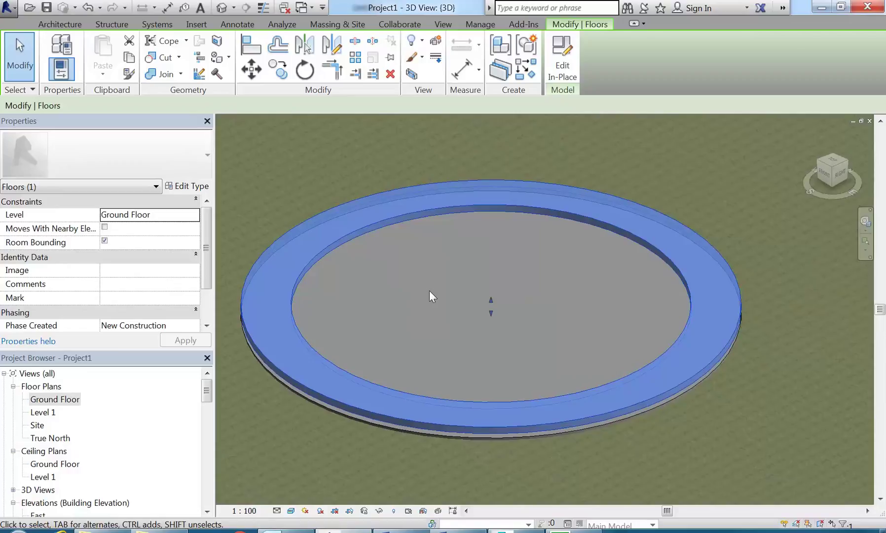
pyautogui.press('Escape')
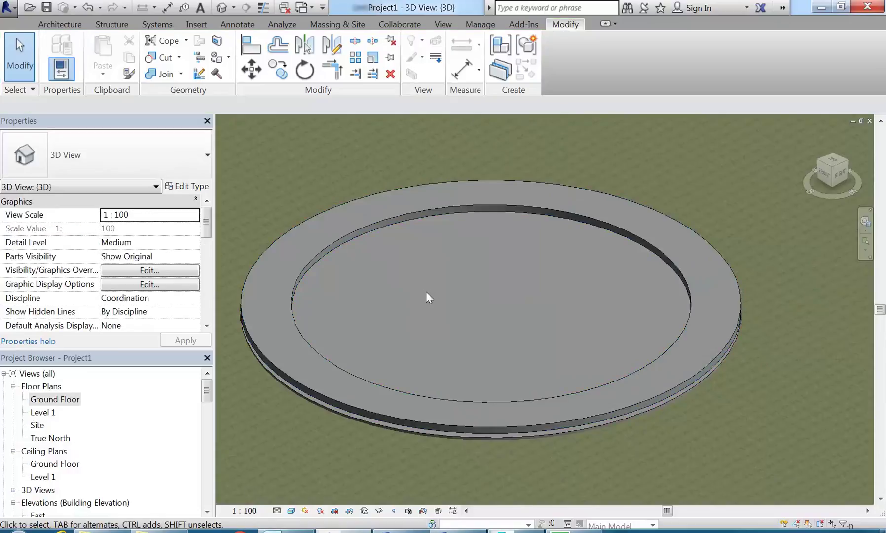
pyautogui.click(433, 212)
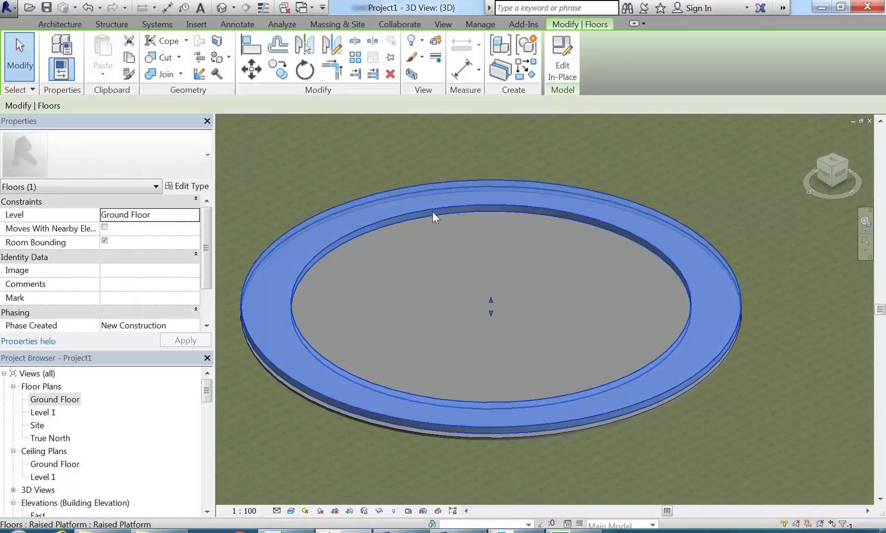
pyautogui.press('Escape')
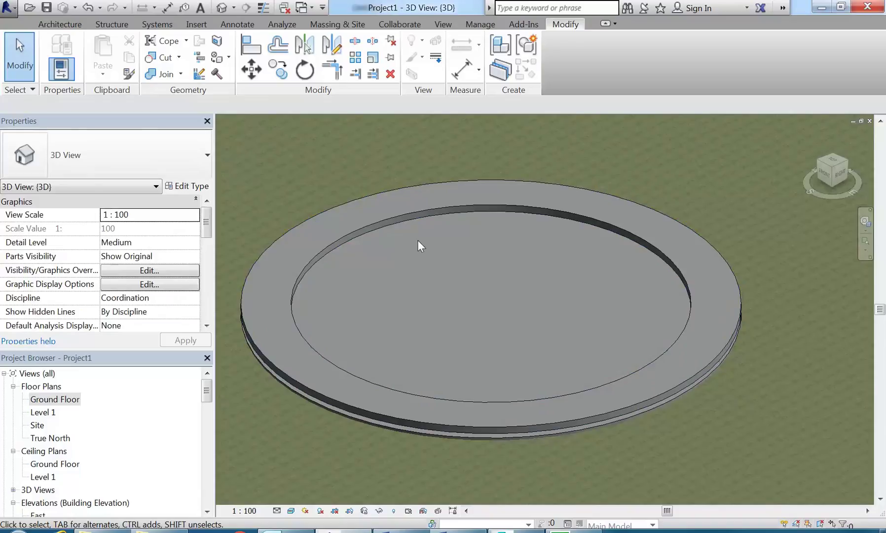
# Reopen the Raised Platform for in-place editing, inspect its ring extrusion's constraints and material, and cancel the edit
pyautogui.click(405, 222)
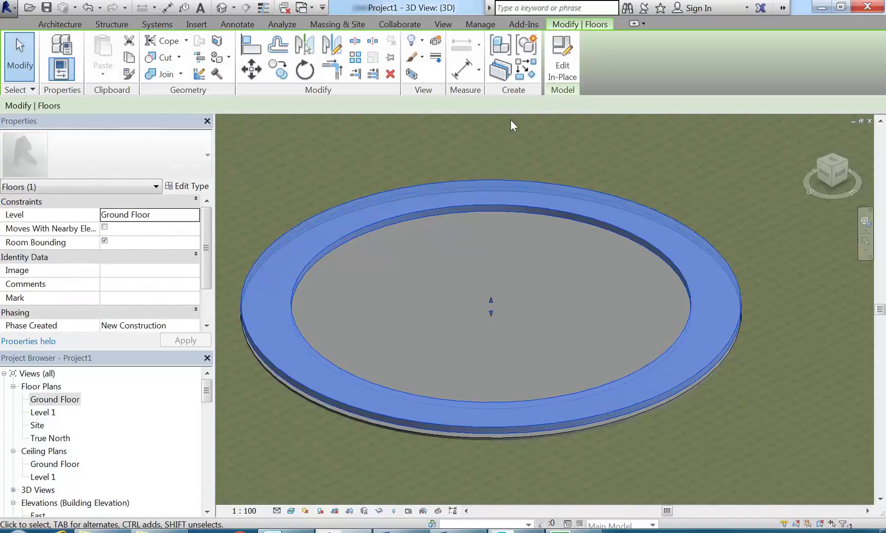
pyautogui.click(558, 51)
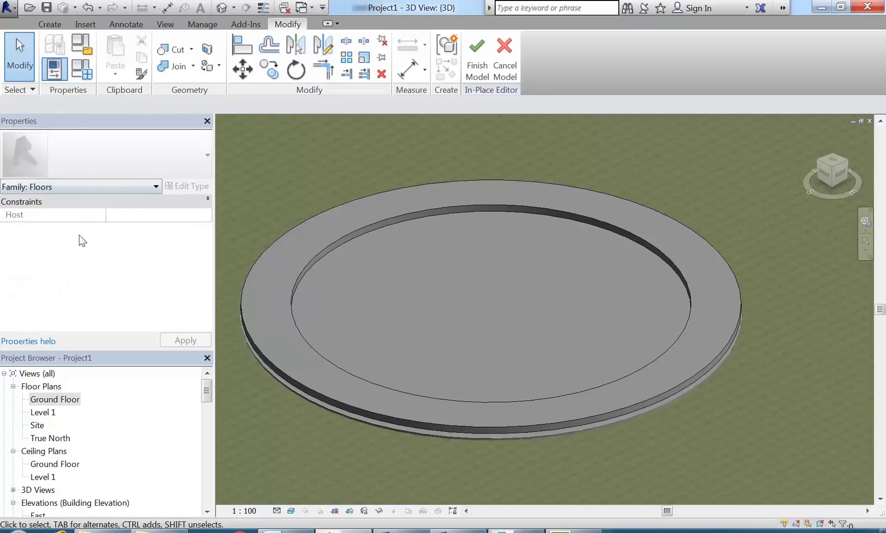
pyautogui.click(370, 226)
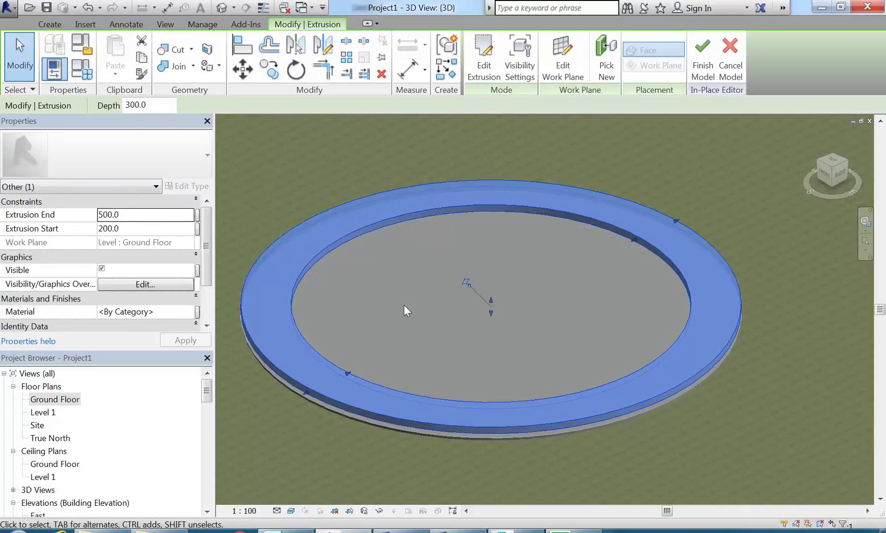
pyautogui.click(165, 312)
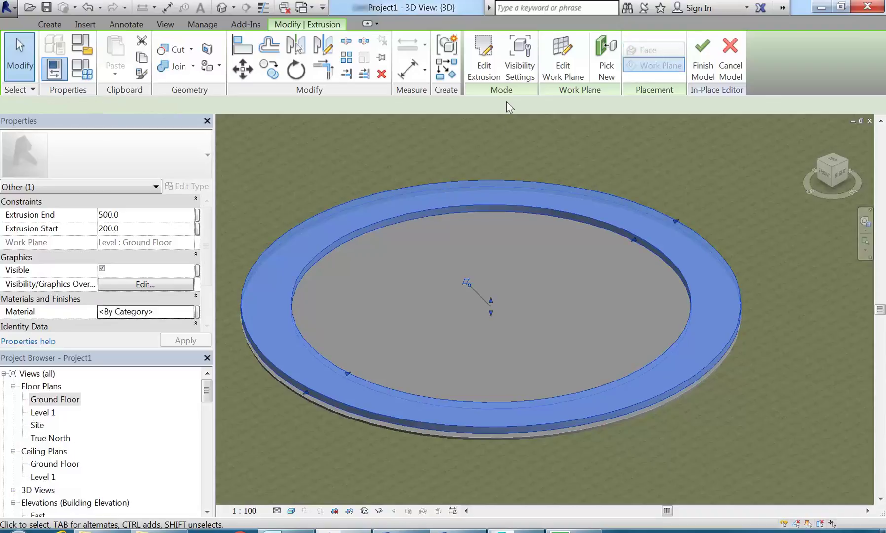
pyautogui.click(732, 51)
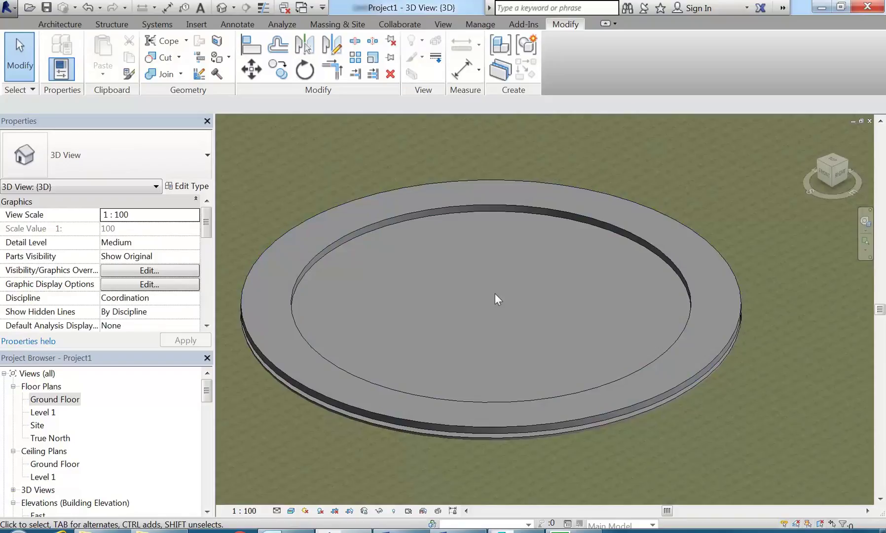
# Select the raised ring and the circular floor below it in turn to inspect their properties, and clear the selection
pyautogui.click(400, 223)
pyautogui.click(318, 467)
pyautogui.click(368, 422)
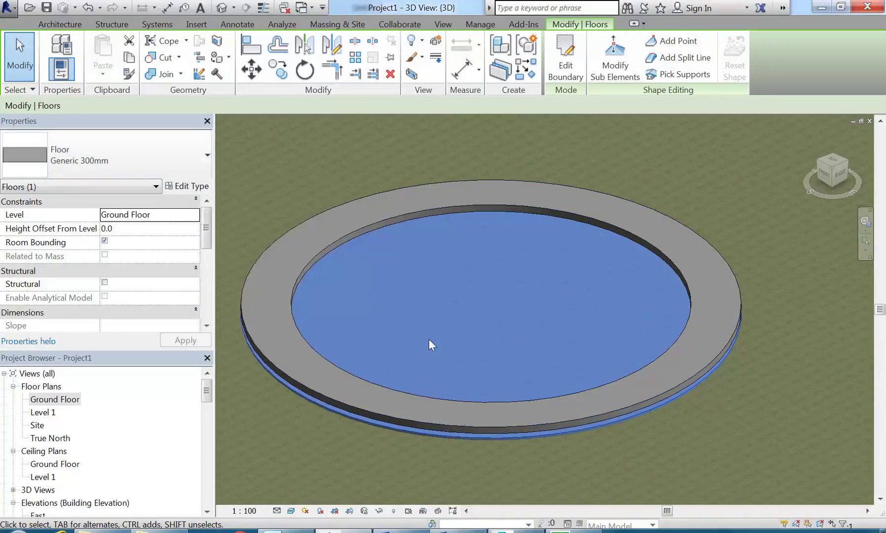
pyautogui.press('Escape')
pyautogui.moveTo(423, 350); pyautogui.dragTo(460, 362, button='middle')
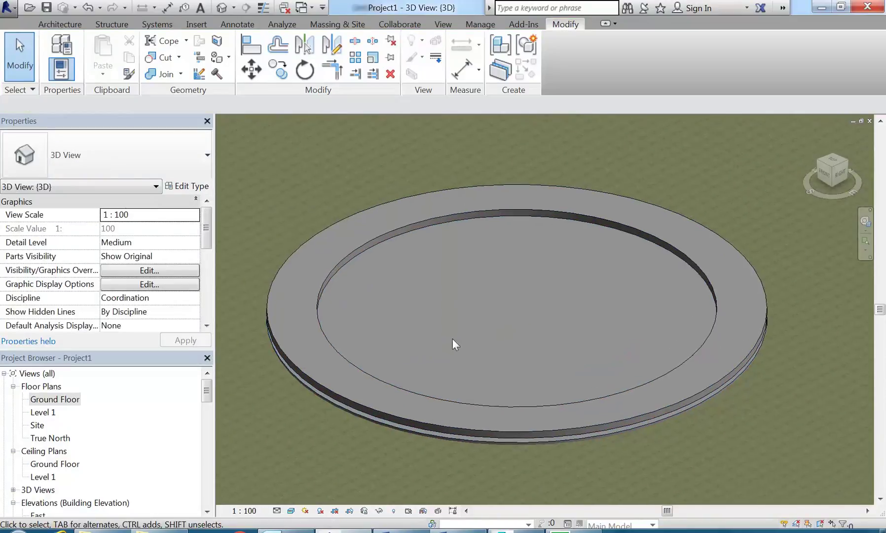
pyautogui.click(357, 250)
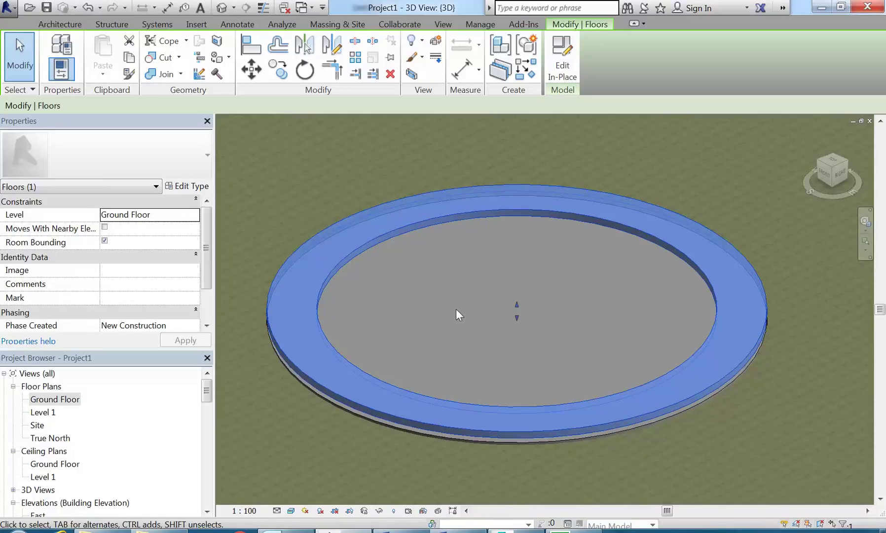
pyautogui.press('Escape')
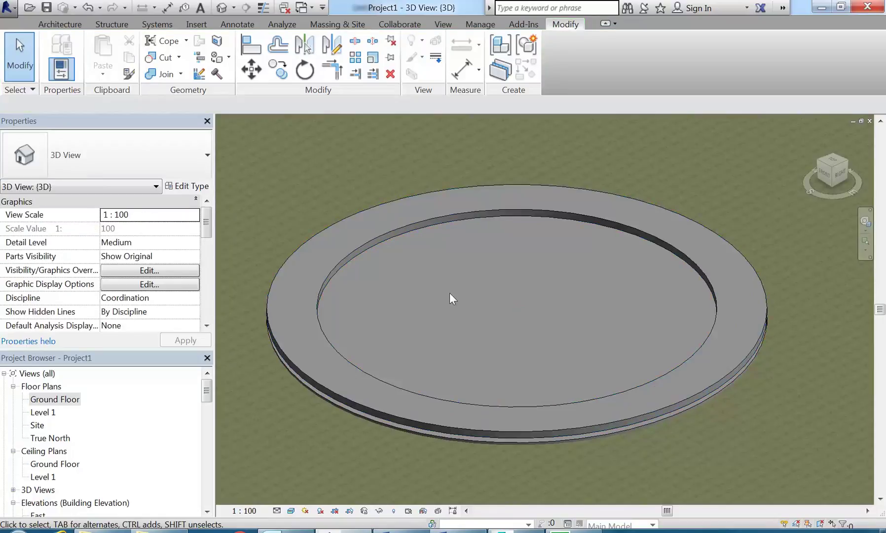
# Create an in-place component in the Generic Models category and name it Column
pyautogui.click(60, 25)
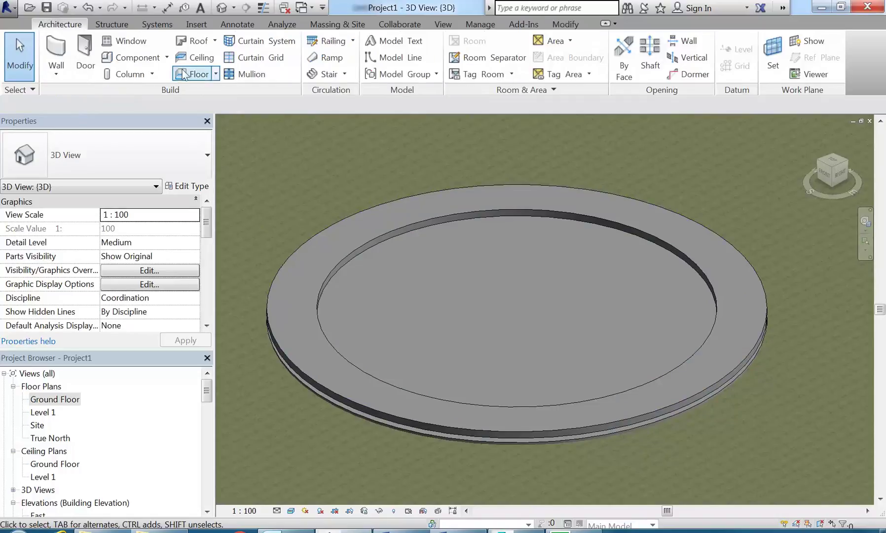
pyautogui.click(168, 57)
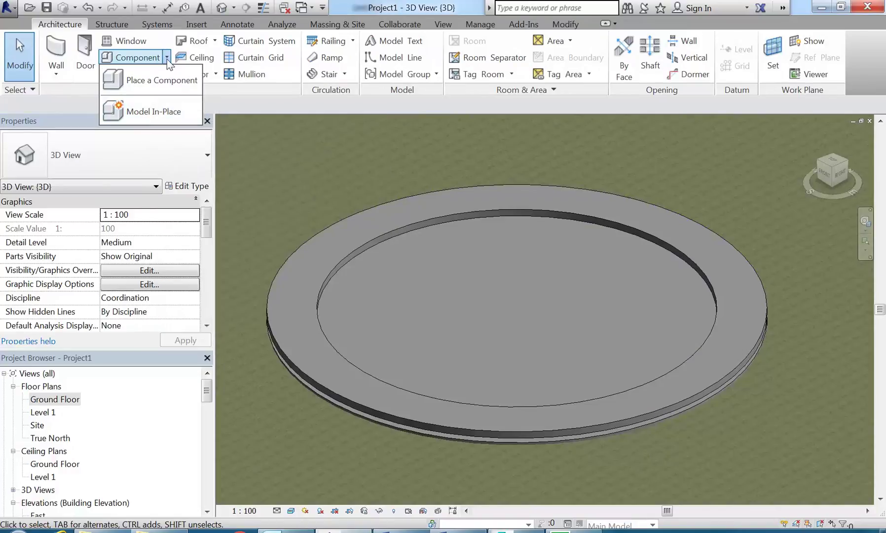
pyautogui.click(146, 113)
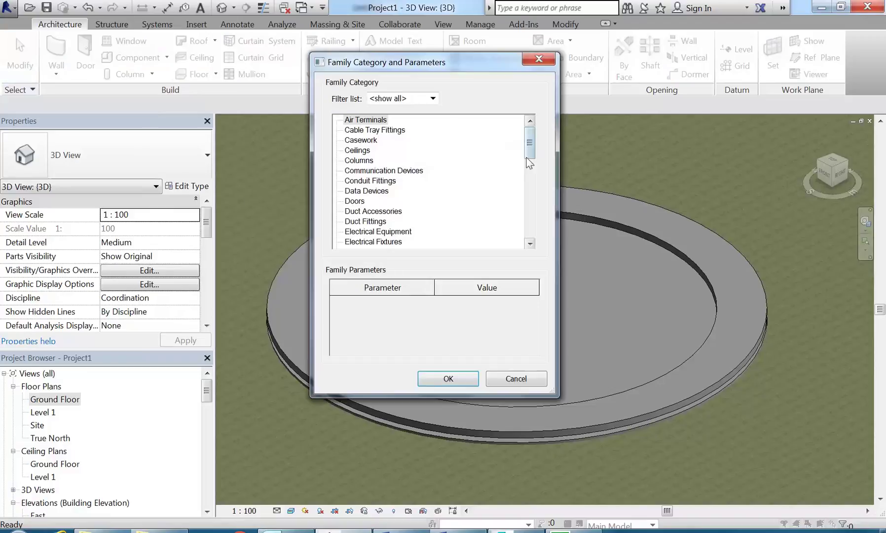
pyautogui.moveTo(530, 140); pyautogui.dragTo(531, 154)
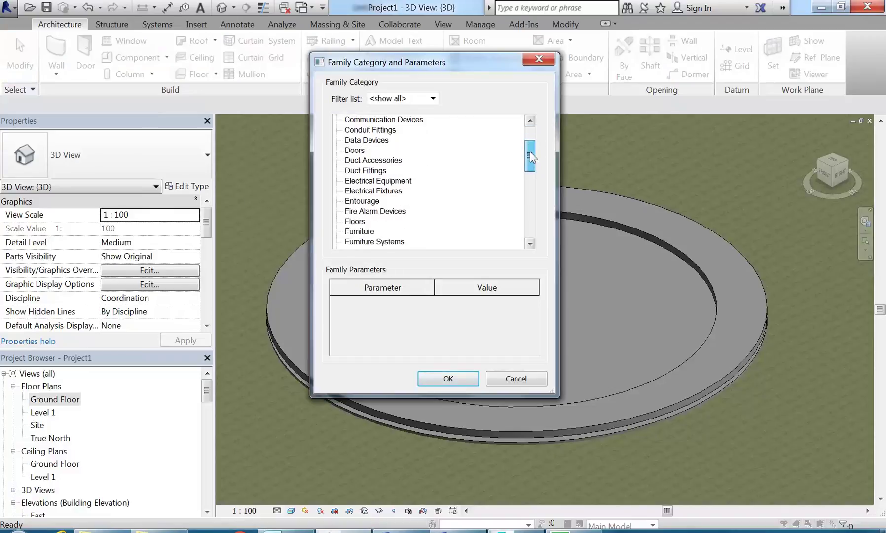
pyautogui.click(361, 231)
pyautogui.scroll(-3, 359, 214)
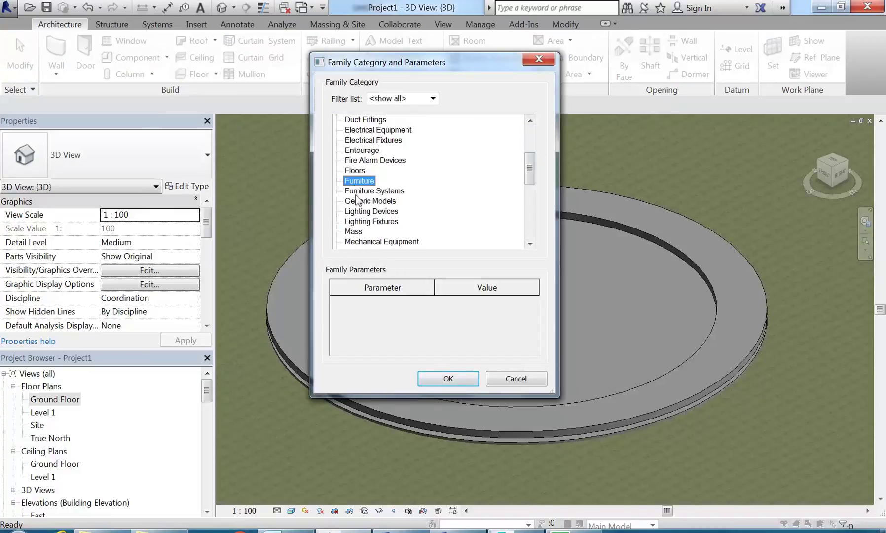
pyautogui.scroll(2, 359, 212)
pyautogui.click(360, 202)
pyautogui.click(428, 381)
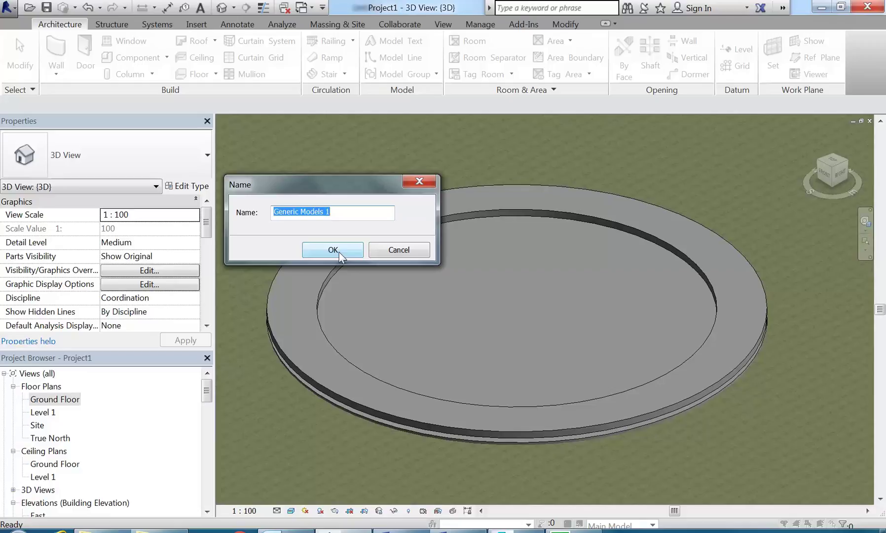
pyautogui.write('Column')
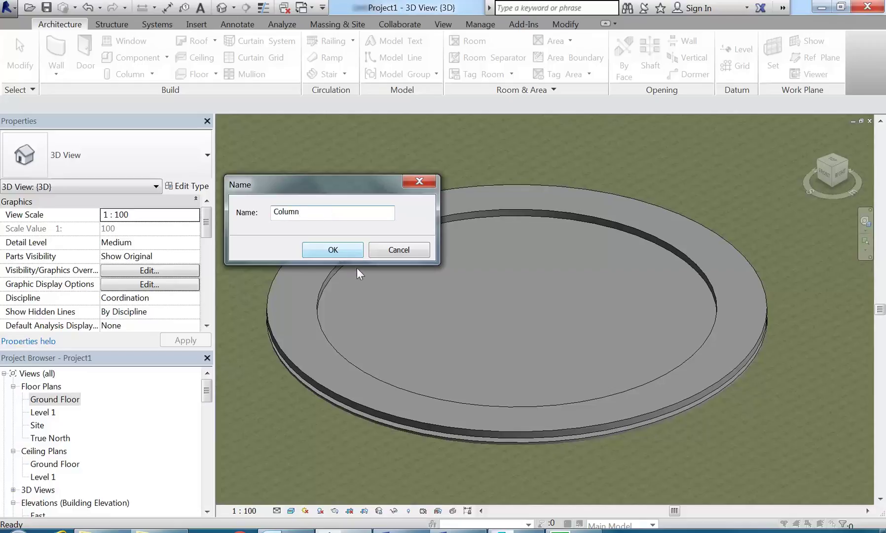
pyautogui.click(340, 250)
# Start a solid extrusion for the column with its start set to 500 and its end set to 2500
pyautogui.scroll(-3, 485, 263)
pyautogui.moveTo(464, 275); pyautogui.dragTo(473, 291, button='middle')
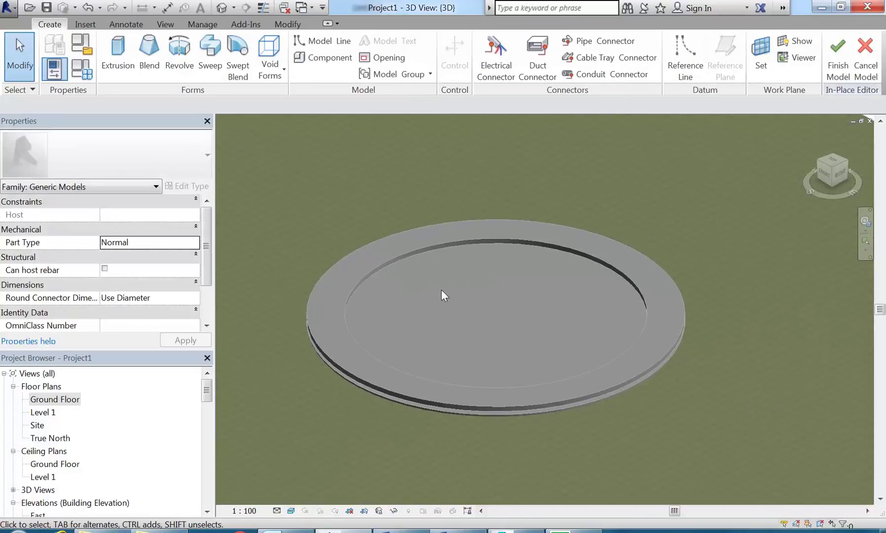
pyautogui.click(118, 66)
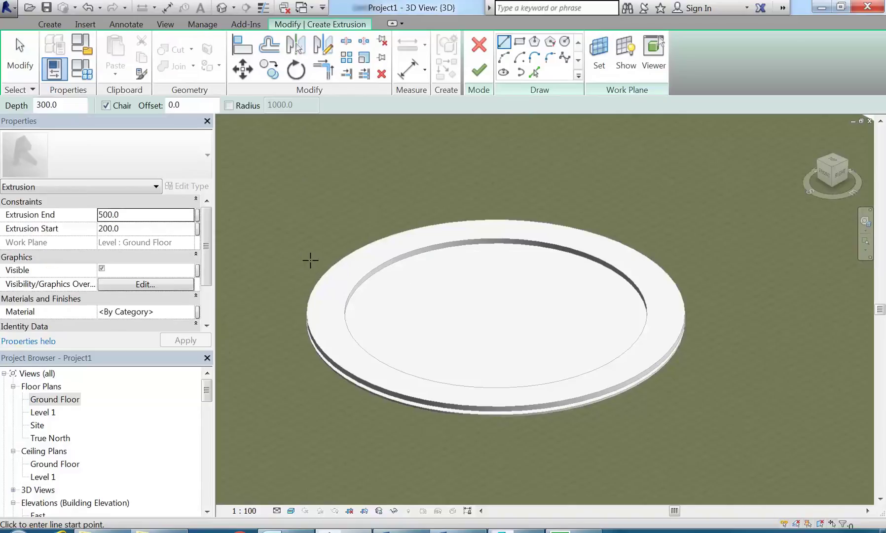
pyautogui.scroll(3, 342, 265)
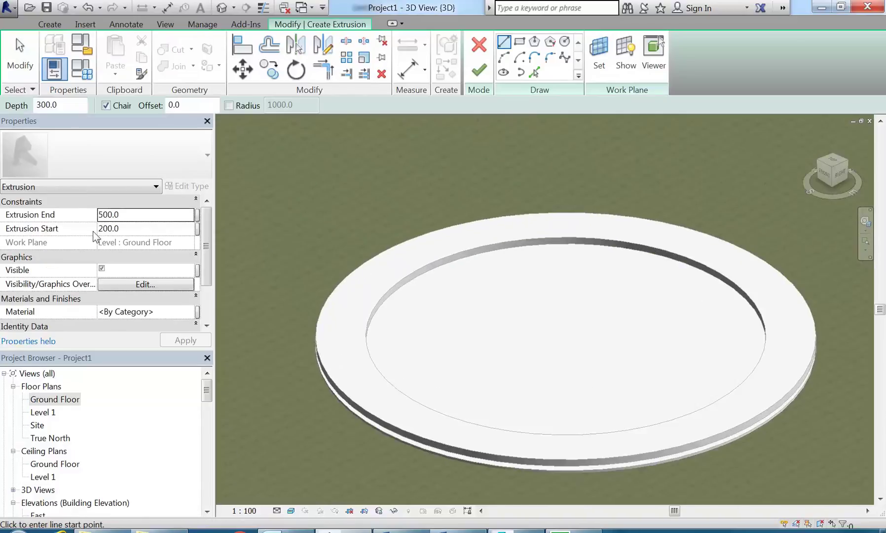
pyautogui.click(129, 229)
pyautogui.write('500.0')
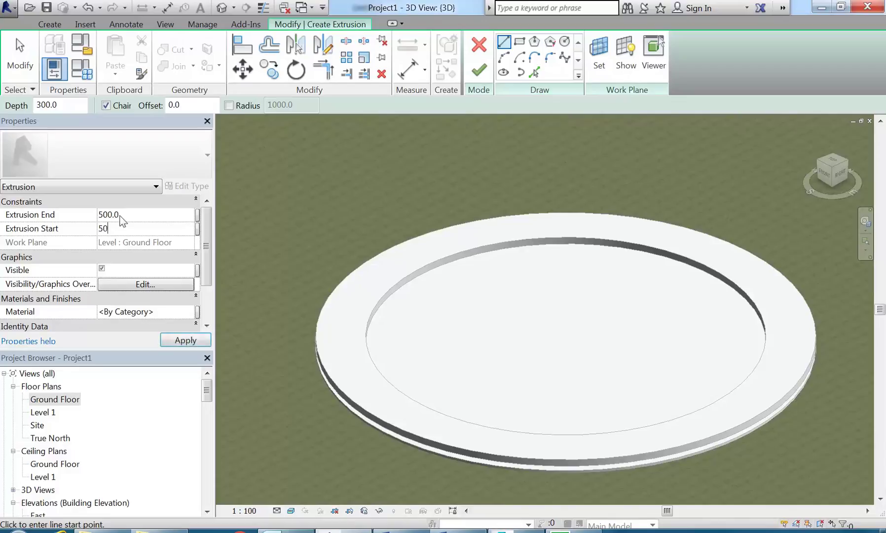
pyautogui.click(134, 215)
pyautogui.write('2500.0')
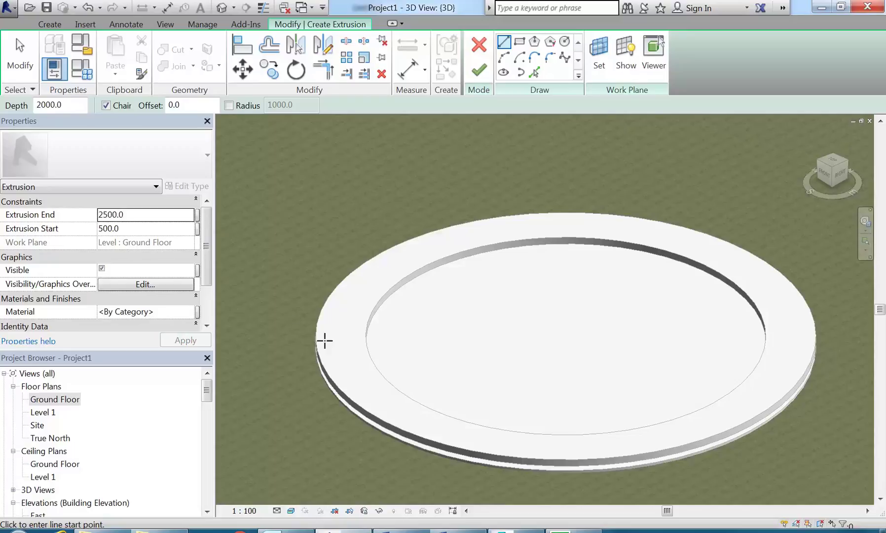
# Switch to the Ground Floor plan view for sketching the column profile
pyautogui.moveTo(381, 434); pyautogui.dragTo(402, 422, button='middle')
pyautogui.scroll(5, 405, 420)
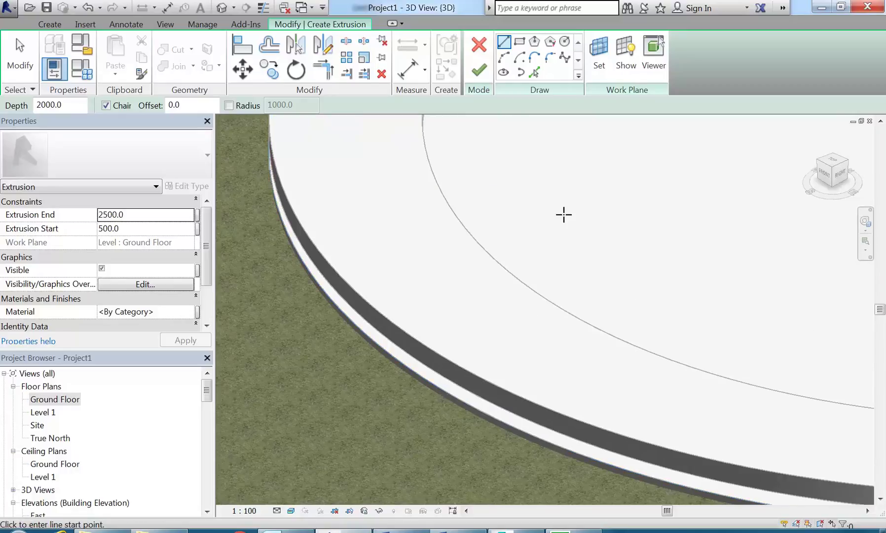
pyautogui.scroll(-5, 407, 283)
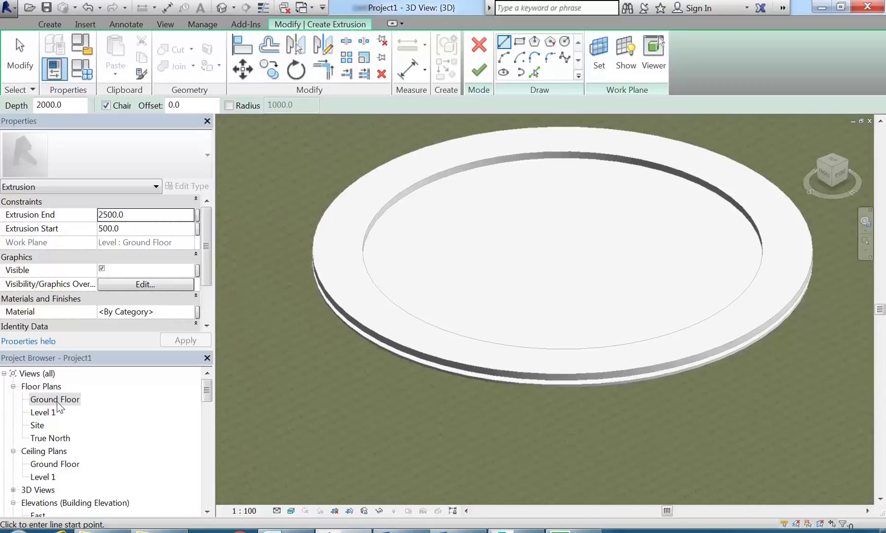
pyautogui.scroll(3, 362, 244)
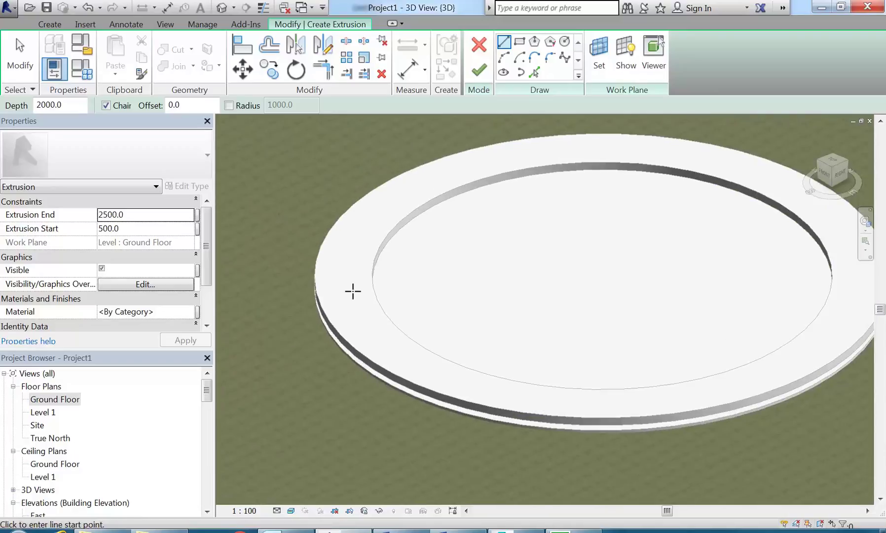
pyautogui.click(565, 43)
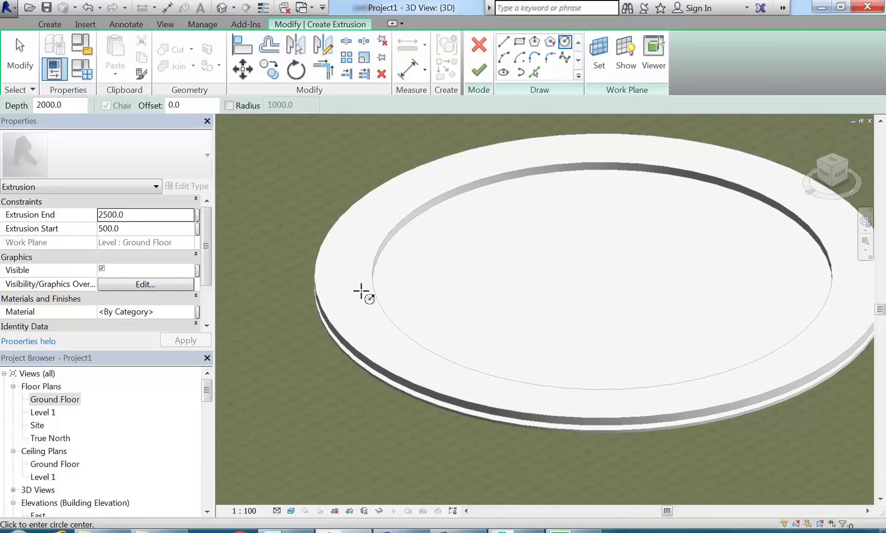
pyautogui.click(519, 41)
pyautogui.doubleClick(55, 399)
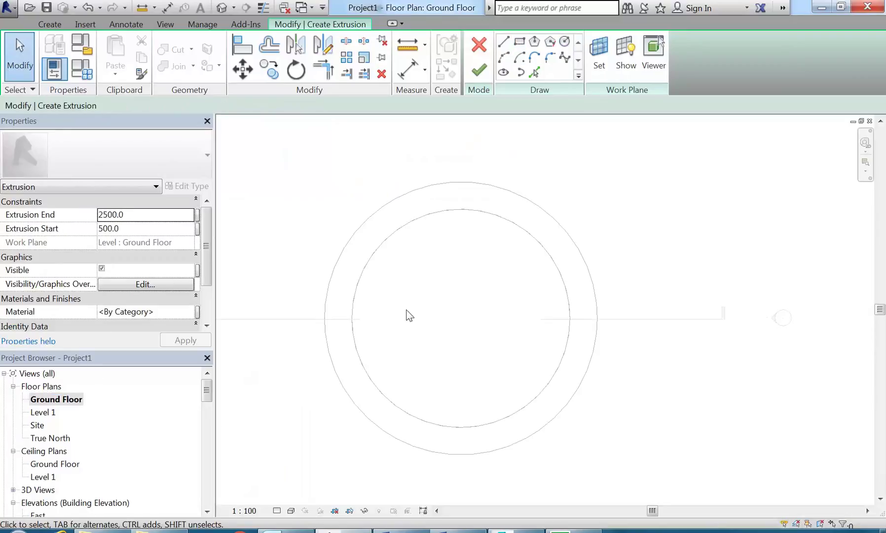
# Sketch a square column profile about 700 by 700 mm on the west side of the ring
pyautogui.click(520, 42)
pyautogui.scroll(5, 350, 276)
pyautogui.click(309, 350)
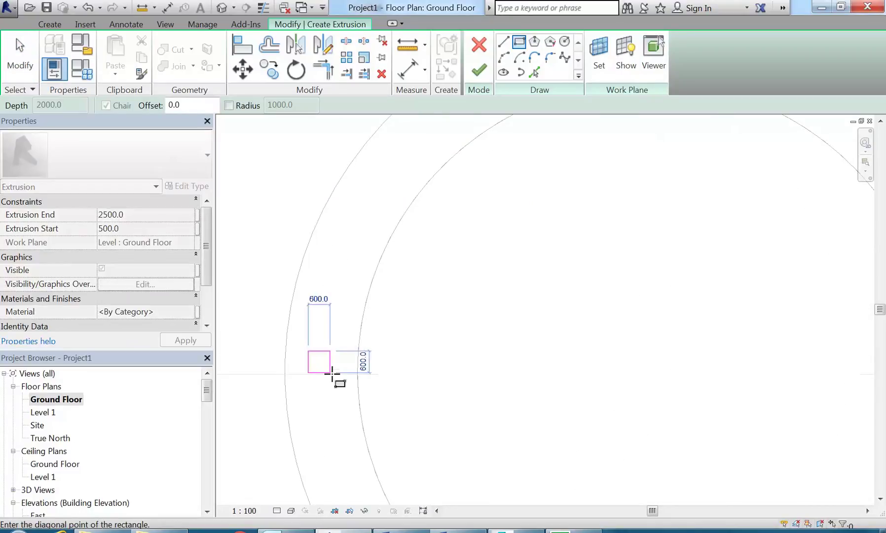
pyautogui.click(333, 377)
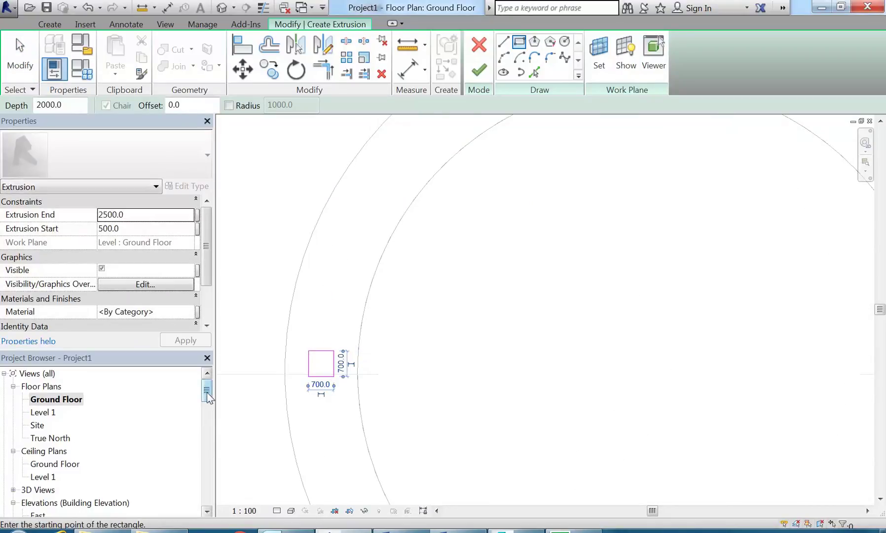
# Open the {3D} view to continue the column sketch there
pyautogui.moveTo(208, 397); pyautogui.dragTo(142, 408)
pyautogui.doubleClick(37, 424)
pyautogui.click(37, 438)
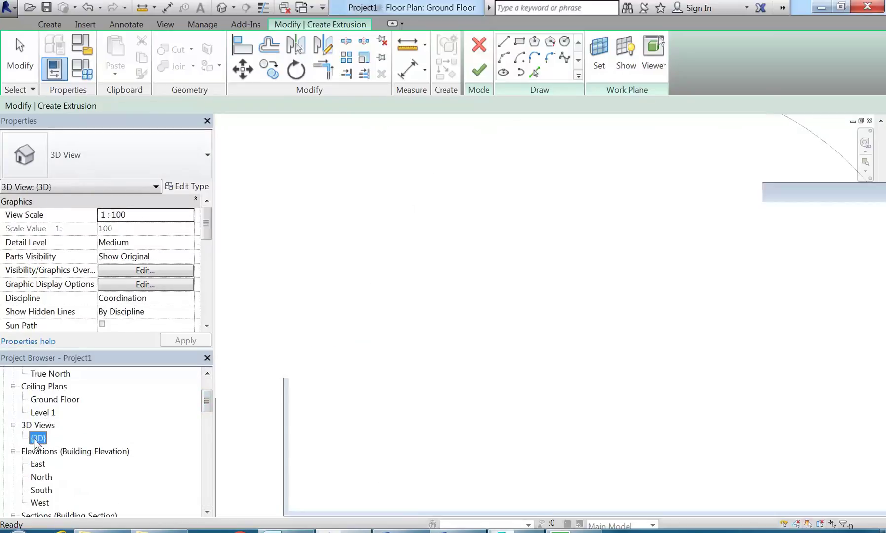
pyautogui.doubleClick(37, 438)
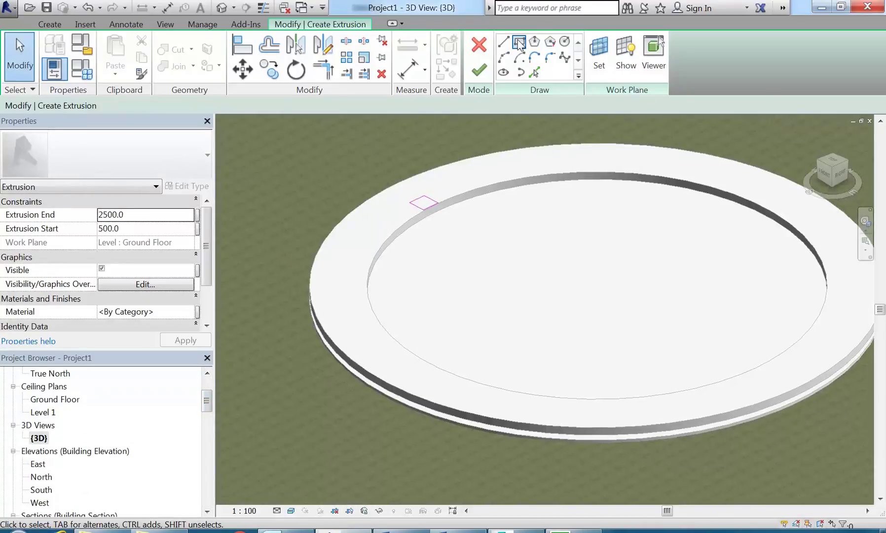
# Sketch a second square profile about 900 by 900 mm on the ring, opposite the first one, and end the rectangle command
pyautogui.click(519, 42)
pyautogui.moveTo(737, 390); pyautogui.dragTo(656, 372, button='middle')
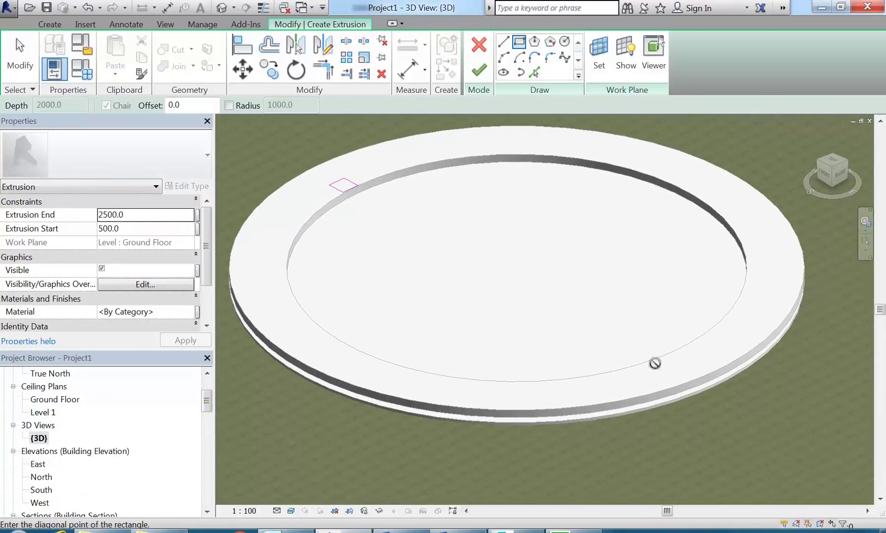
pyautogui.click(655, 364)
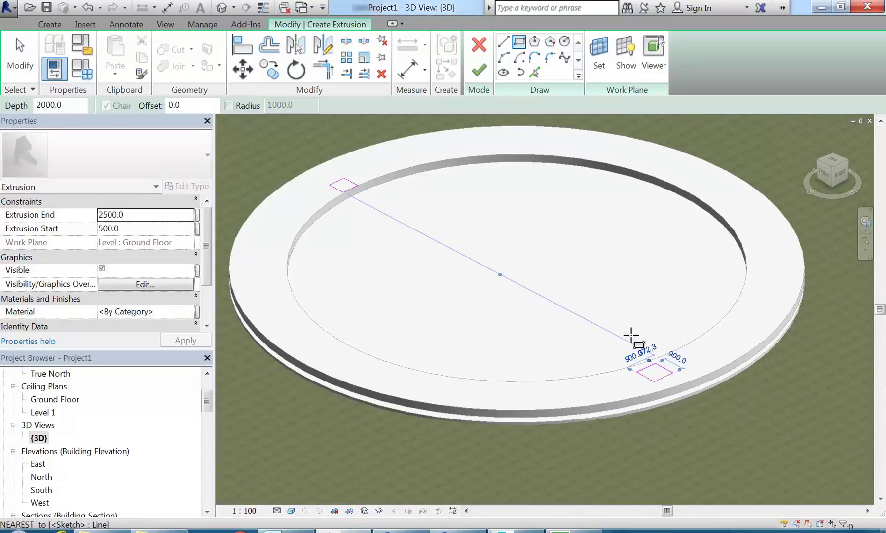
pyautogui.rightClick(623, 319)
pyautogui.click(650, 326)
pyautogui.rightClick(622, 319)
pyautogui.click(650, 326)
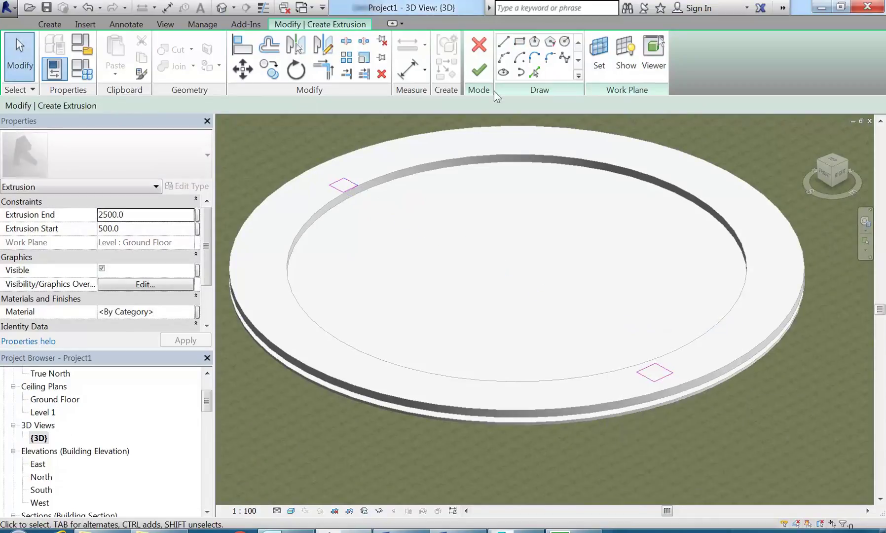
# Finish the extrusion sketch, view the result in 3D and clear the selection
pyautogui.click(481, 70)
pyautogui.scroll(-2, 465, 240)
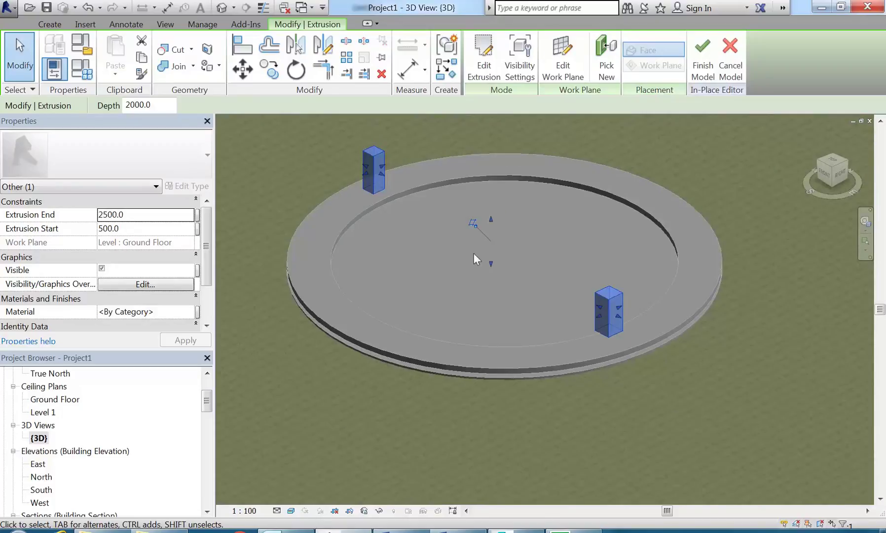
pyautogui.keyDown('shift'); pyautogui.moveTo(474, 252); pyautogui.dragTo(622, 342, button='middle'); pyautogui.keyUp('shift')
pyautogui.scroll(-2, 618, 330)
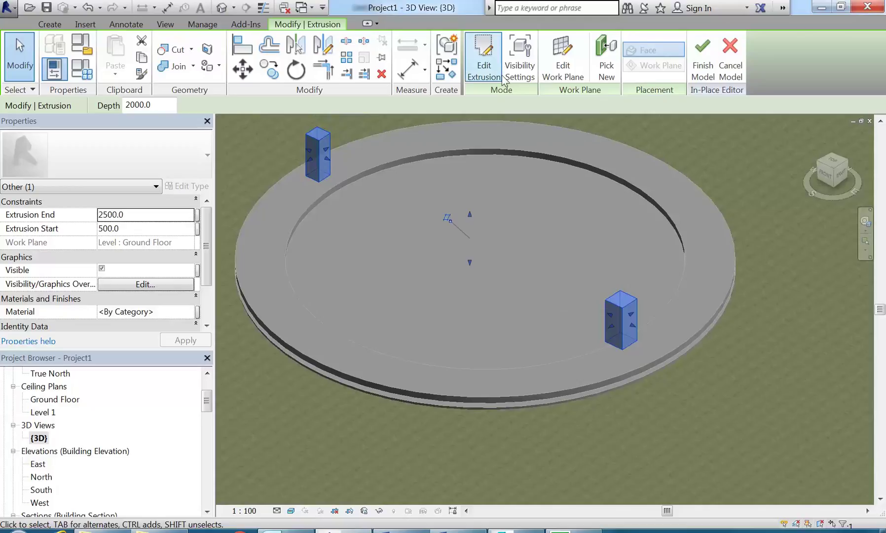
pyautogui.click(514, 251)
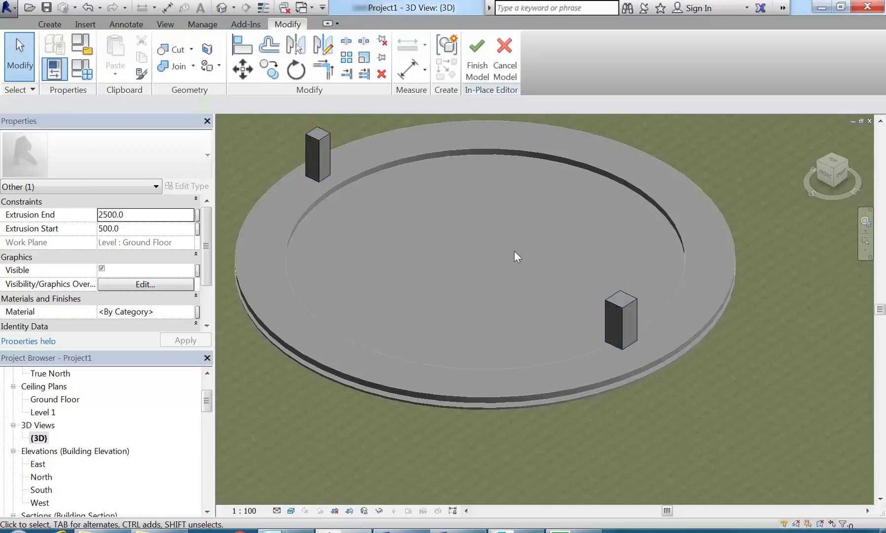
# Edit the column extrusion's sketch, delete the 900 mm square profile on the east side of the ring and finish the sketch
pyautogui.click(604, 315)
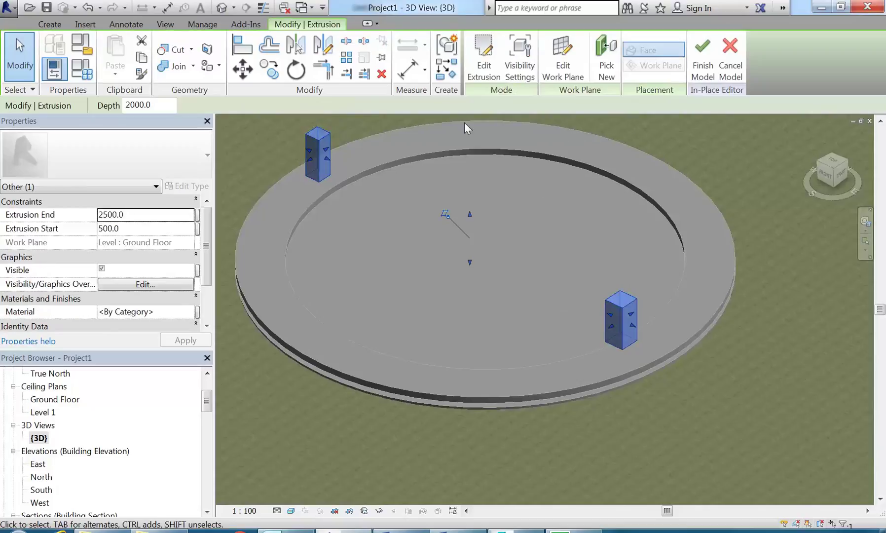
pyautogui.click(477, 58)
pyautogui.moveTo(534, 308); pyautogui.dragTo(671, 406)
pyautogui.press('Delete')
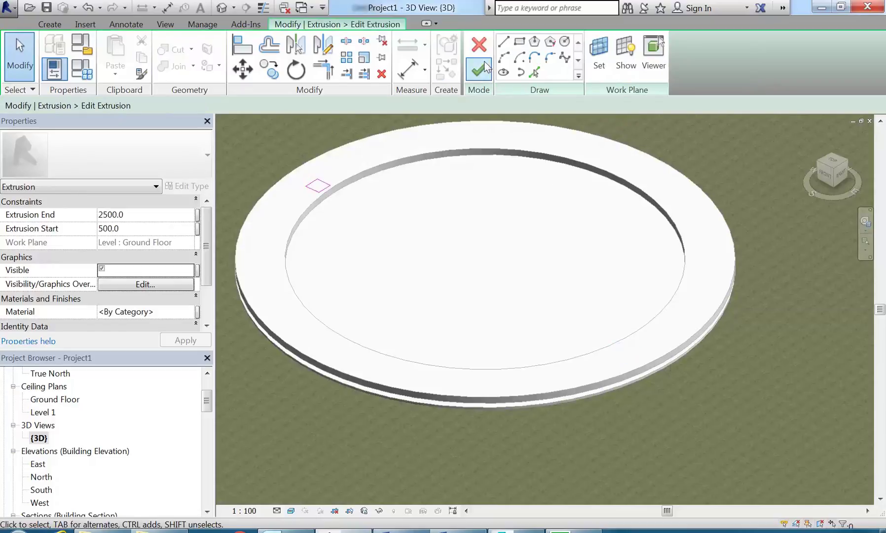
pyautogui.click(478, 69)
pyautogui.click(482, 302)
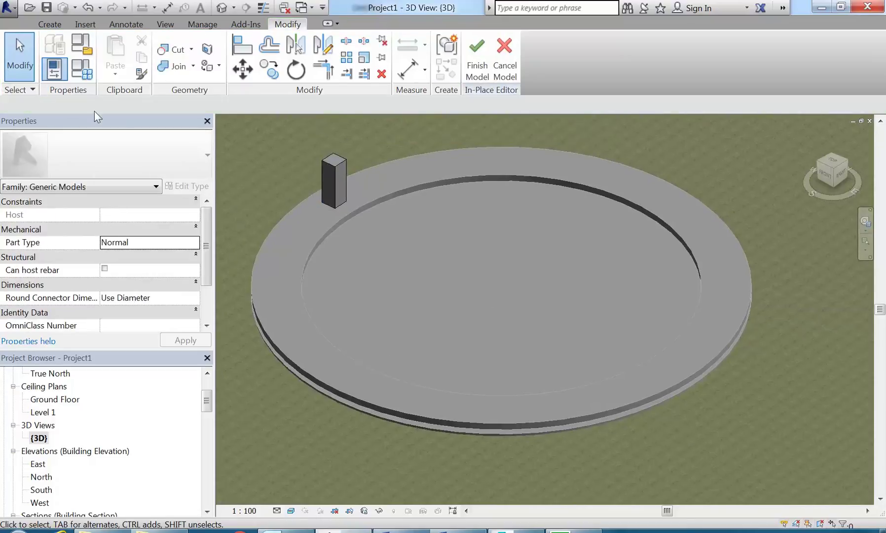
# Create a separate column extrusion from a rectangle about 800 by 600 mm on the east side of the ring, opposite the first column
pyautogui.click(50, 24)
pyautogui.click(117, 55)
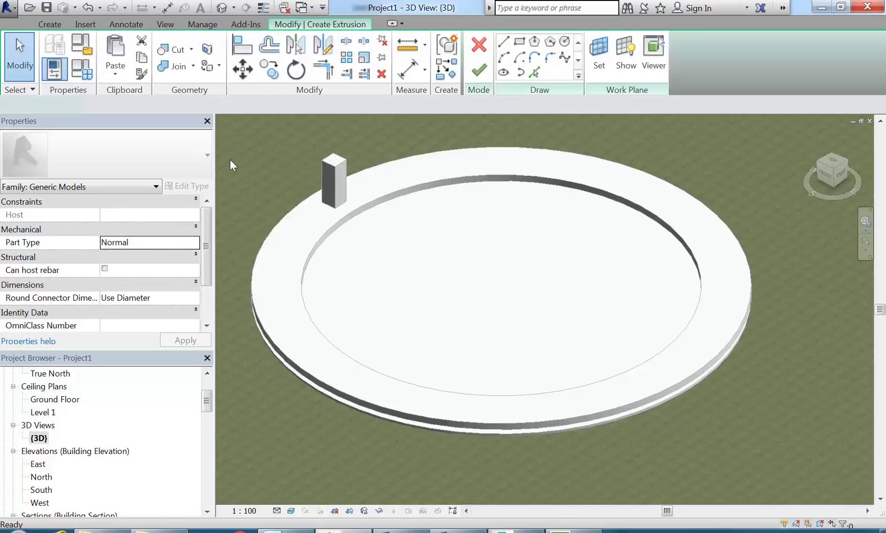
pyautogui.click(519, 43)
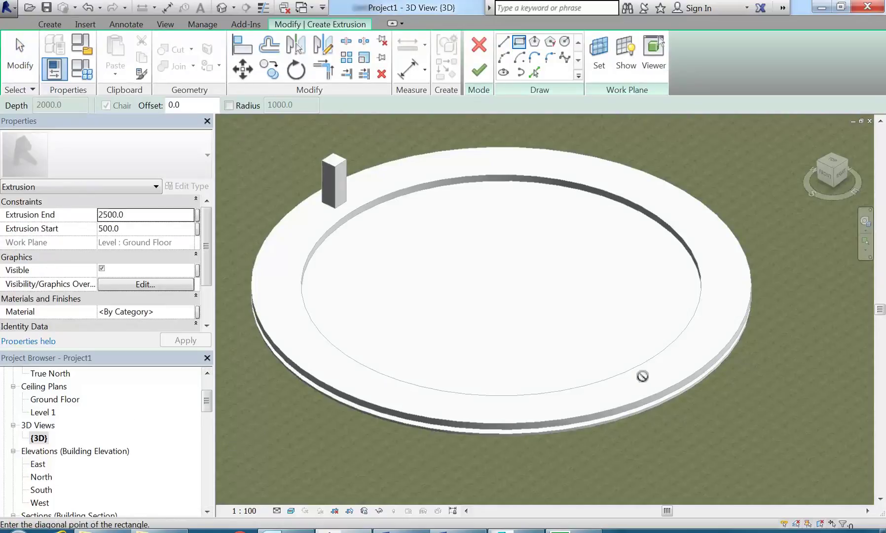
pyautogui.click(640, 376)
pyautogui.click(637, 393)
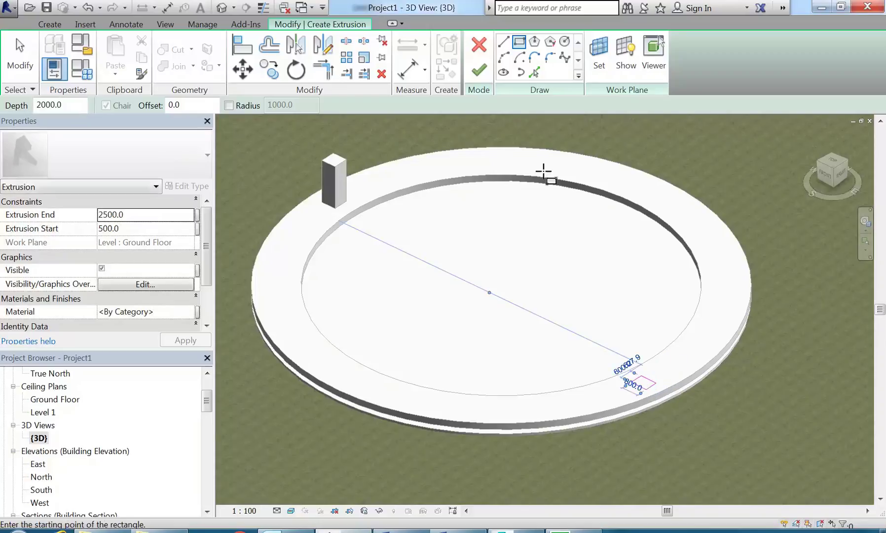
pyautogui.click(479, 70)
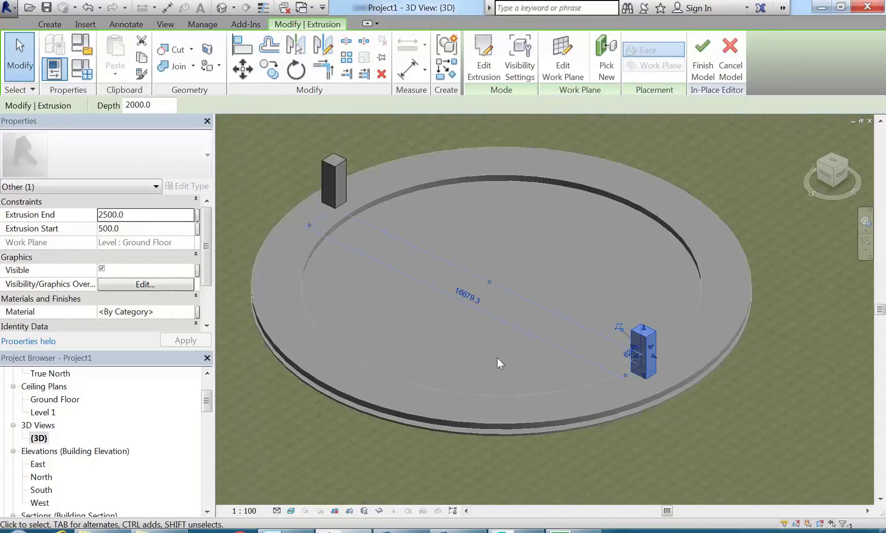
pyautogui.click(545, 245)
# Create a third column extrusion from a rectangle about 900 by 800 mm on the south side of the ring
pyautogui.click(54, 25)
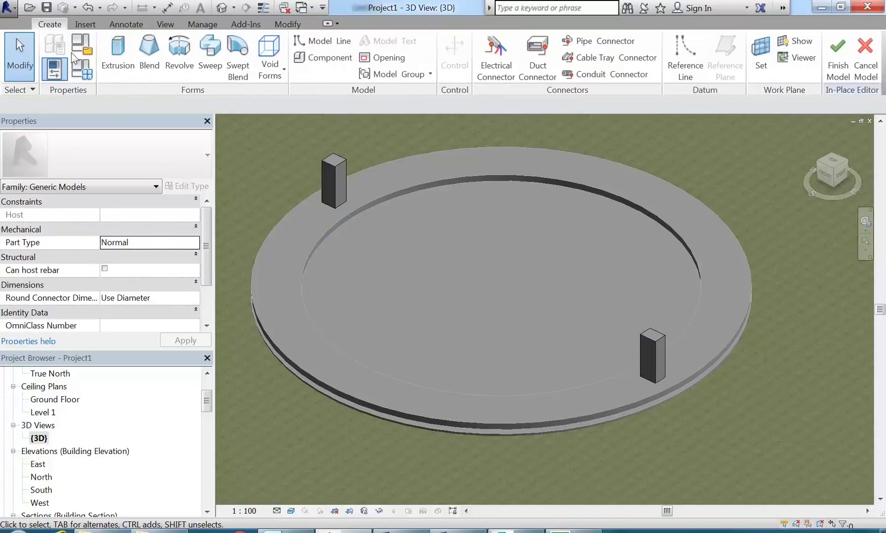
pyautogui.click(106, 64)
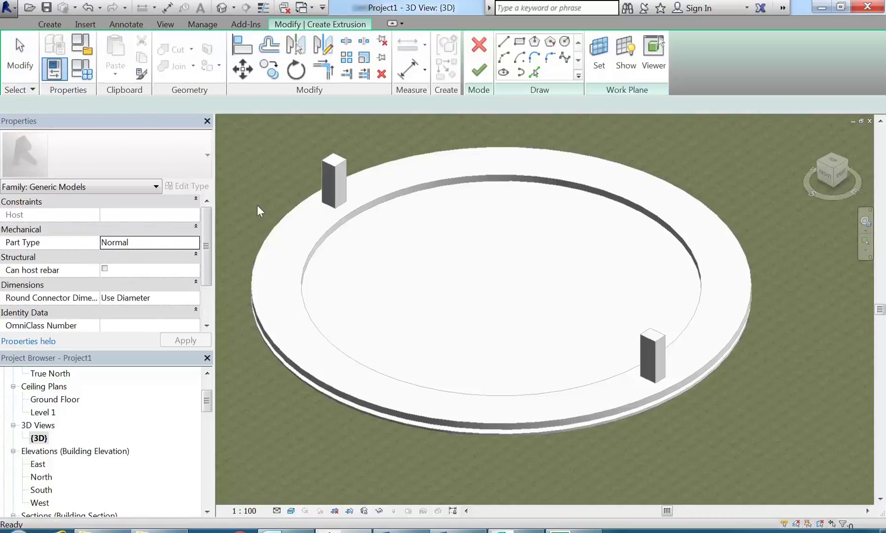
pyautogui.click(518, 42)
pyautogui.click(303, 350)
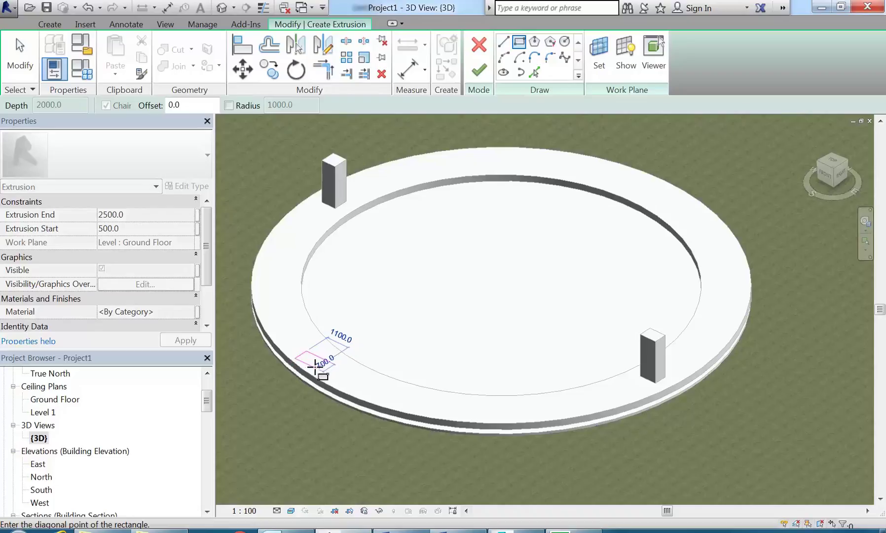
pyautogui.click(311, 367)
pyautogui.click(478, 70)
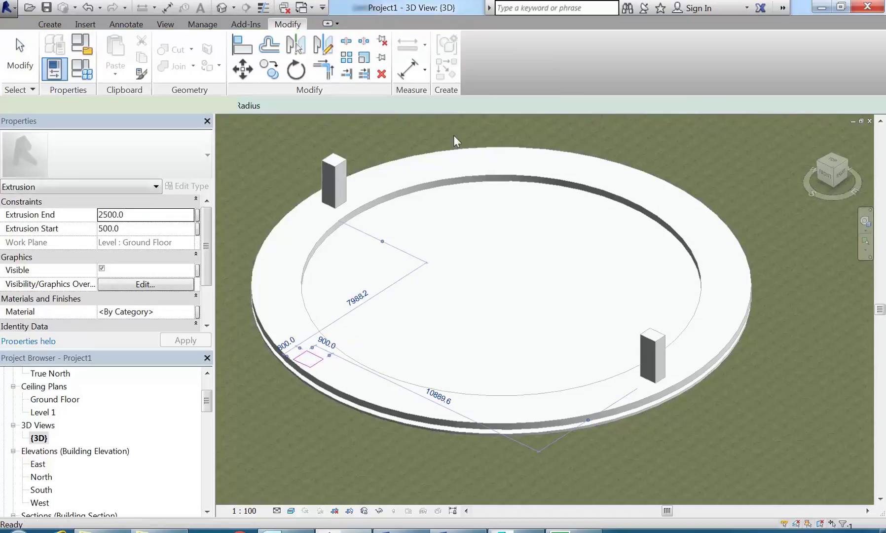
pyautogui.click(438, 314)
pyautogui.scroll(-3, 439, 316)
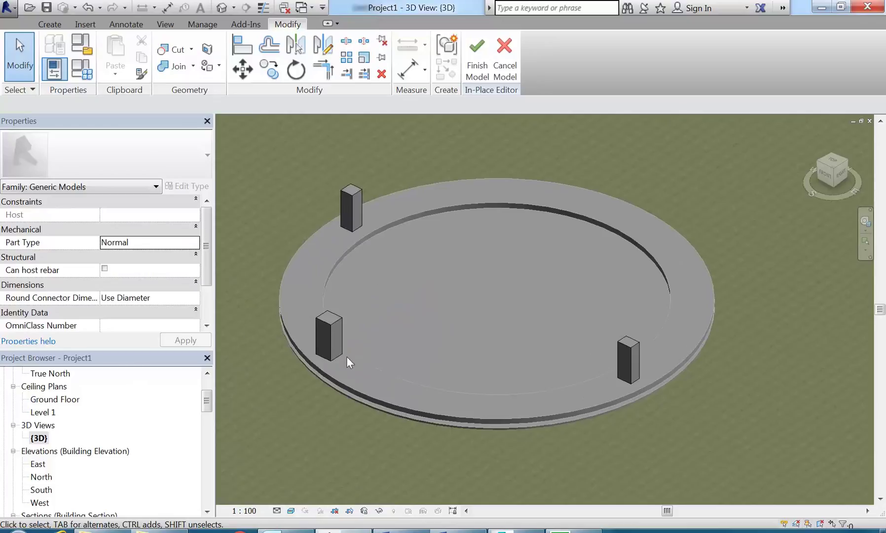
# Copy the south column to the opposite, north side of the ring and finish the in-place model
pyautogui.click(334, 355)
pyautogui.click(269, 69)
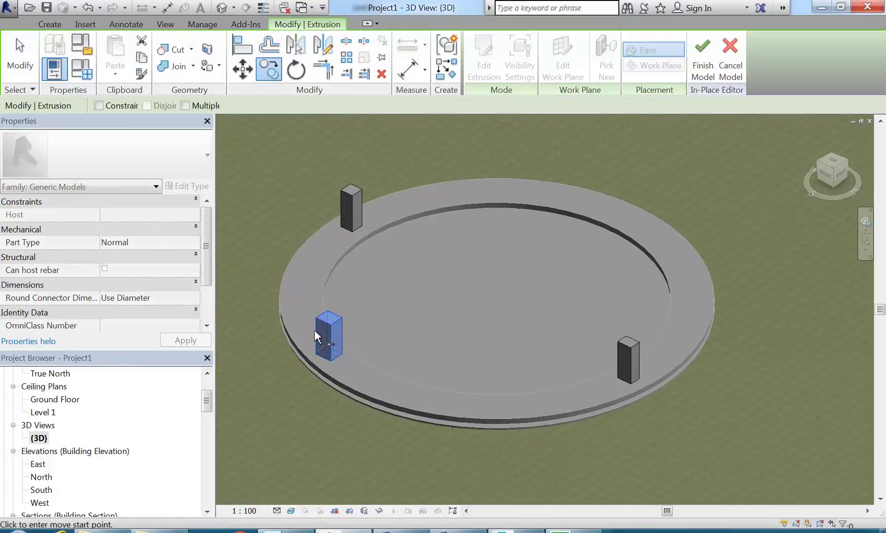
pyautogui.click(332, 362)
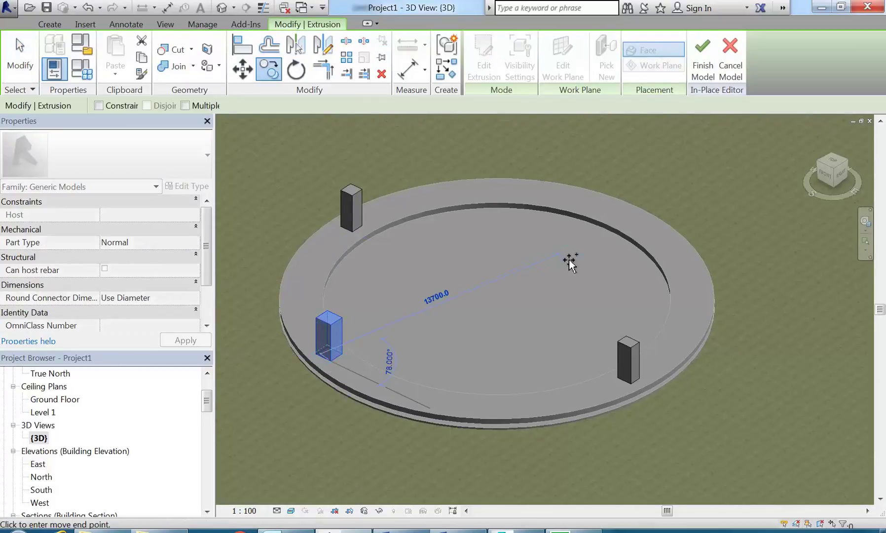
pyautogui.click(623, 224)
pyautogui.click(501, 316)
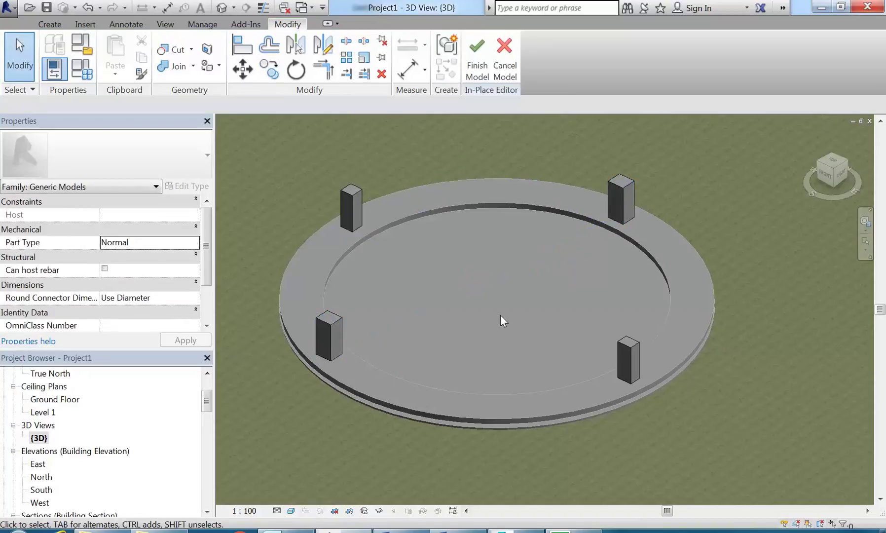
pyautogui.click(477, 64)
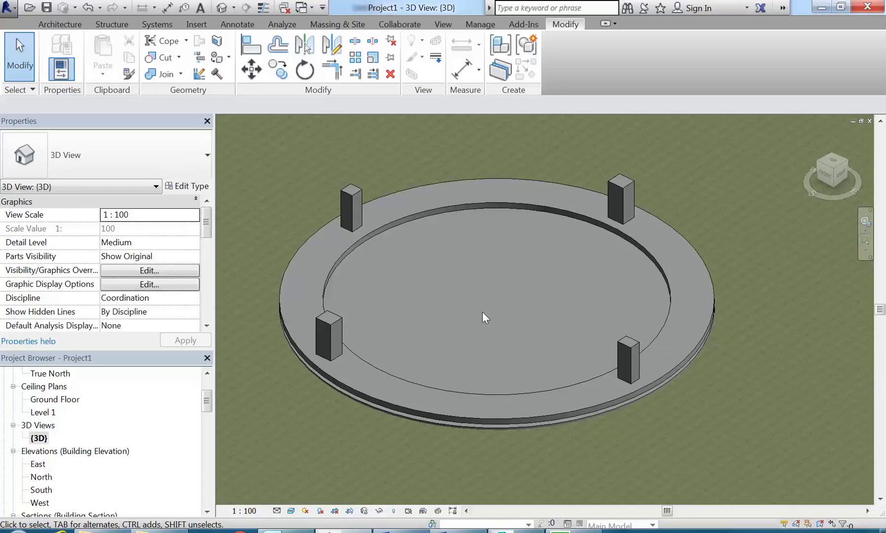
# Select the raised ring and then the column component, and reopen the columns for in-place editing
pyautogui.click(408, 214)
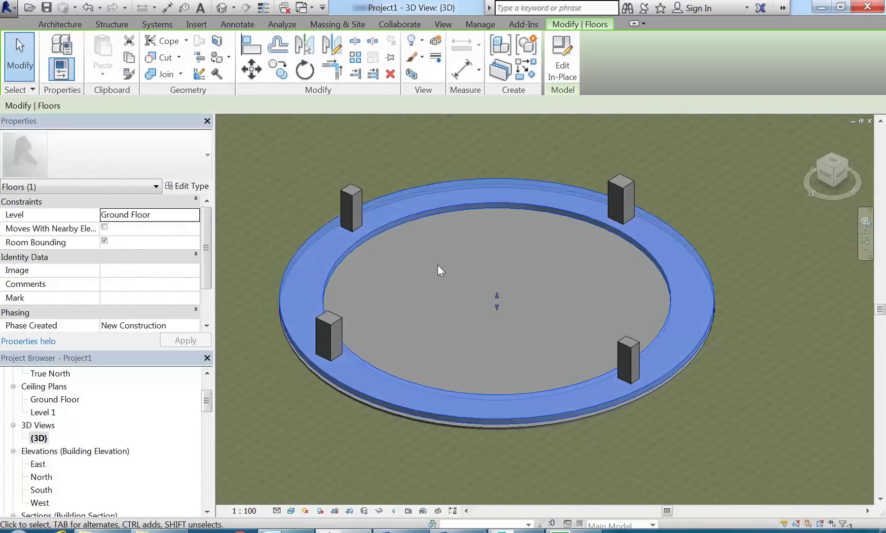
pyautogui.click(624, 206)
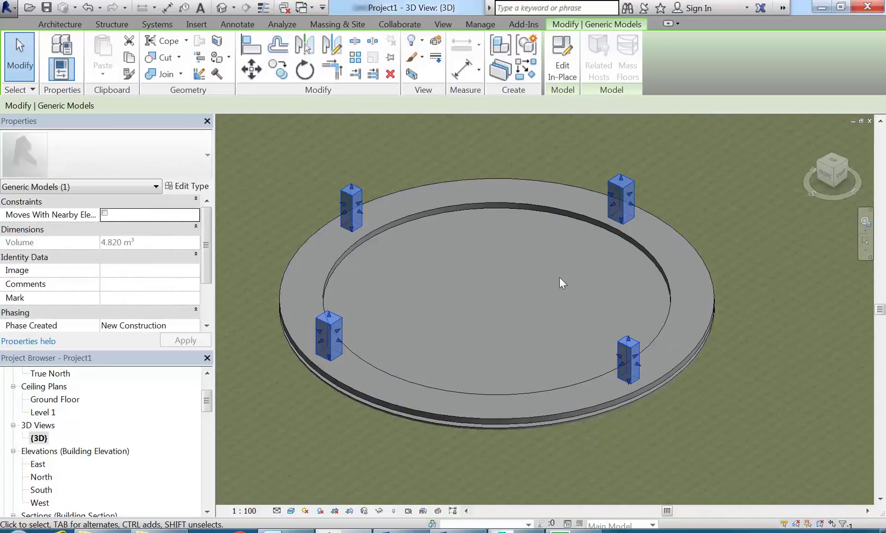
pyautogui.click(562, 61)
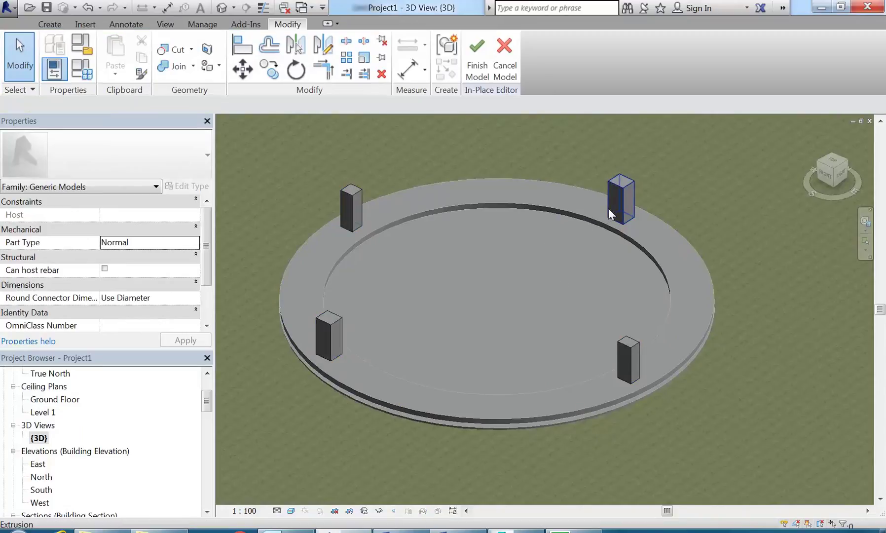
# Assign the Sash material to the north and south columns and clear the selection
pyautogui.click(609, 208)
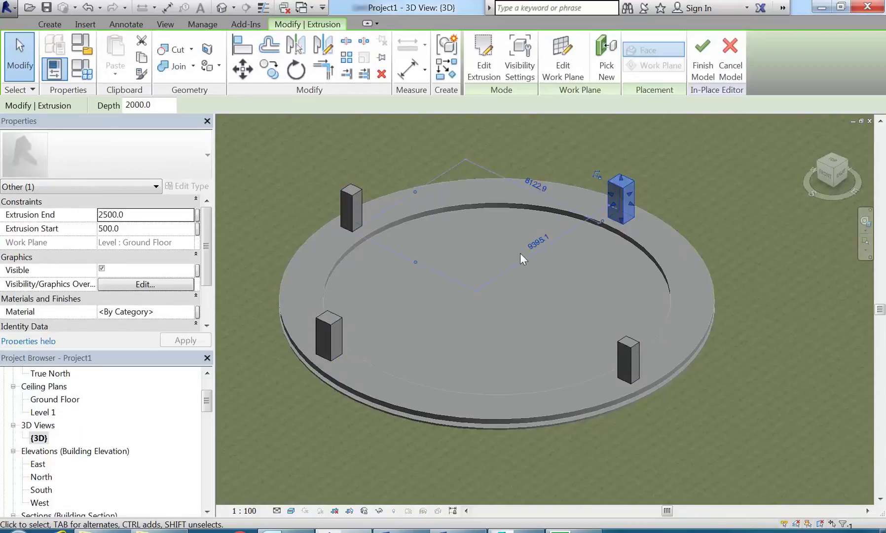
pyautogui.keyDown('ctrl'); pyautogui.click(333, 324); pyautogui.keyUp('ctrl')
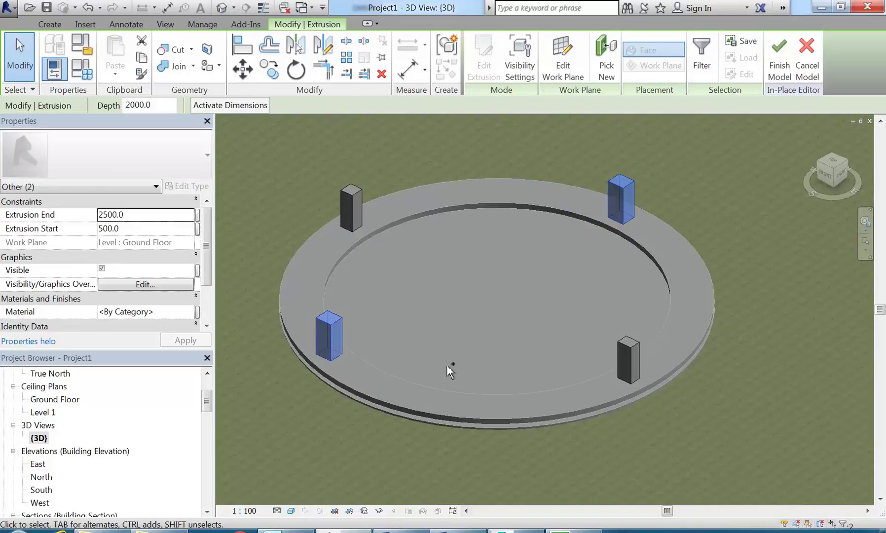
pyautogui.click(186, 312)
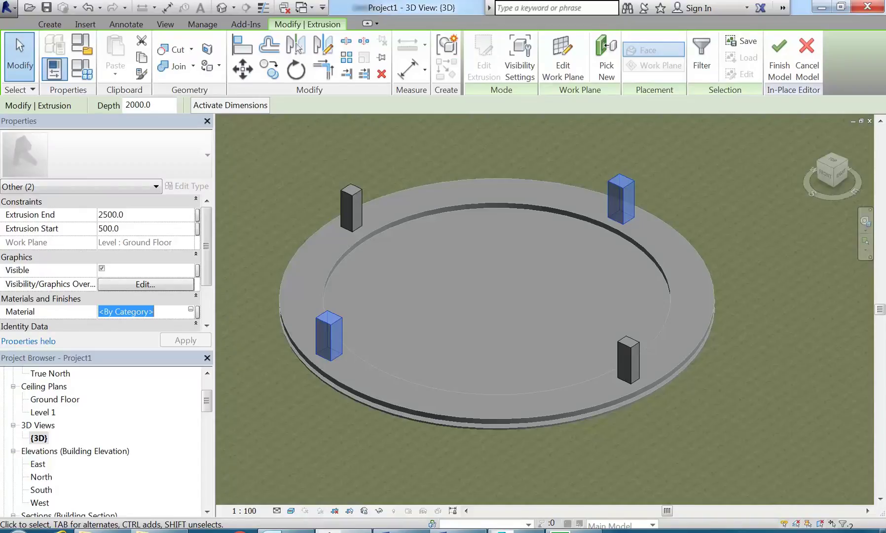
pyautogui.click(191, 310)
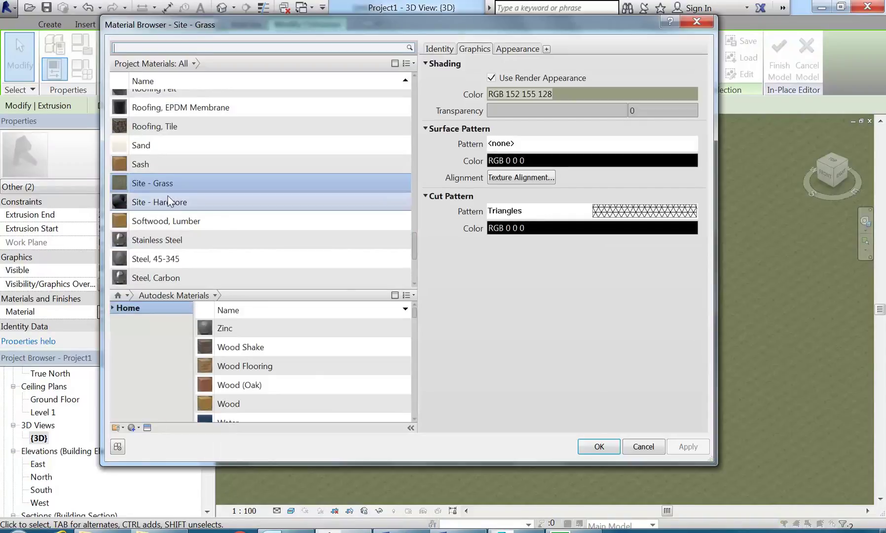
pyautogui.click(152, 159)
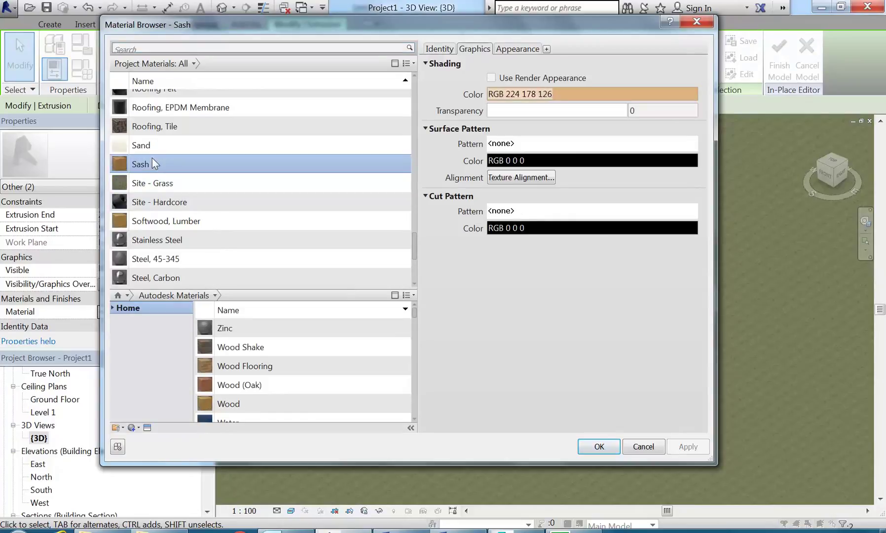
pyautogui.click(589, 447)
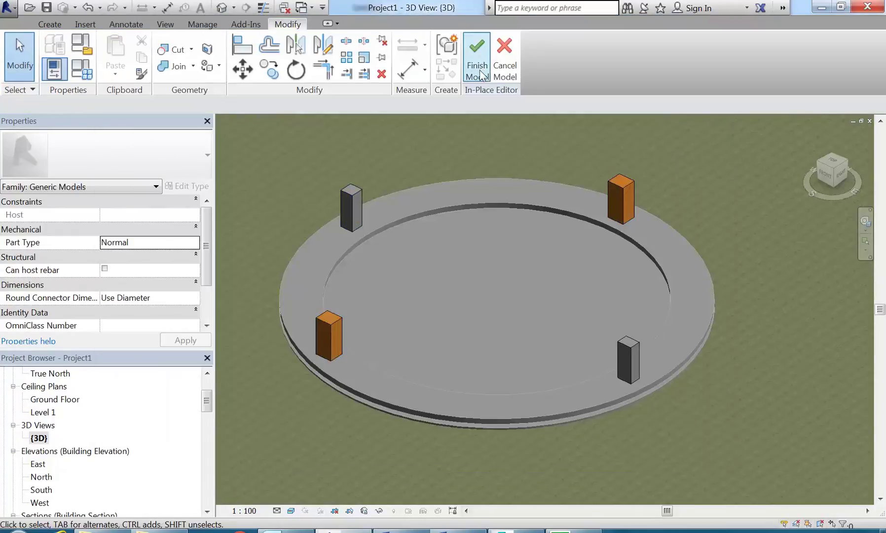
# Finish editing the in-place columns and start a new in-place Generic Models component named Column2
pyautogui.click(353, 227)
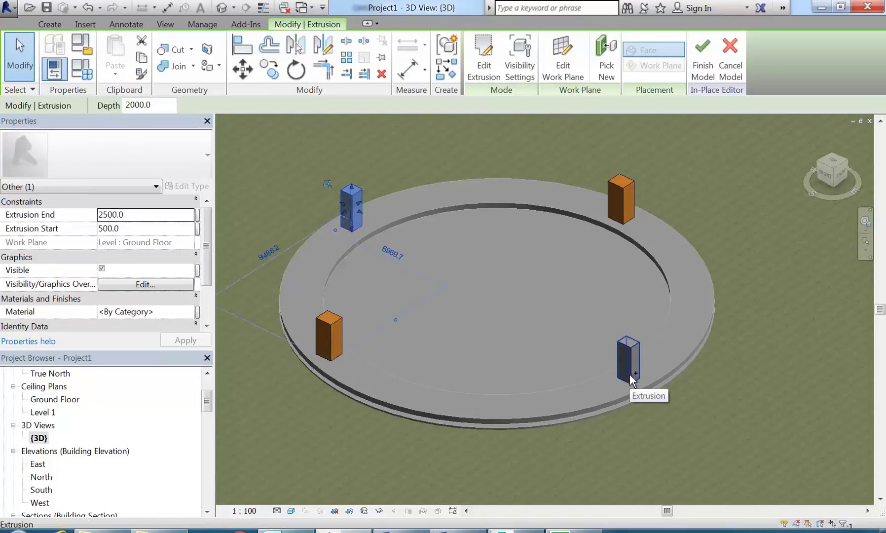
pyautogui.click(702, 59)
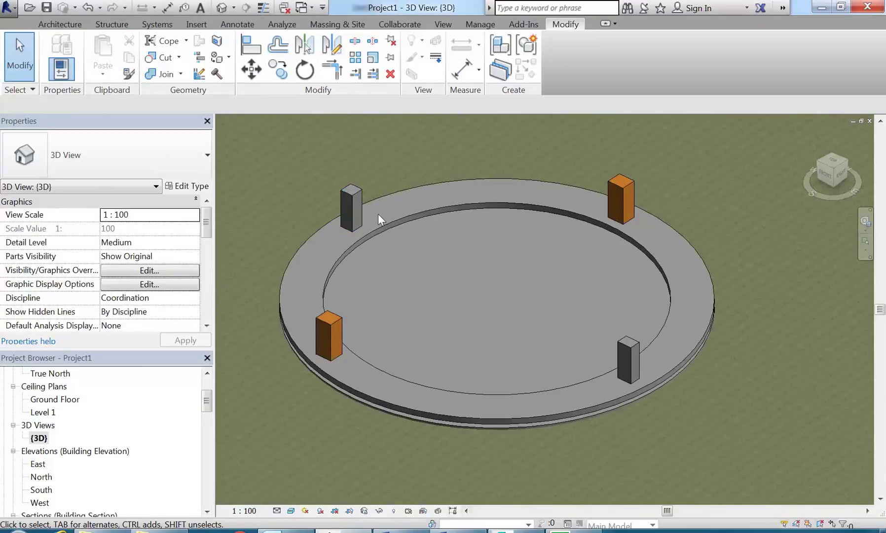
pyautogui.click(60, 24)
pyautogui.click(167, 57)
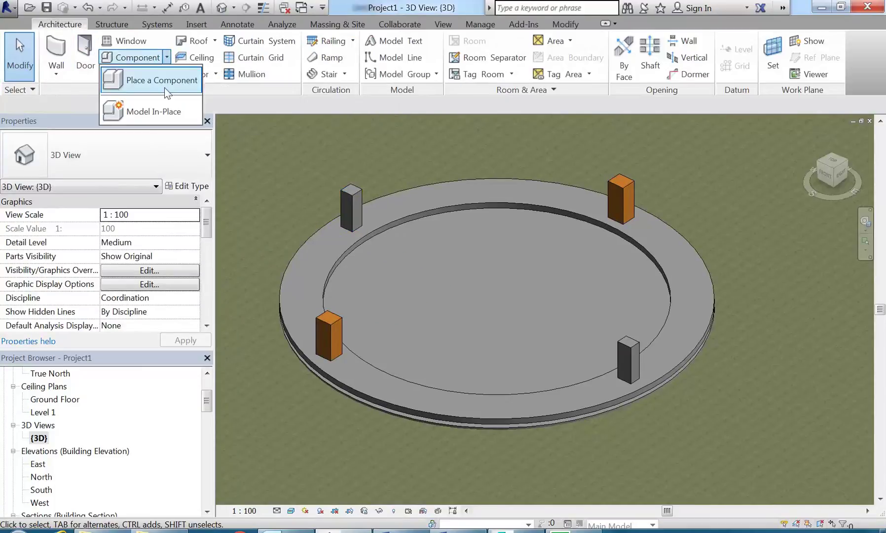
pyautogui.click(153, 113)
pyautogui.click(365, 221)
pyautogui.scroll(-3, 364, 222)
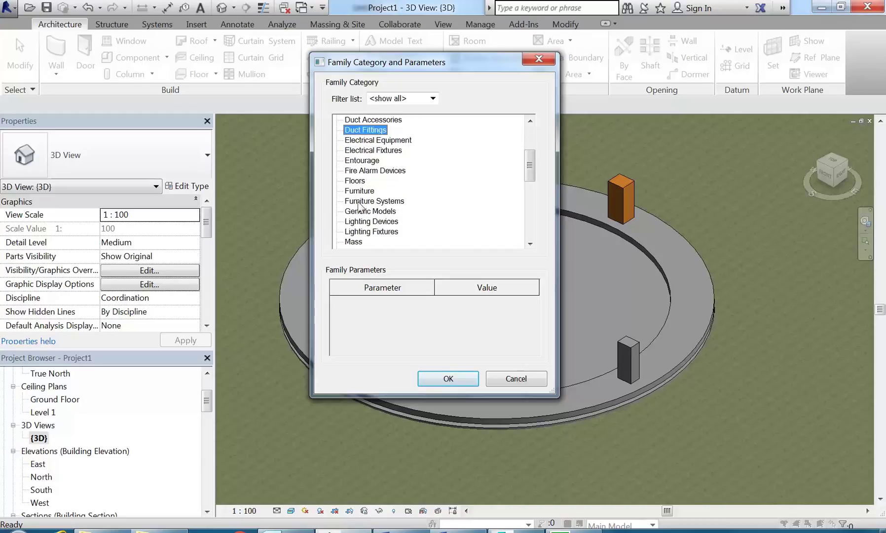
pyautogui.click(358, 204)
pyautogui.click(365, 211)
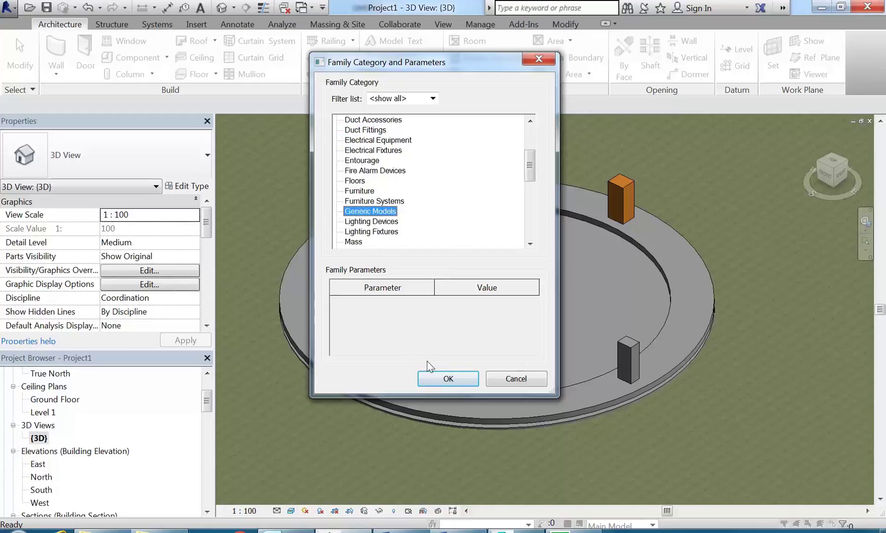
pyautogui.click(435, 380)
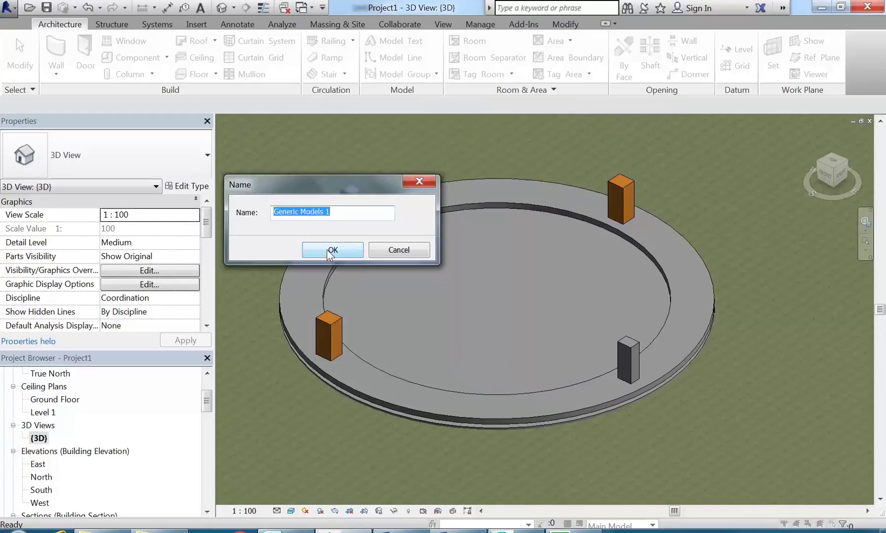
pyautogui.write('Column2')
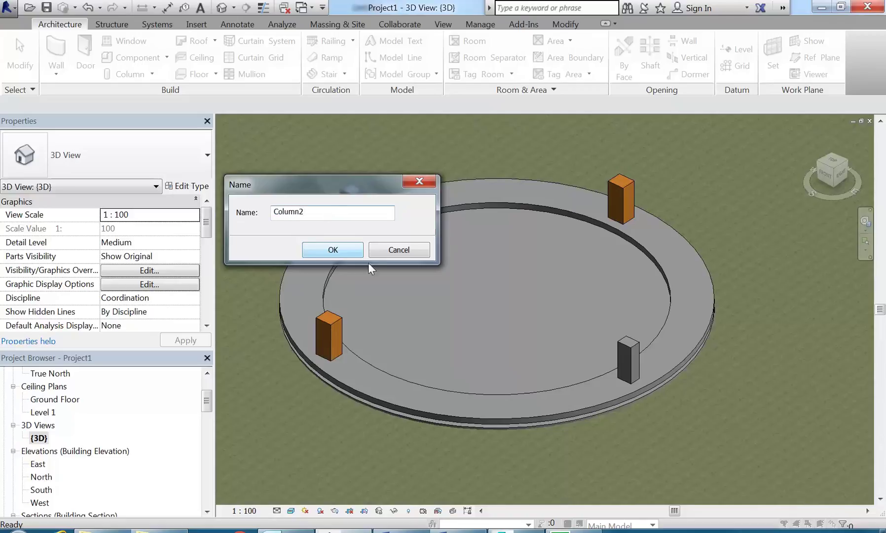
pyautogui.click(336, 245)
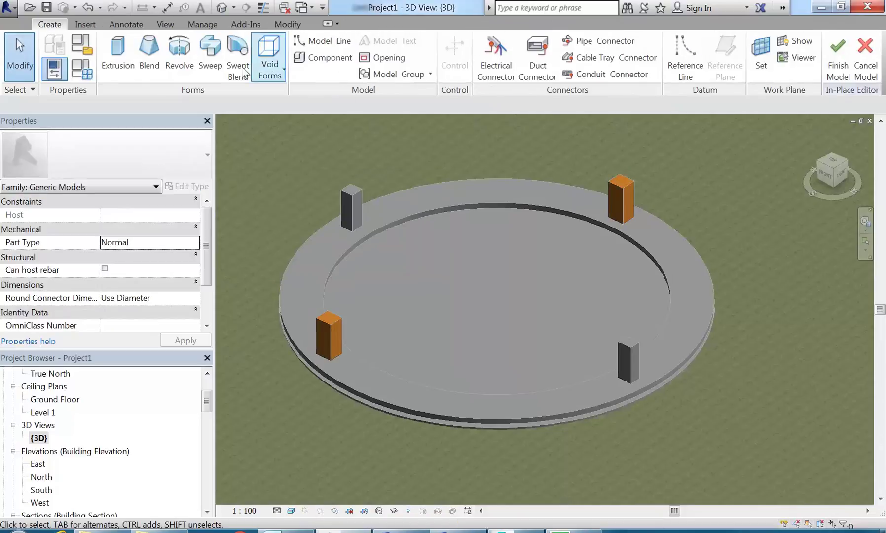
# Extrude a column from a rectangle about 800 by 600 mm on the southeast part of the ring and finish the in-place model
pyautogui.click(105, 53)
pyautogui.click(519, 42)
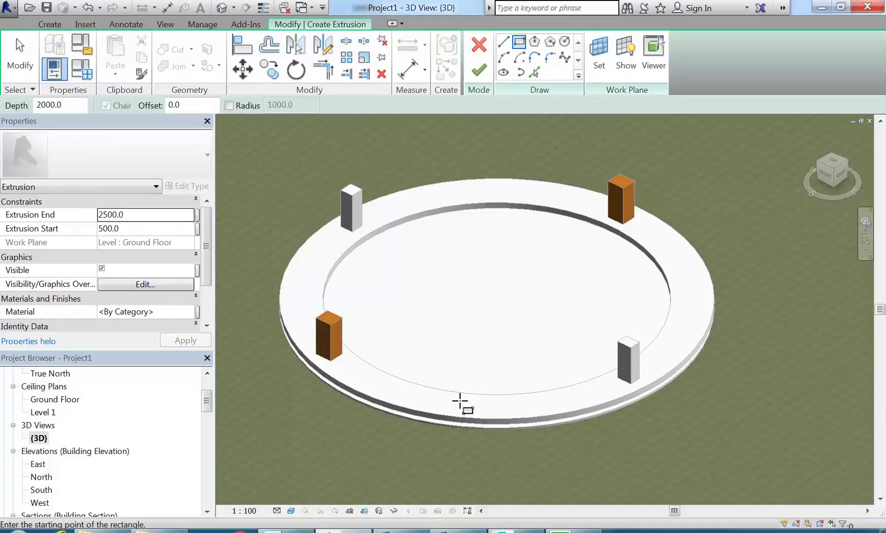
pyautogui.click(460, 402)
pyautogui.click(467, 412)
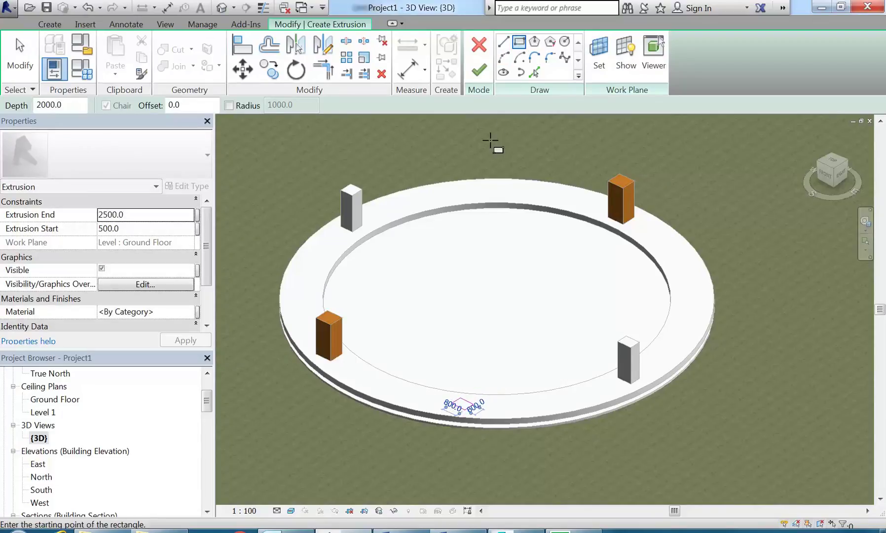
pyautogui.click(479, 70)
pyautogui.moveTo(452, 391); pyautogui.dragTo(436, 413)
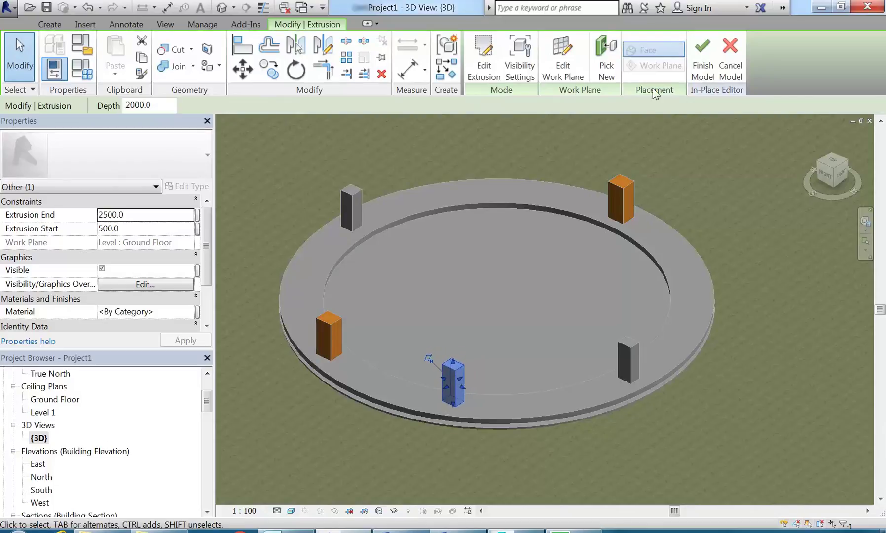
pyautogui.click(702, 65)
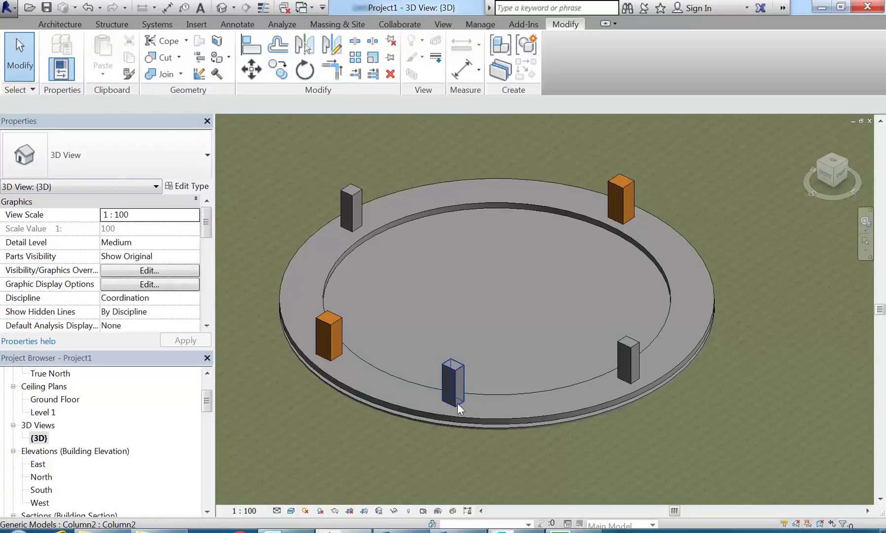
# Copy the southeast Column2 component to the opposite, northwest side of the ring
pyautogui.click(456, 402)
pyautogui.press('c')
pyautogui.press('o')
pyautogui.click(455, 357)
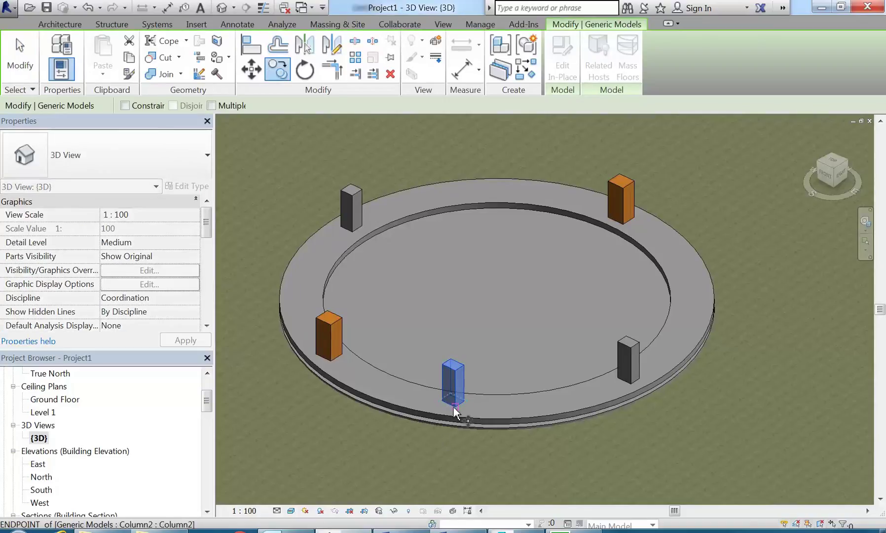
pyautogui.click(511, 192)
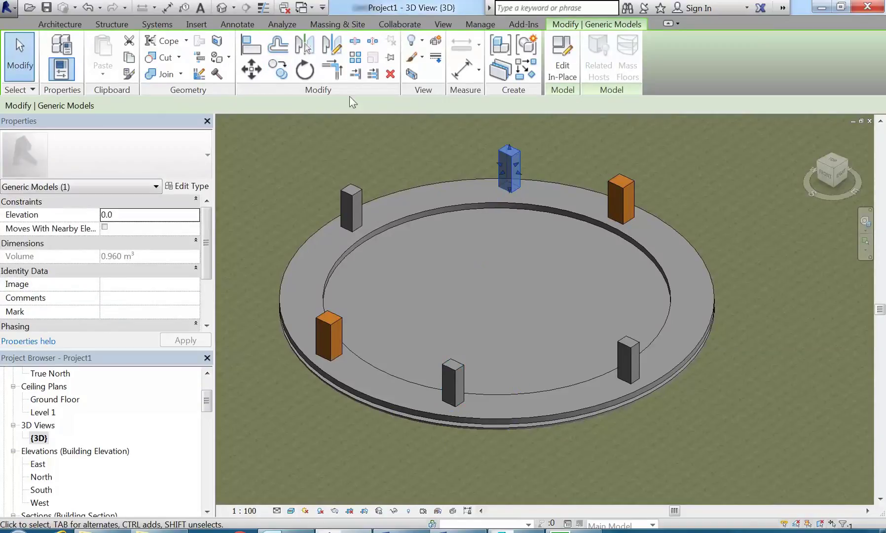
pyautogui.press('Escape')
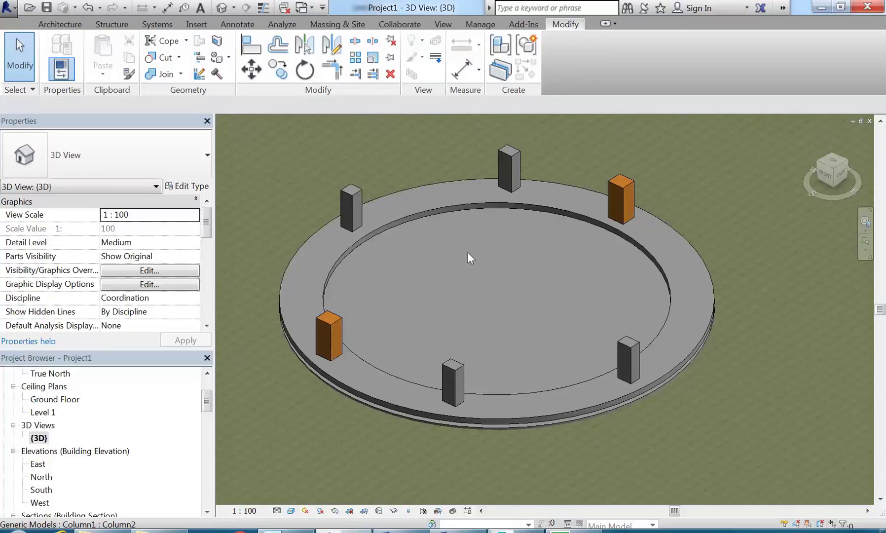
# Copy the northwest column to the southwest part of the ring, between the west and south columns
pyautogui.click(500, 162)
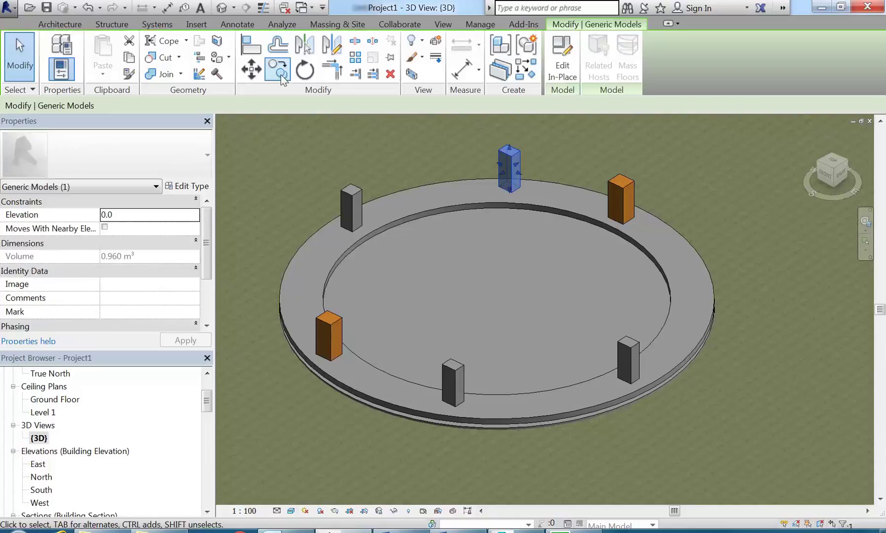
pyautogui.click(277, 69)
pyautogui.click(508, 195)
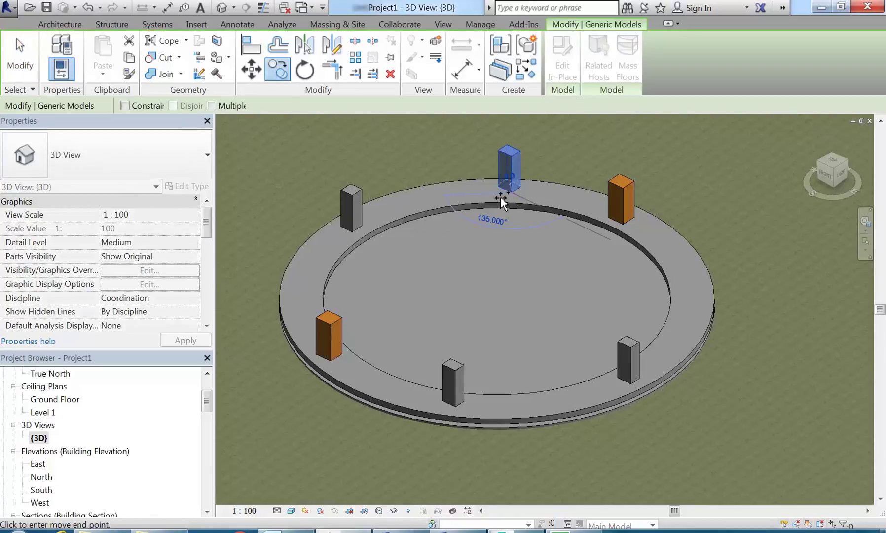
pyautogui.click(324, 274)
pyautogui.press('r')
pyautogui.press('o')
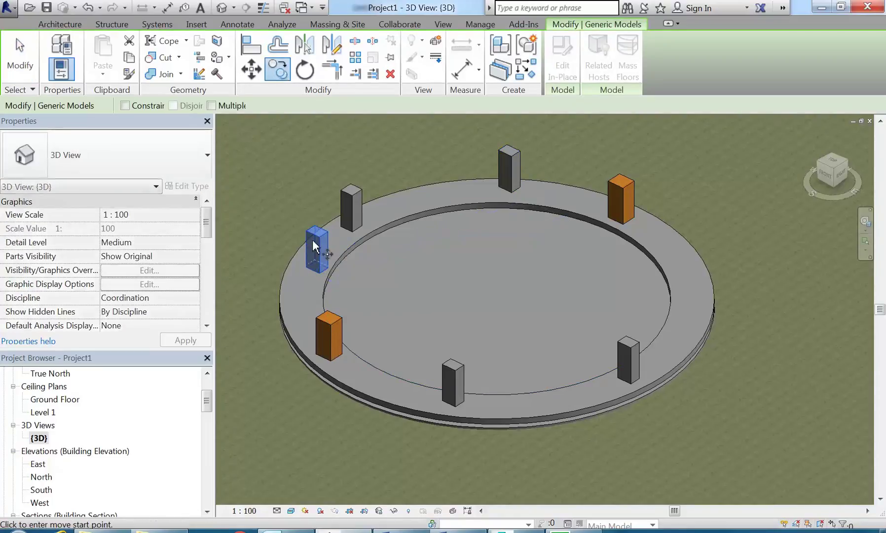
# Copy the southwest column to the northeast side of the ring and shift the copy slightly outward onto the ring
pyautogui.click(318, 271)
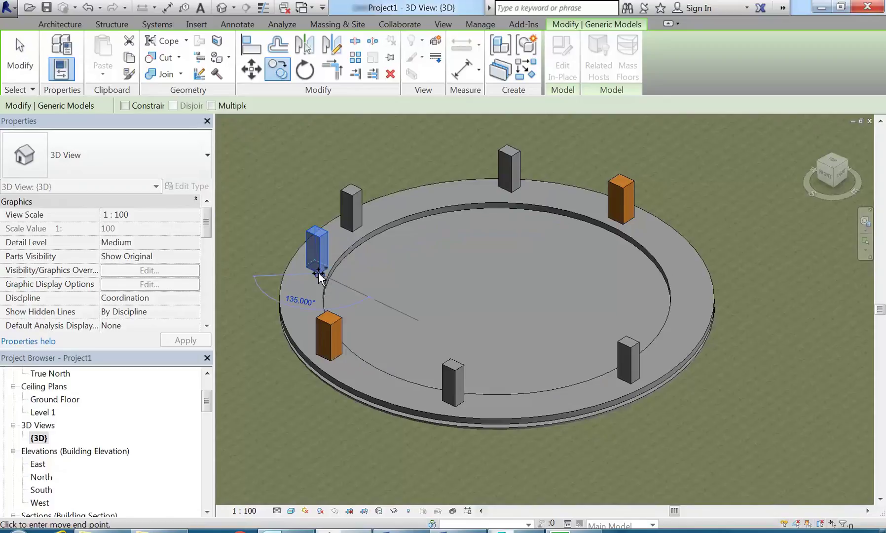
pyautogui.click(677, 310)
pyautogui.press('Escape')
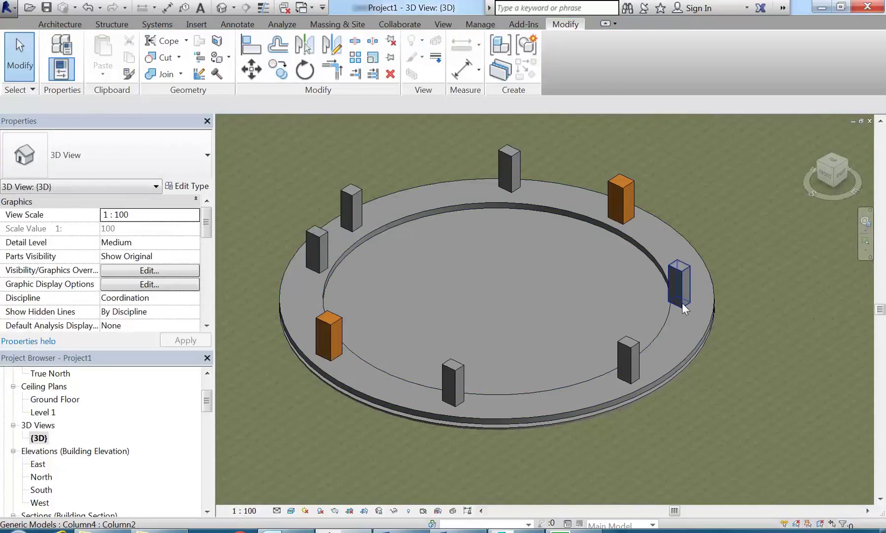
pyautogui.moveTo(681, 302); pyautogui.dragTo(693, 300)
pyautogui.click(609, 296)
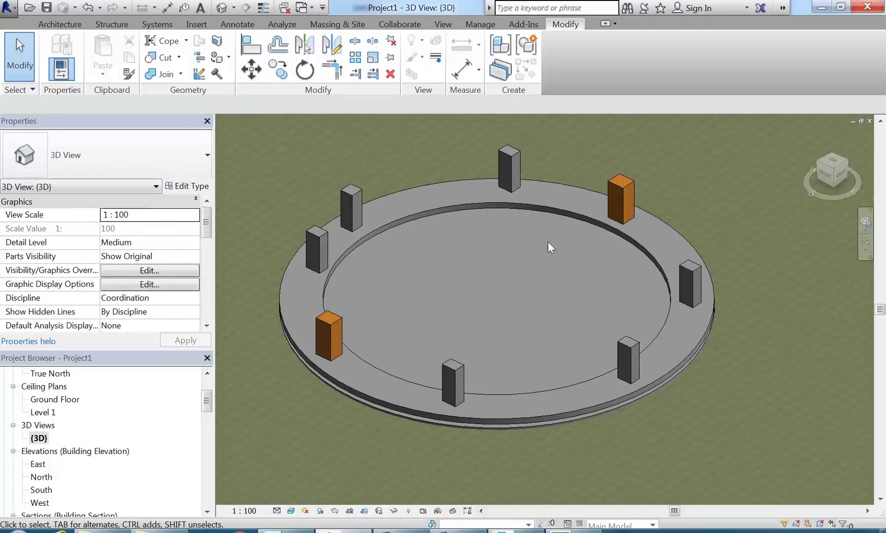
# Edit the original four-column component in place, assign Roofing, Tile to all four columns, and finish the model
pyautogui.click(611, 209)
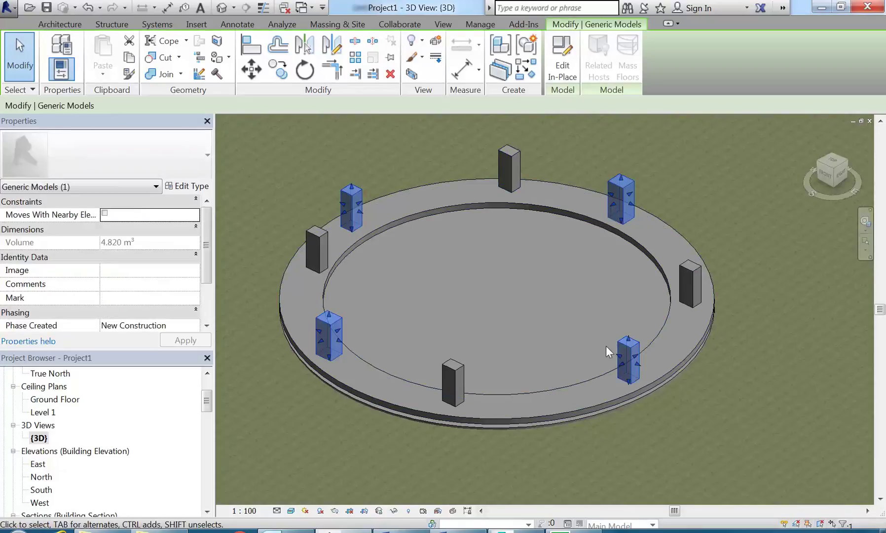
pyautogui.click(560, 54)
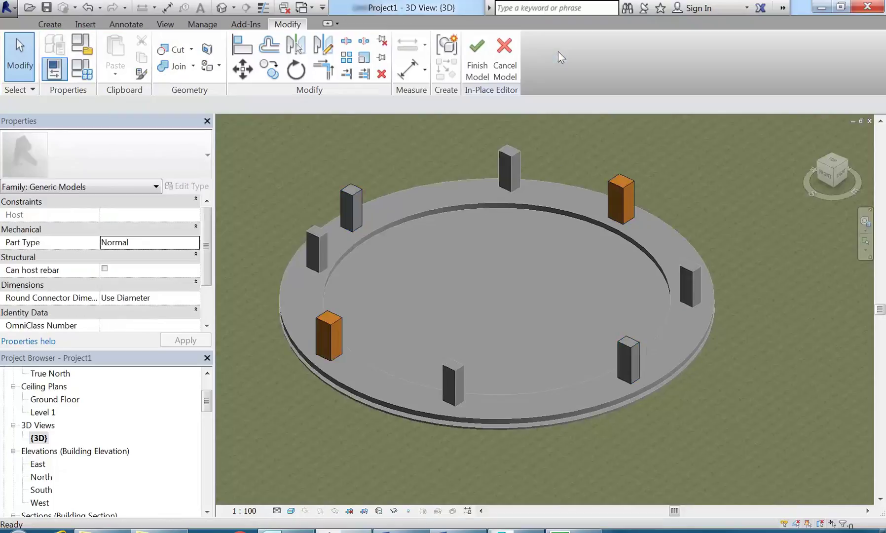
pyautogui.moveTo(265, 123); pyautogui.dragTo(695, 436)
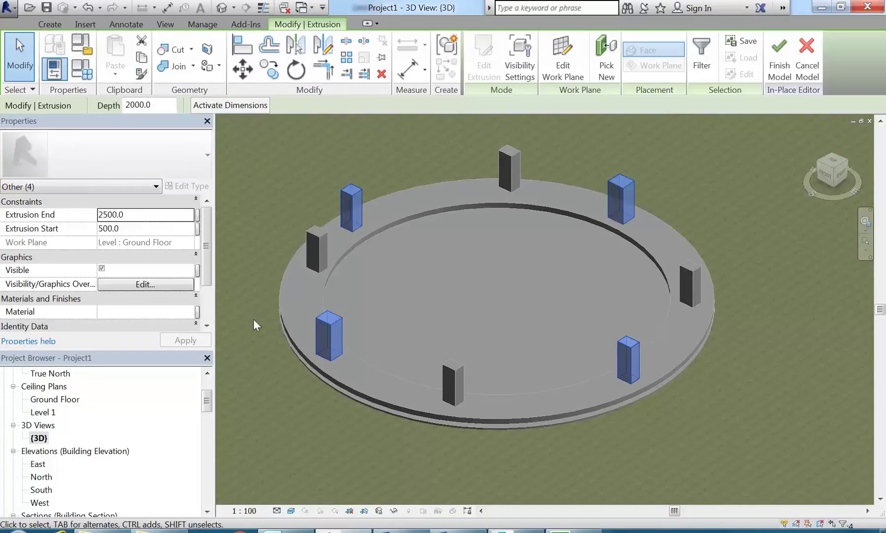
pyautogui.click(191, 312)
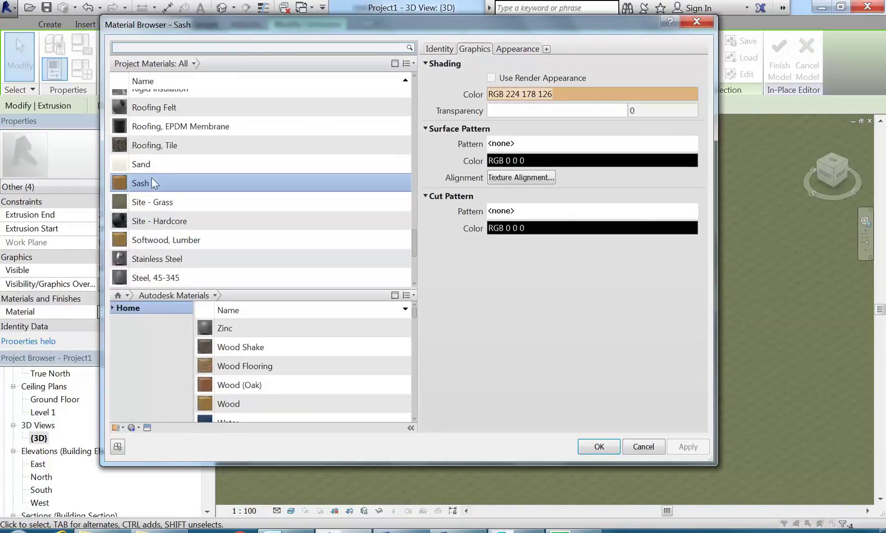
pyautogui.click(149, 146)
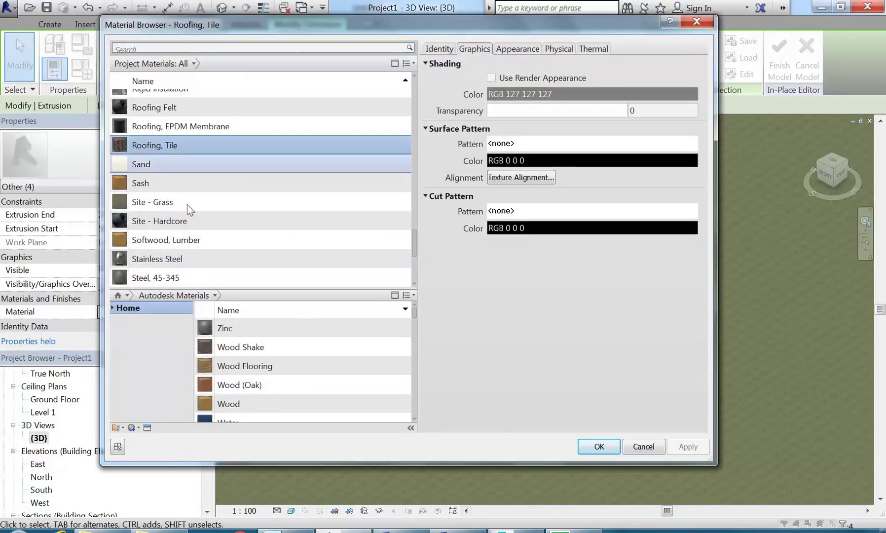
pyautogui.click(592, 450)
pyautogui.press('Escape')
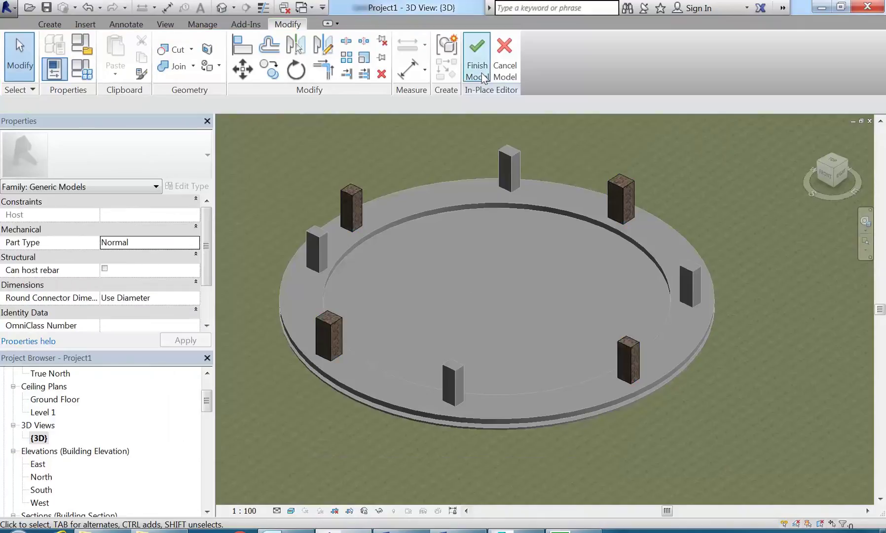
pyautogui.click(488, 79)
pyautogui.click(509, 191)
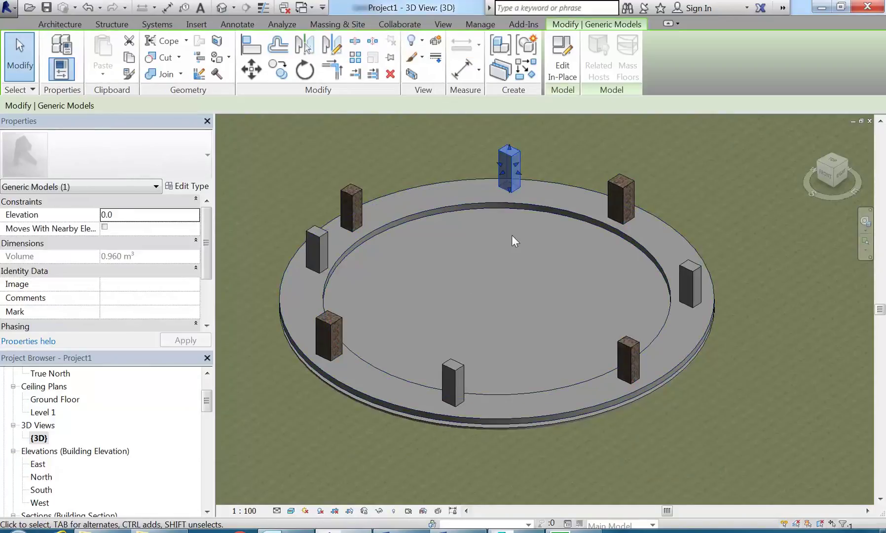
pyautogui.keyDown('ctrl'); pyautogui.click(690, 307); pyautogui.keyUp('ctrl')
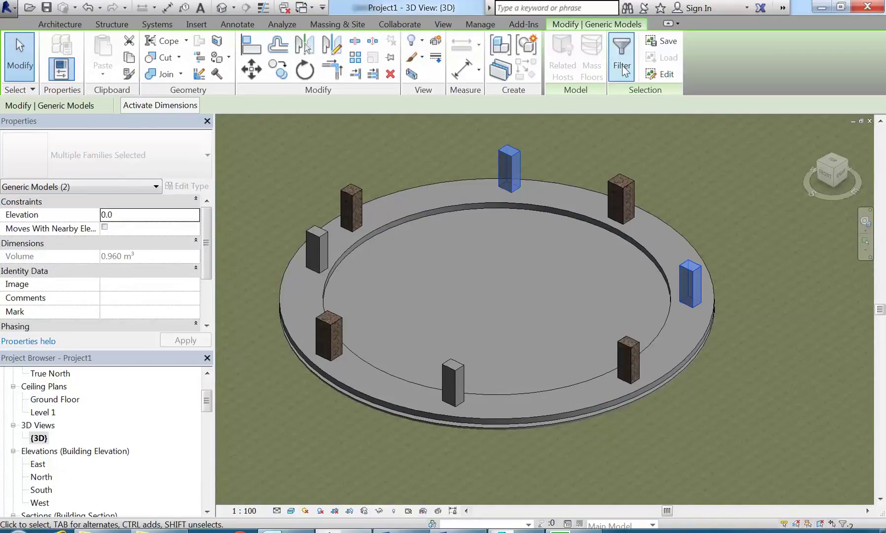
pyautogui.click(525, 264)
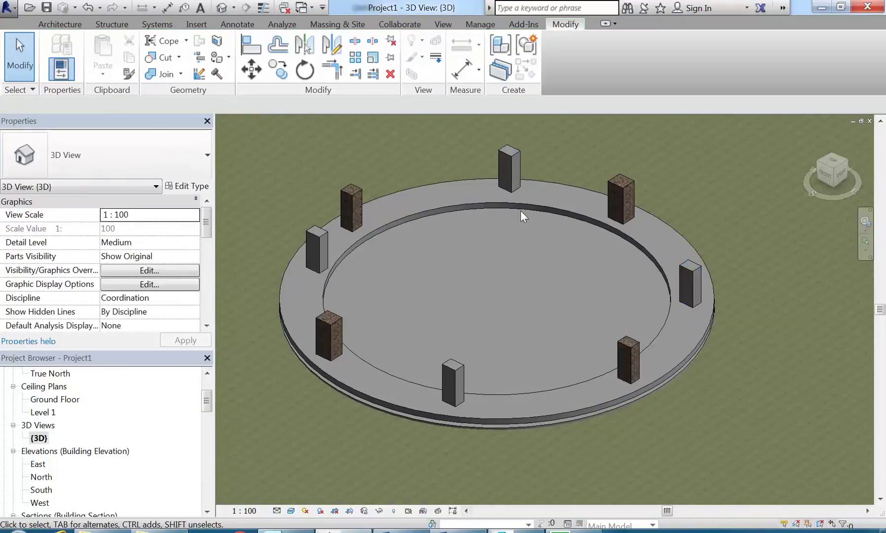
# Edit the northwest column in place, assign it the Roofing, EPDM Membrane material, and finish the model
pyautogui.click(508, 189)
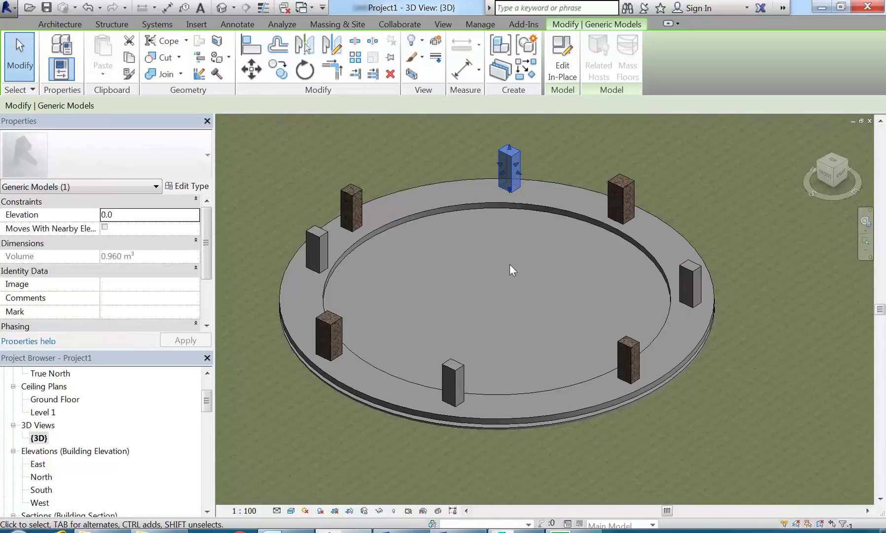
pyautogui.click(562, 55)
pyautogui.click(510, 193)
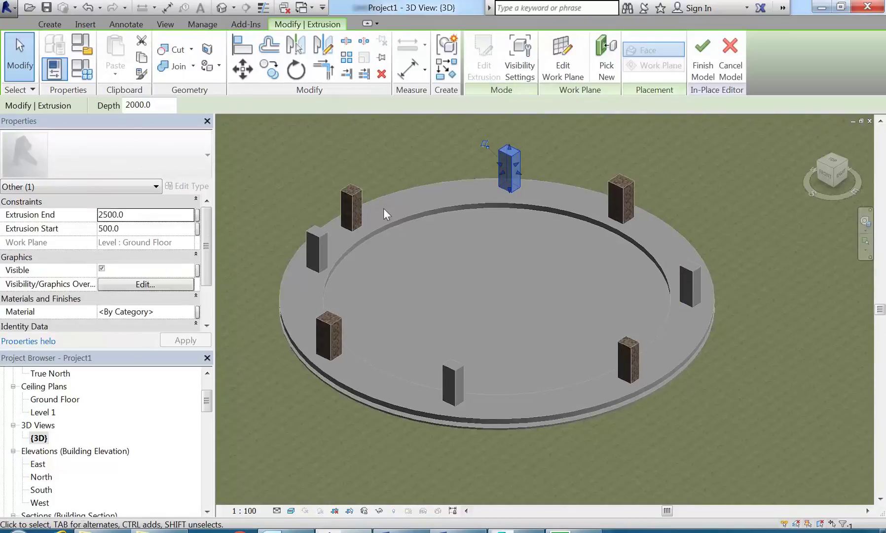
pyautogui.click(187, 314)
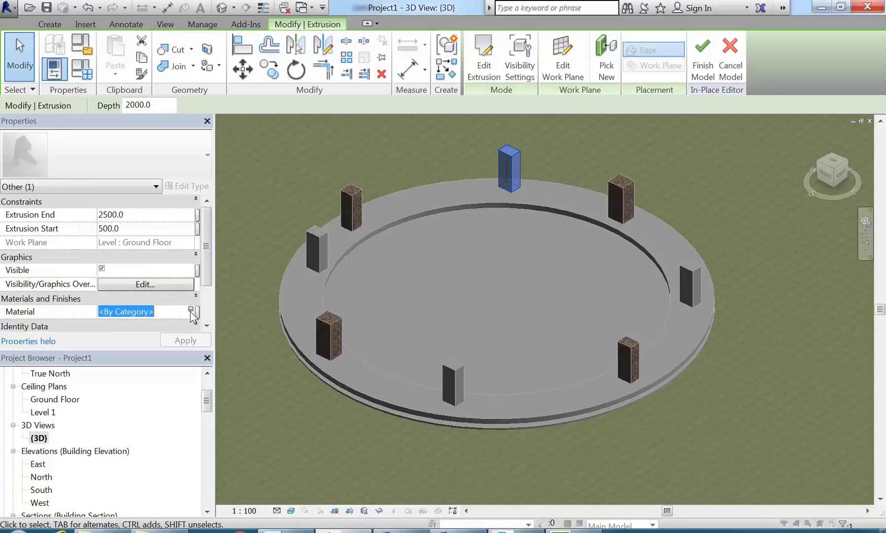
pyautogui.click(191, 310)
pyautogui.click(181, 164)
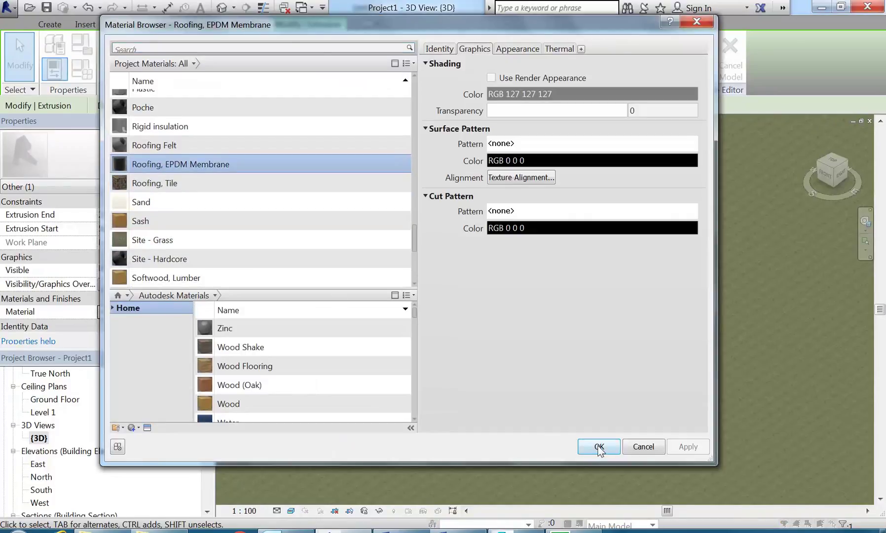
pyautogui.click(598, 446)
pyautogui.press('Escape')
pyautogui.click(476, 49)
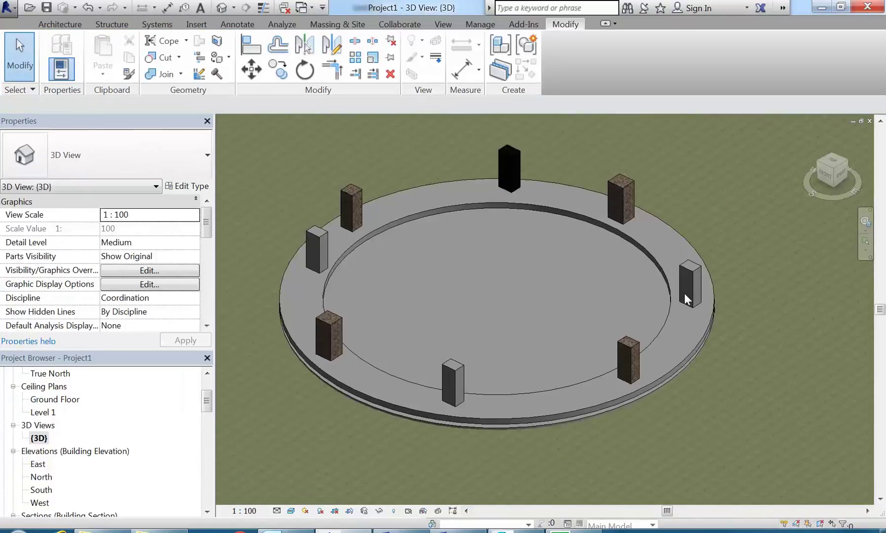
# Edit the northeast column in place, assign it the Roofing, EPDM Membrane material, and finish the model
pyautogui.click(681, 292)
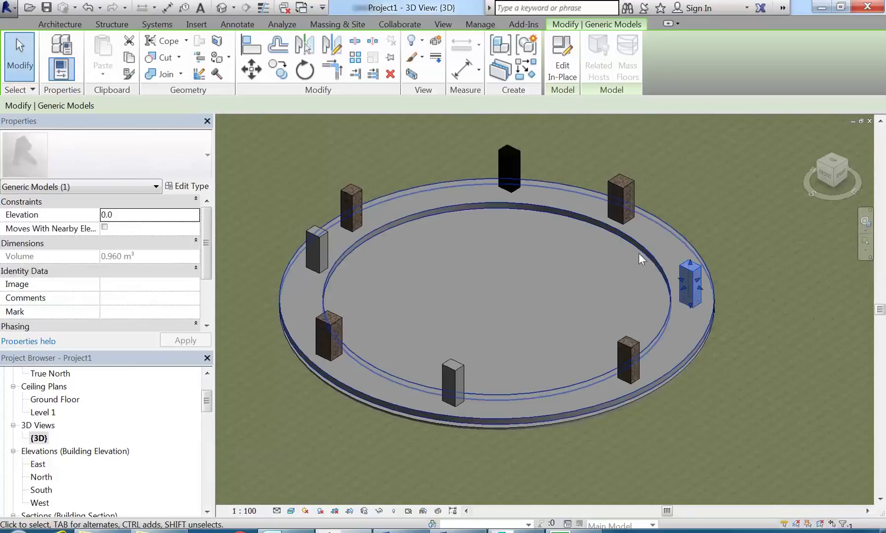
pyautogui.click(567, 62)
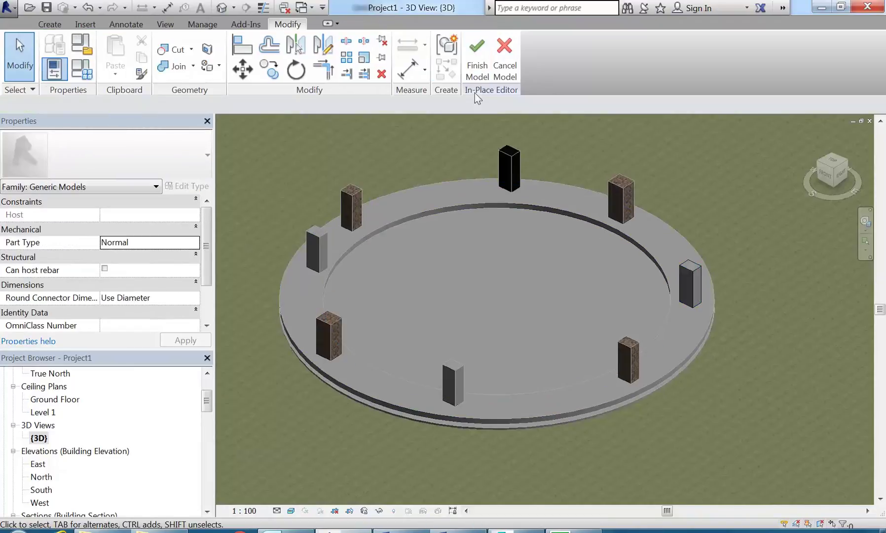
pyautogui.click(682, 298)
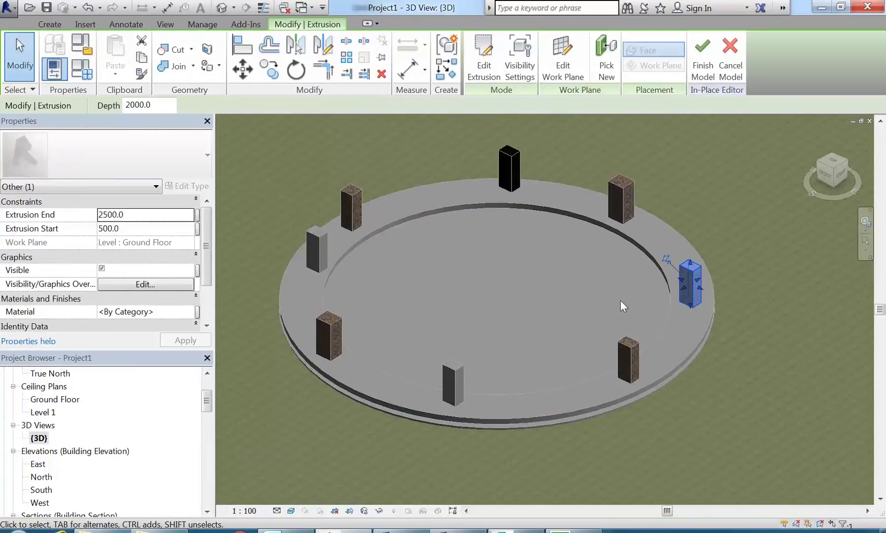
pyautogui.click(189, 313)
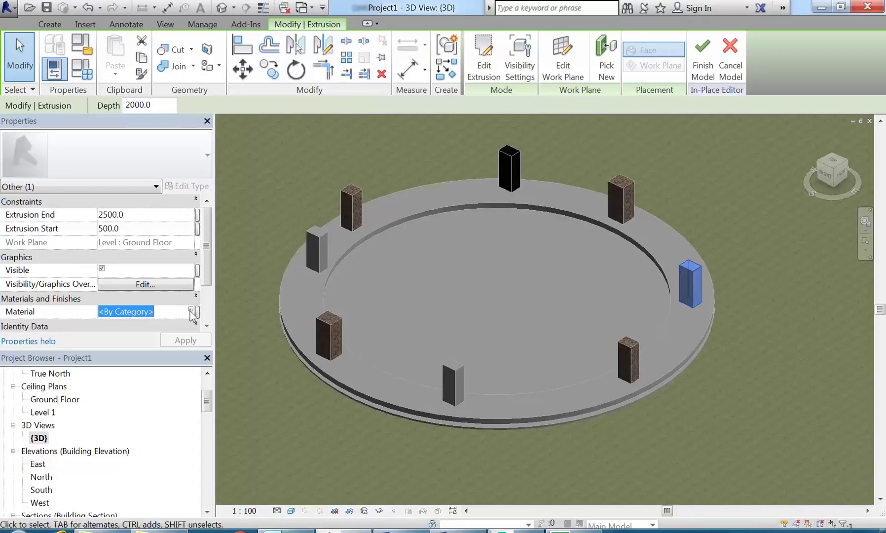
pyautogui.click(191, 310)
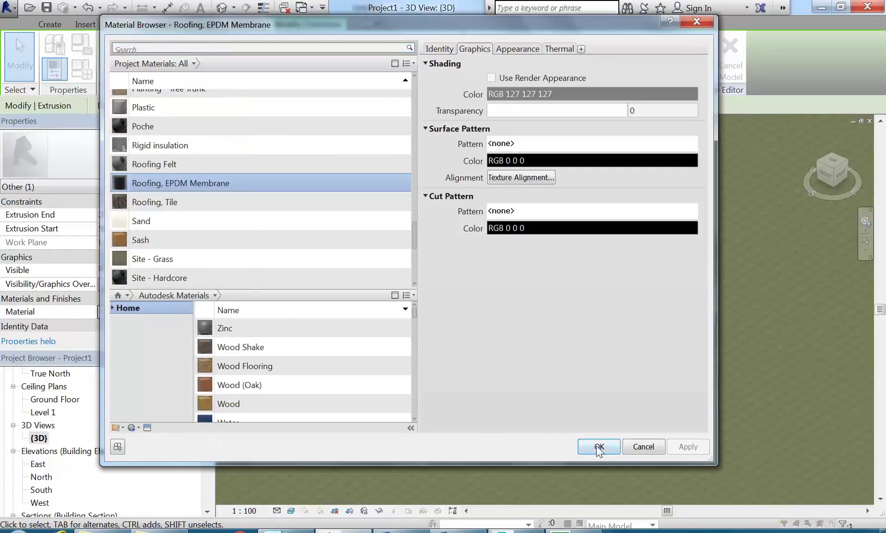
pyautogui.click(598, 446)
pyautogui.click(474, 54)
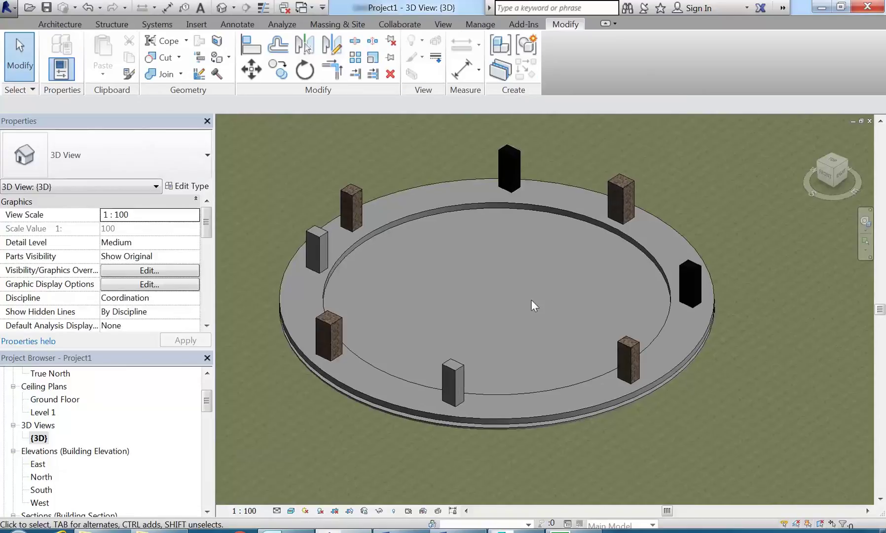
pyautogui.click(631, 368)
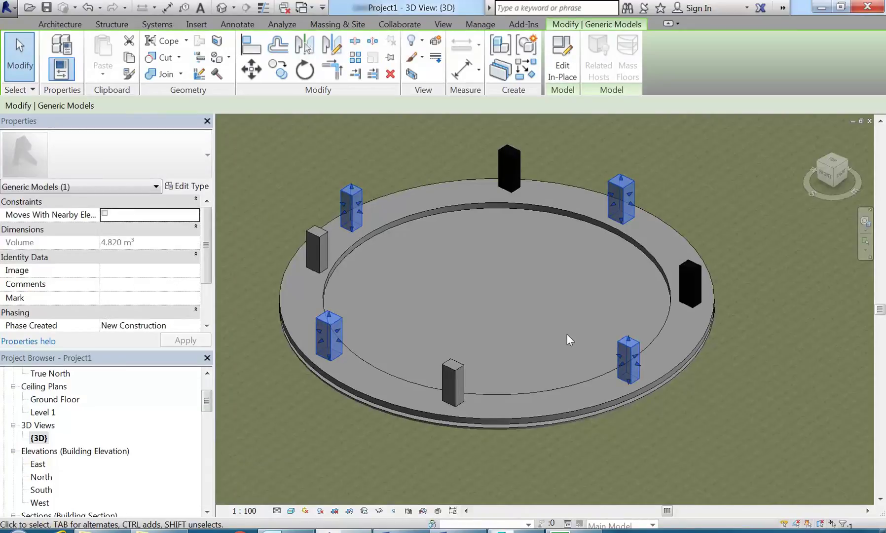
pyautogui.press('Escape')
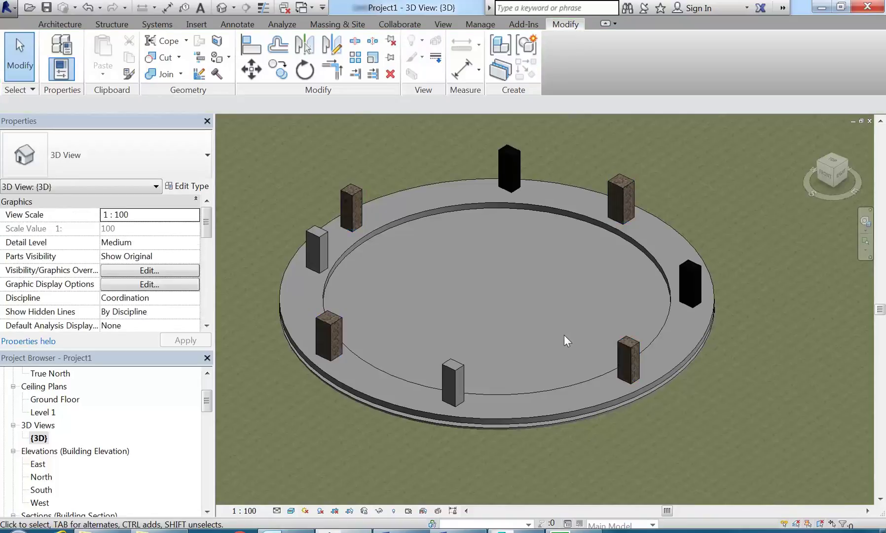
# Start a new family and show the available family templates as a list in a widened template dialog
pyautogui.click(7, 7)
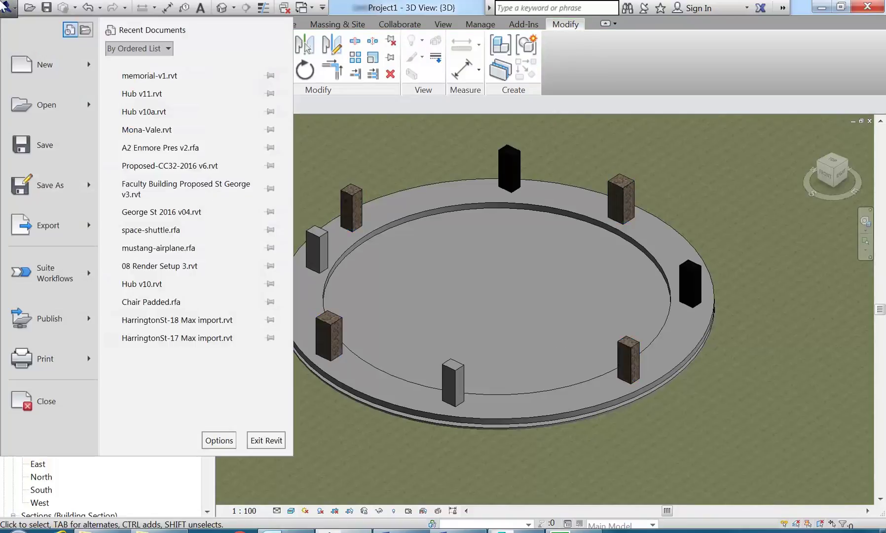
pyautogui.moveTo(90, 60)
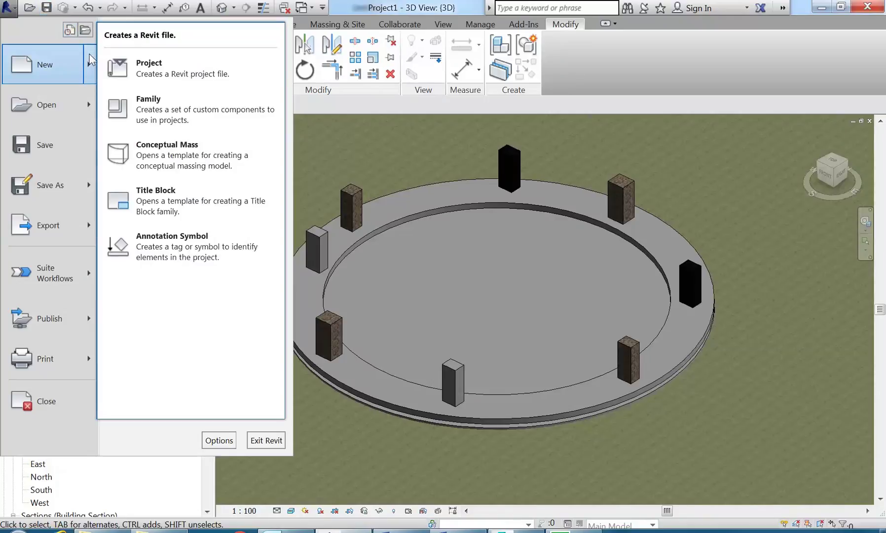
pyautogui.click(163, 113)
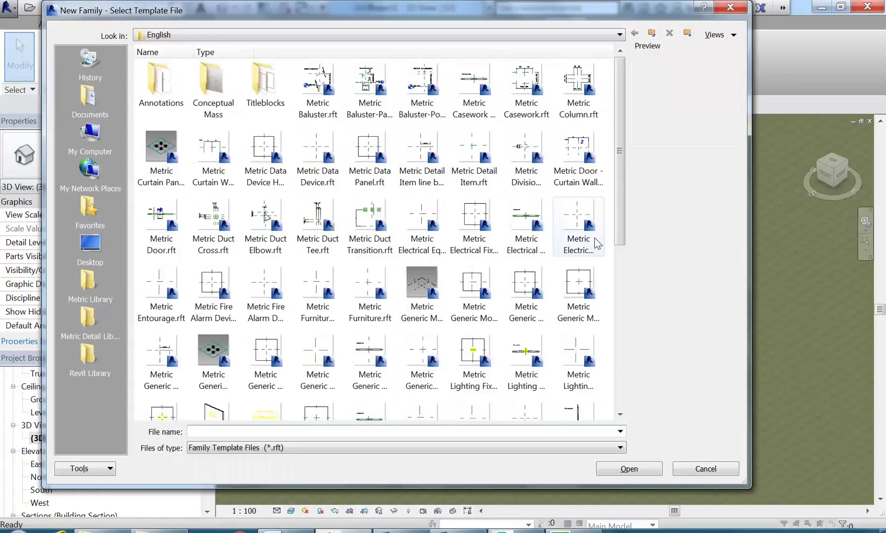
pyautogui.moveTo(618, 163)
pyautogui.mouseDown()
pyautogui.moveTo(607, 362)
pyautogui.moveTo(613, 115)
pyautogui.mouseUp()
pyautogui.click(604, 223)
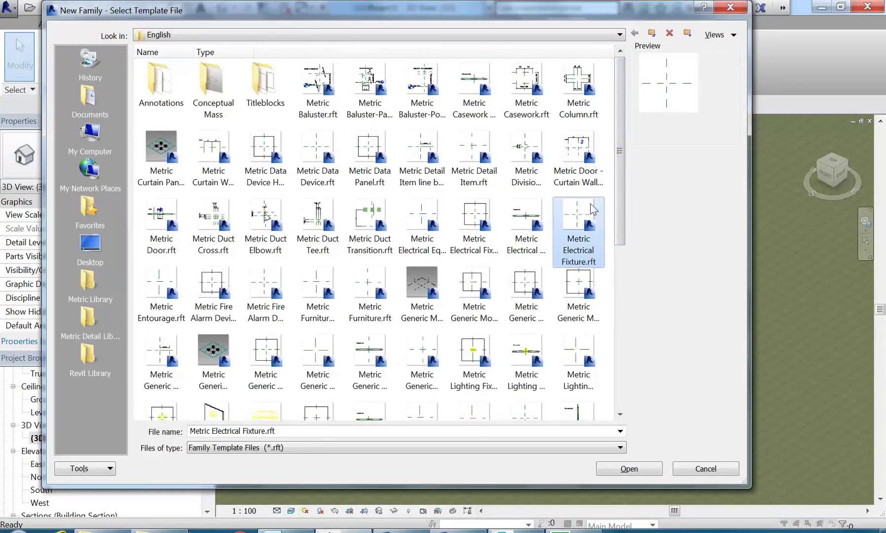
pyautogui.click(551, 192)
pyautogui.click(719, 35)
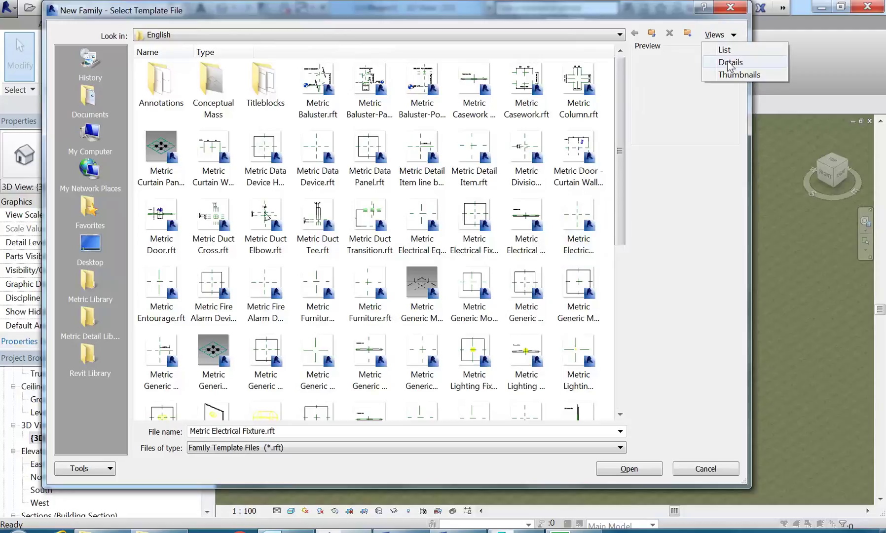
pyautogui.click(725, 50)
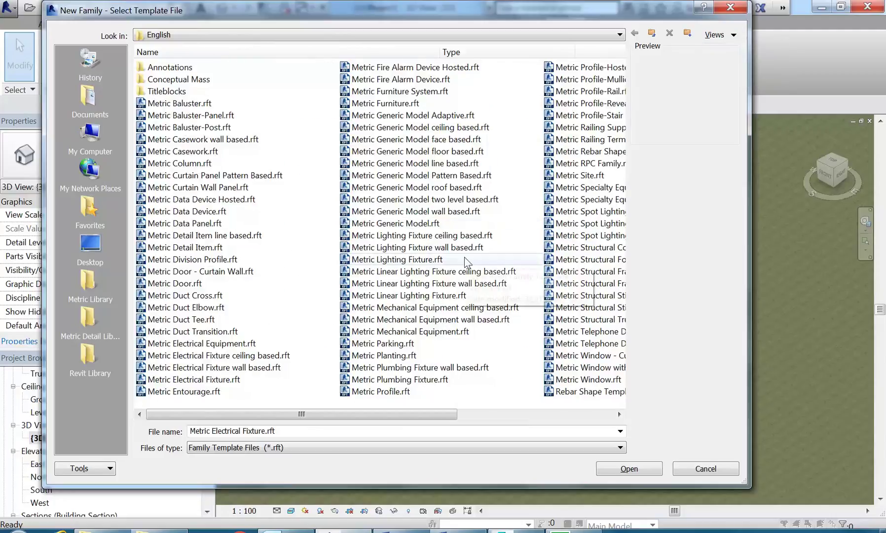
pyautogui.moveTo(750, 309); pyautogui.dragTo(822, 309)
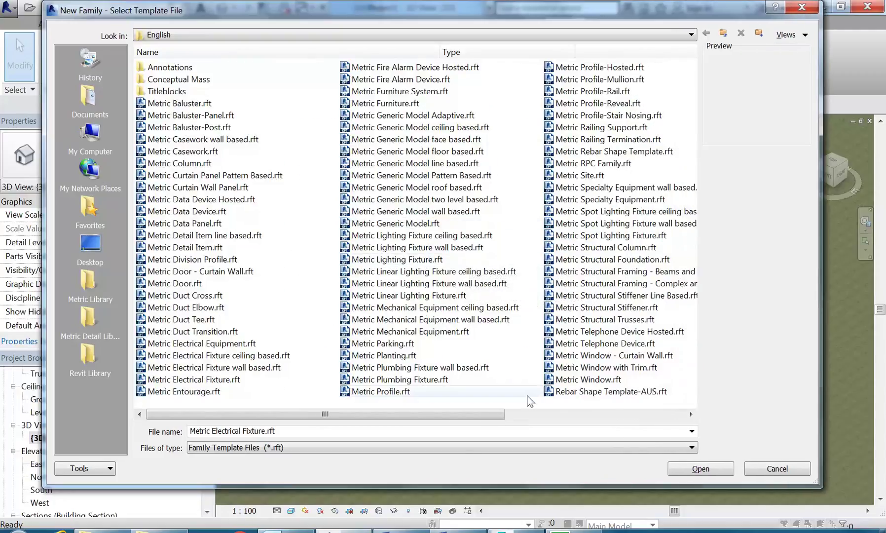
pyautogui.moveTo(458, 414)
pyautogui.mouseDown()
pyautogui.moveTo(614, 416)
pyautogui.moveTo(458, 415)
pyautogui.mouseUp()
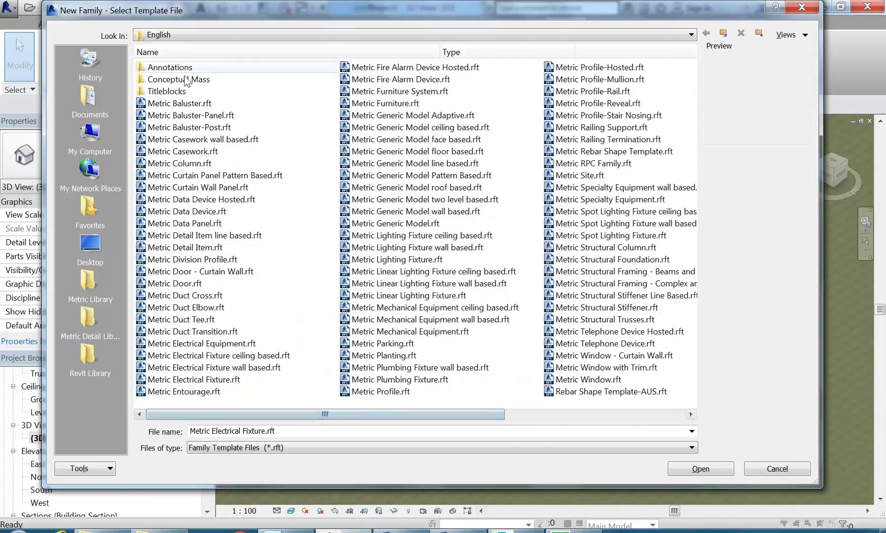
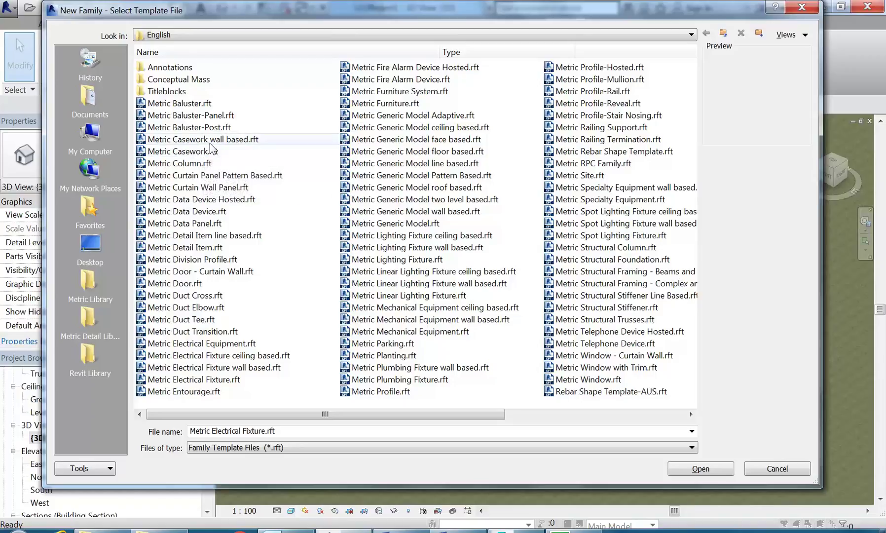
# Preview the furniture, generic model, column, door and casework family templates
pyautogui.click(377, 103)
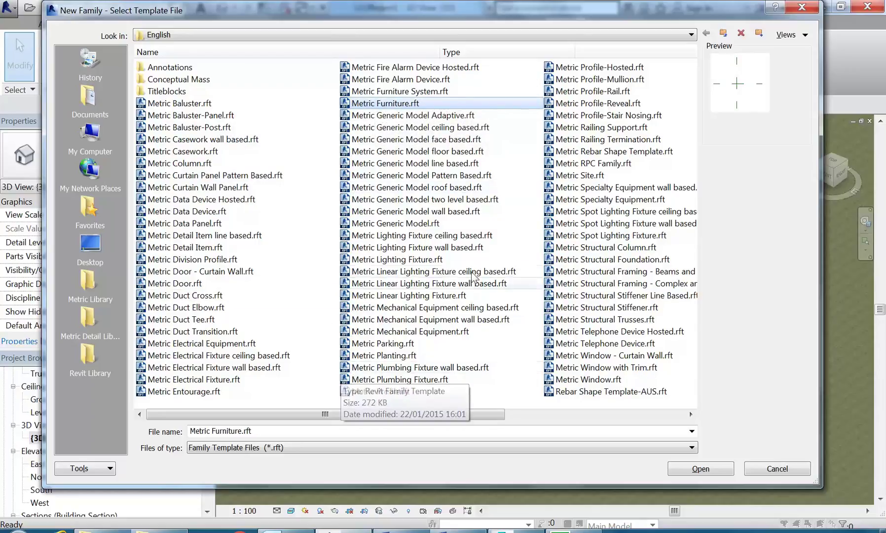
pyautogui.click(371, 227)
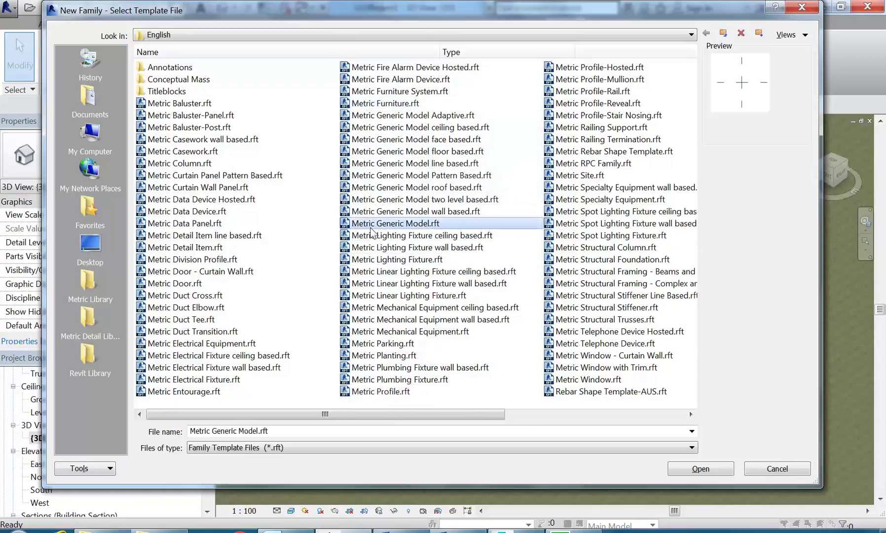
pyautogui.click(181, 166)
pyautogui.click(180, 285)
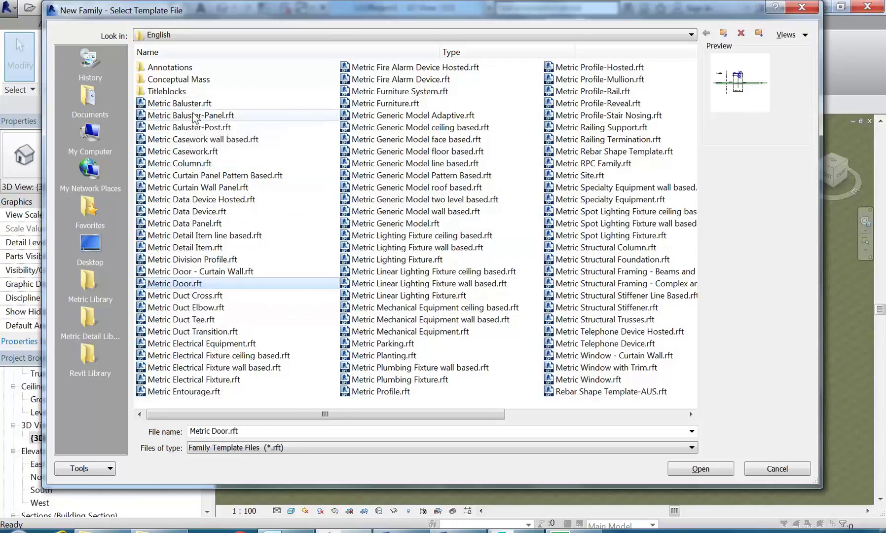
pyautogui.moveTo(443, 414)
pyautogui.mouseDown()
pyautogui.moveTo(675, 425)
pyautogui.moveTo(441, 417)
pyautogui.mouseUp()
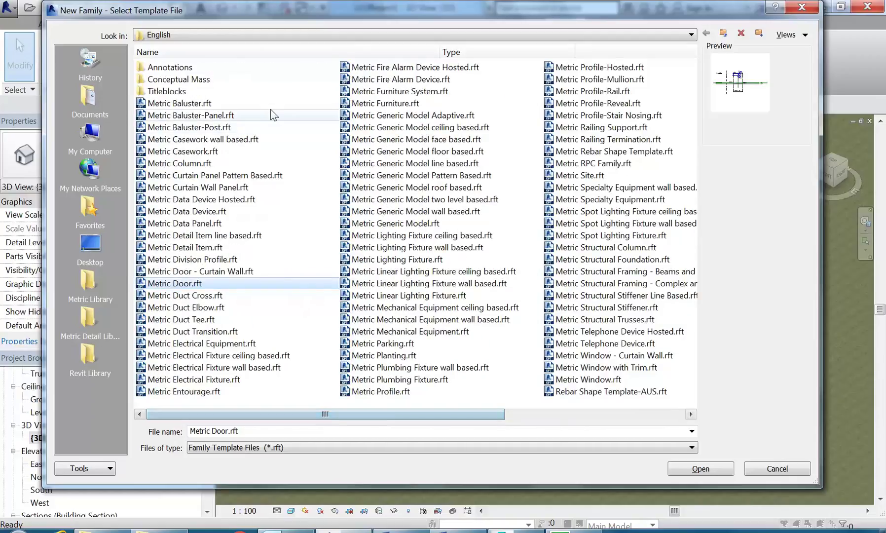
pyautogui.click(393, 225)
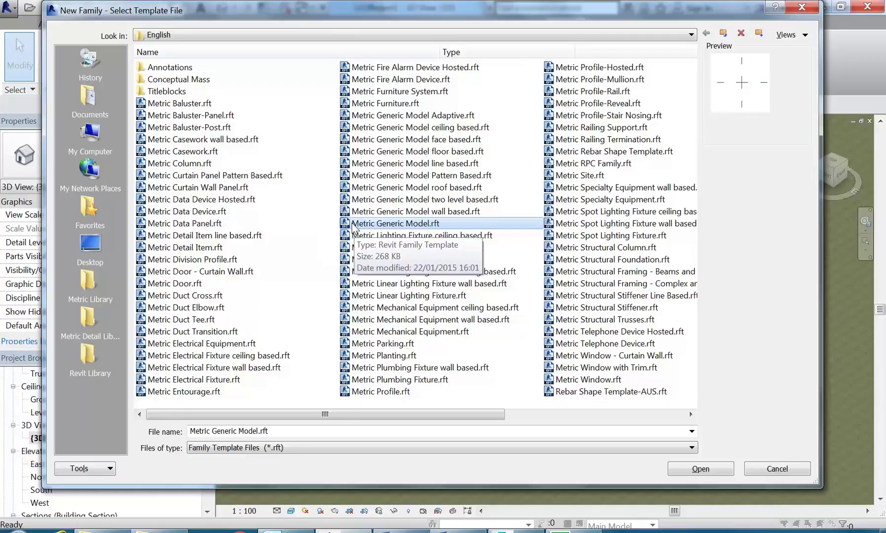
pyautogui.click(163, 155)
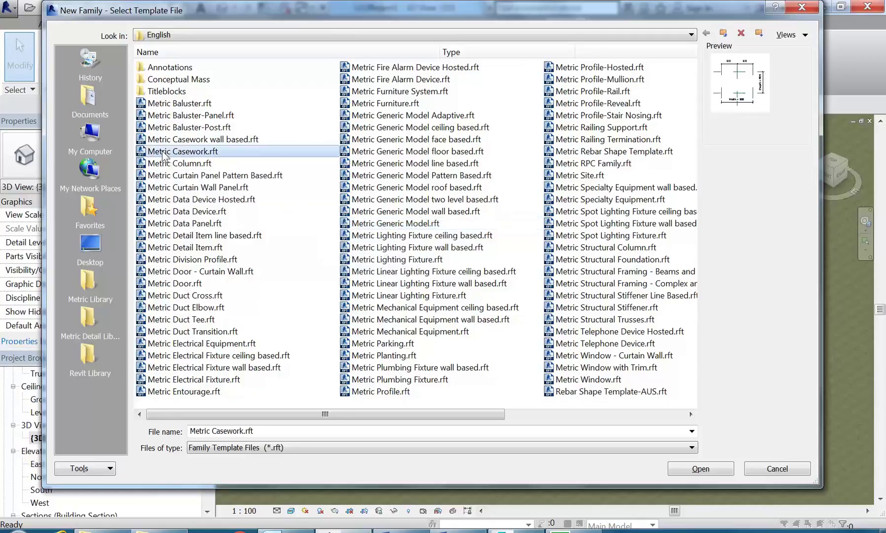
pyautogui.click(387, 104)
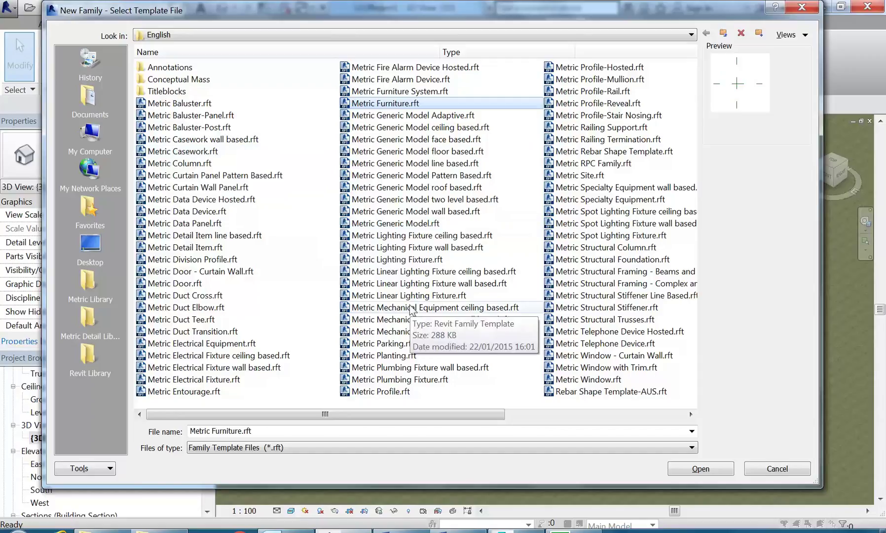
# Create the new family from the Metric Generic Model.rft template
pyautogui.click(390, 223)
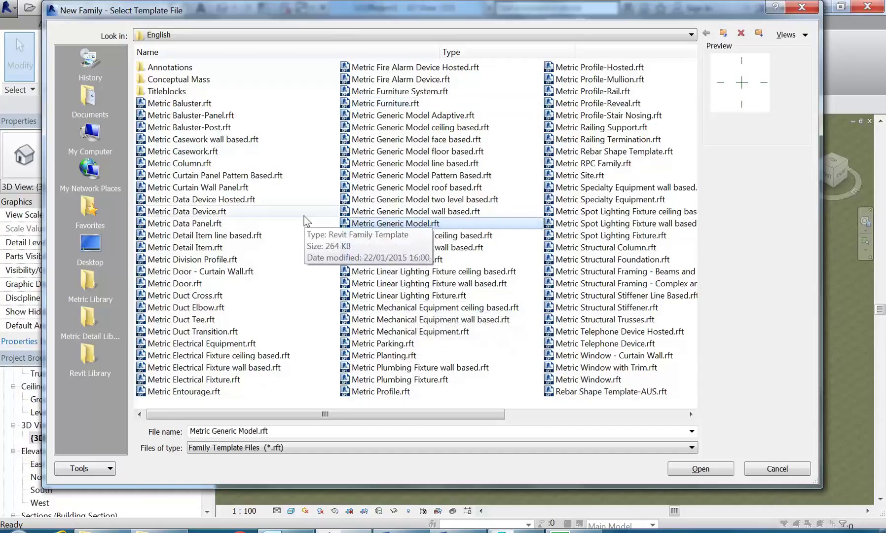
pyautogui.doubleClick(342, 224)
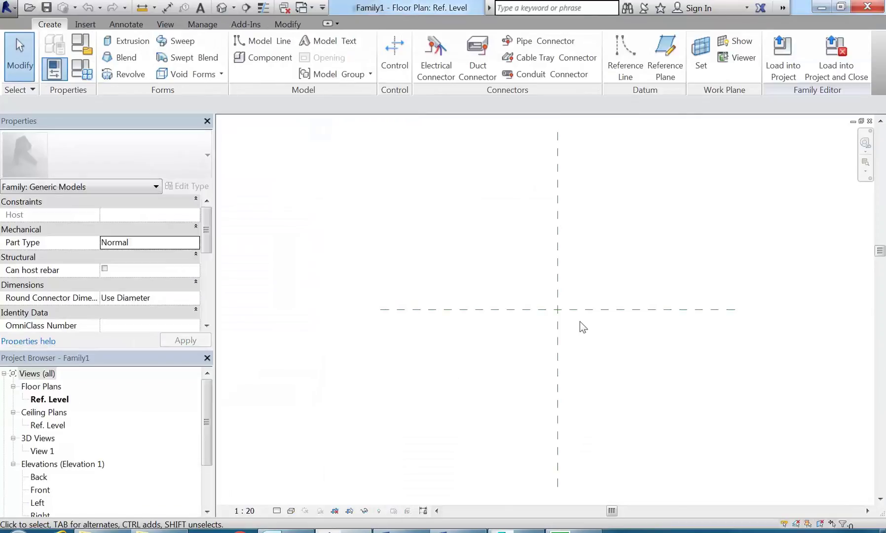
# Create an extrusion from a 240 by 240 mm square sketched around the intersection of the two reference planes
pyautogui.moveTo(579, 321); pyautogui.dragTo(507, 324, button='middle')
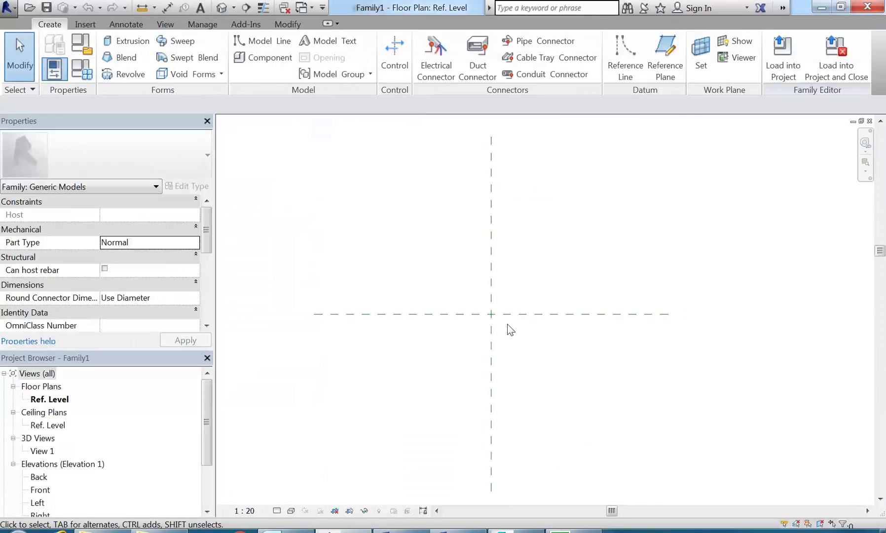
pyautogui.click(122, 41)
pyautogui.click(519, 44)
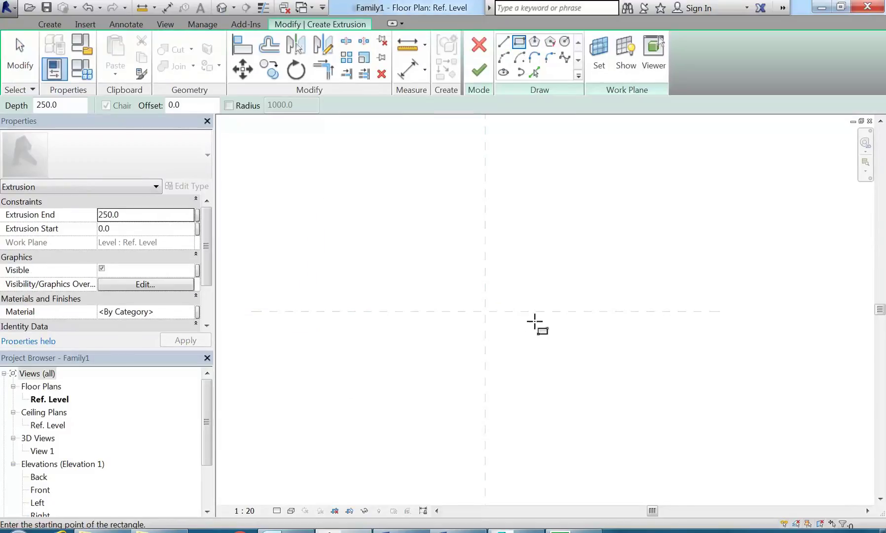
pyautogui.click(501, 281)
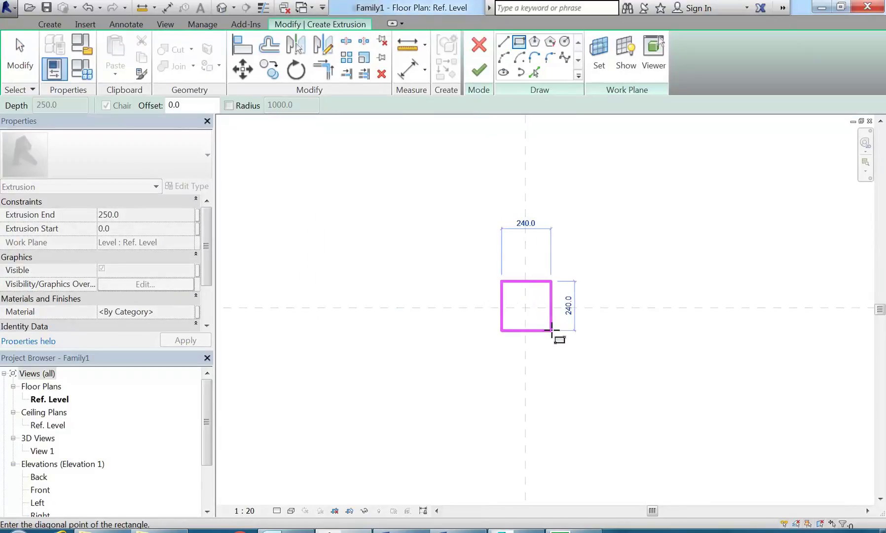
pyautogui.click(551, 330)
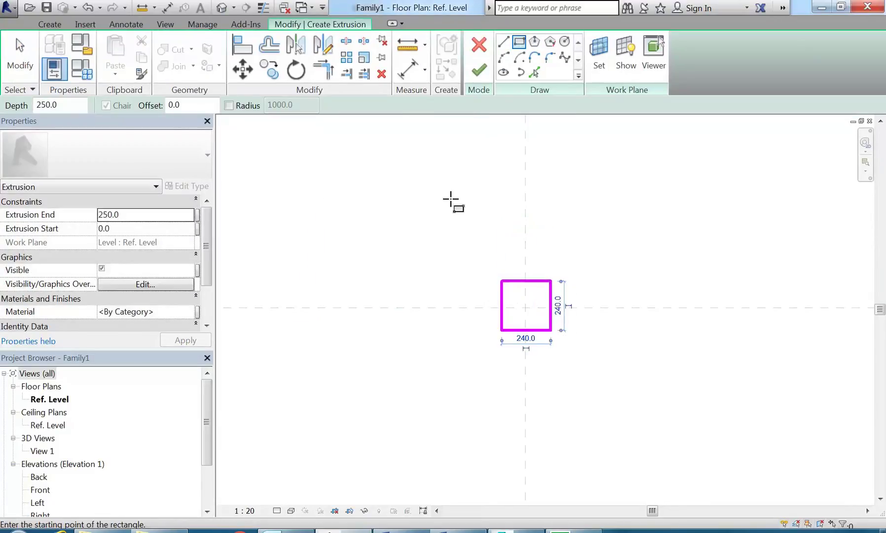
pyautogui.click(479, 72)
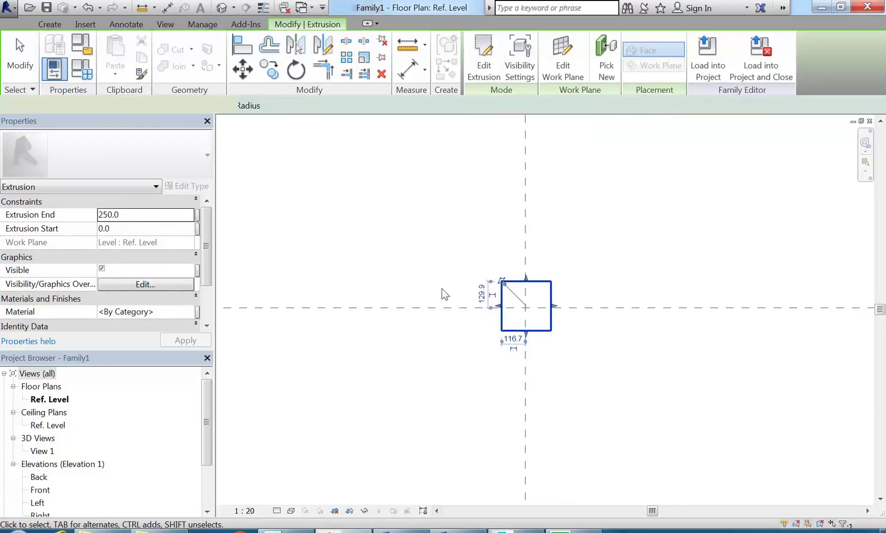
# Set the square extrusion's end to 2000 mm and deselect it
pyautogui.click(147, 213)
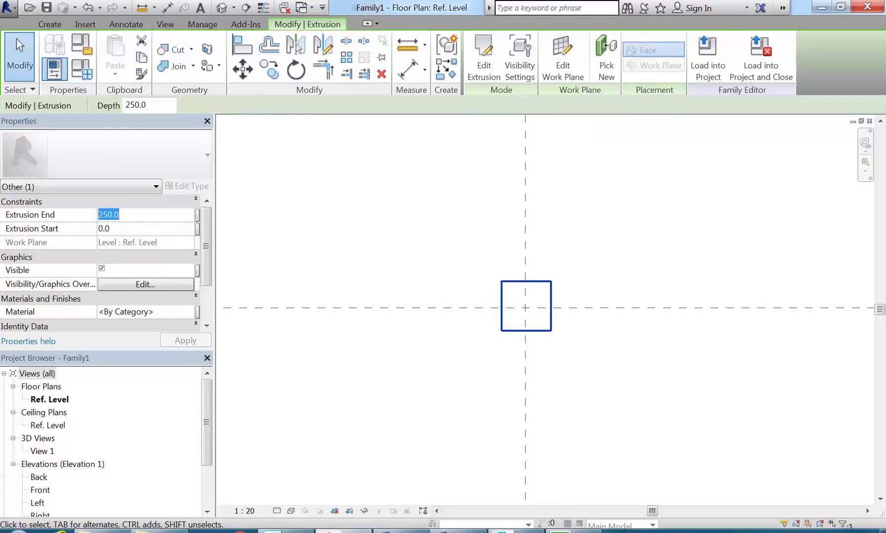
pyautogui.write('2000')
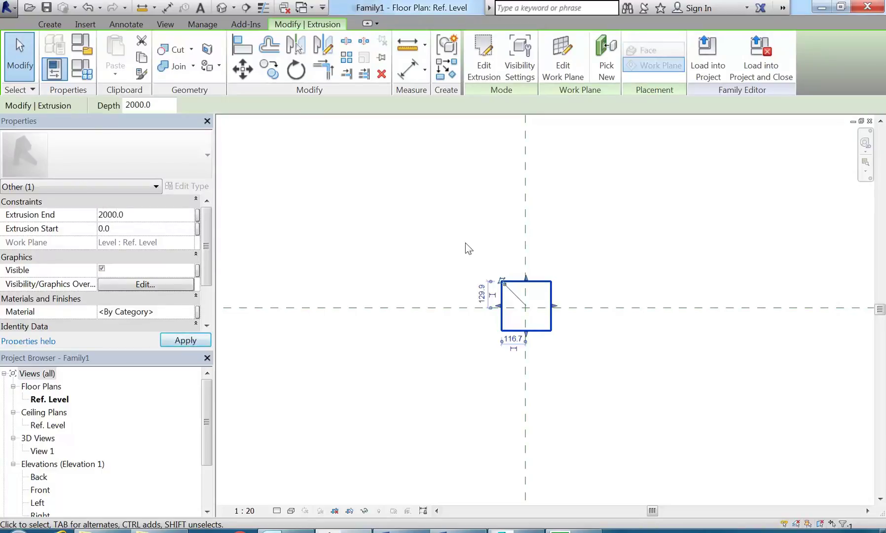
pyautogui.click(441, 229)
pyautogui.scroll(-2, 441, 245)
# Save the new family in the memorial space folder under the name Column
pyautogui.click(4, 7)
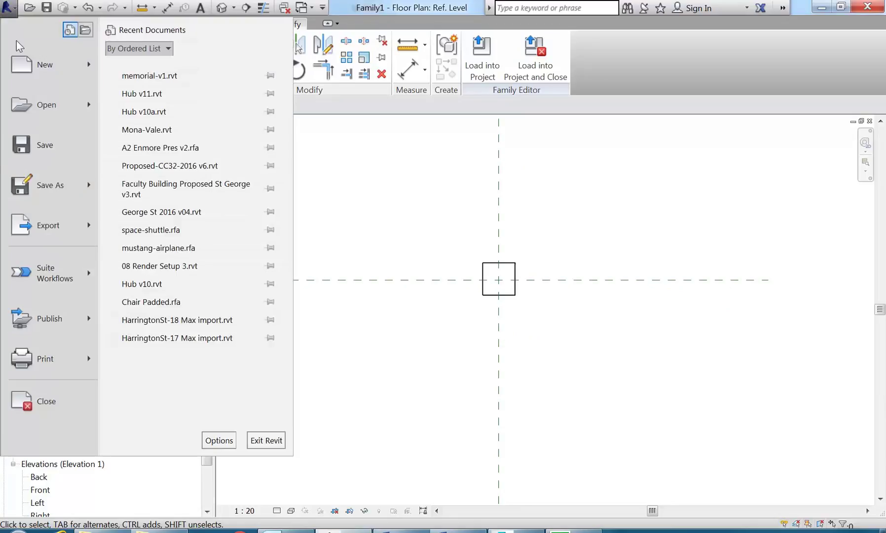
pyautogui.moveTo(46, 190)
pyautogui.click(153, 128)
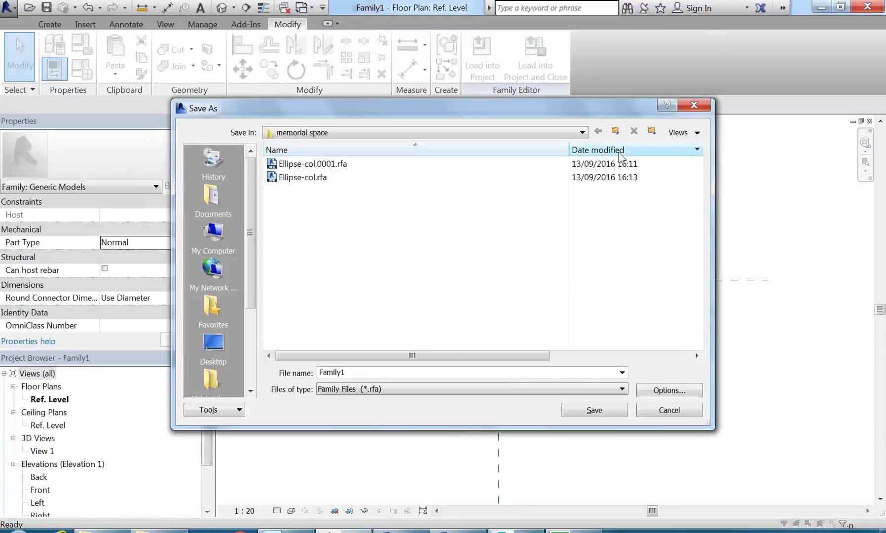
pyautogui.click(574, 133)
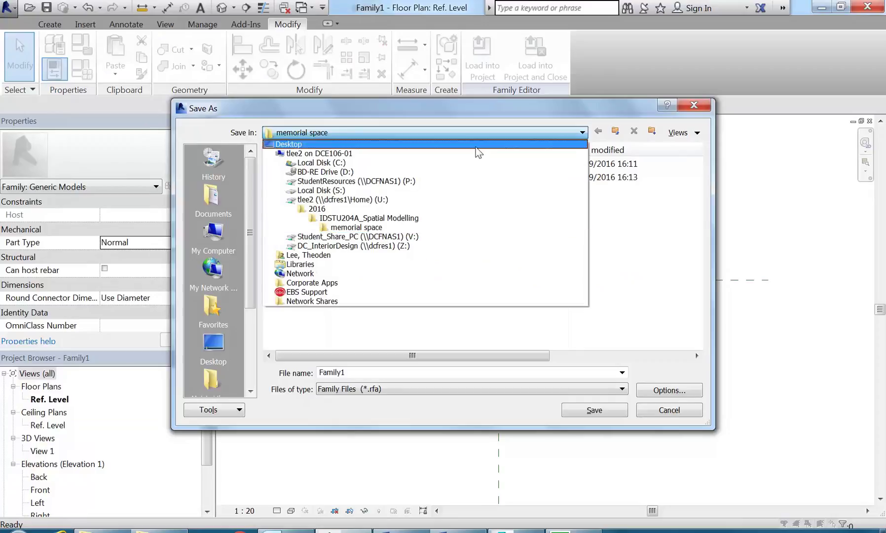
pyautogui.click(354, 228)
pyautogui.click(375, 373)
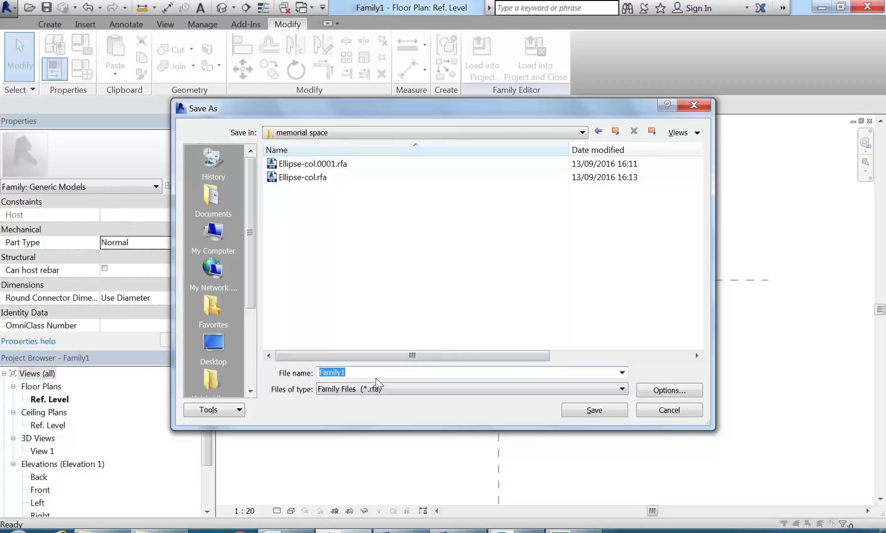
pyautogui.write('Column')
pyautogui.click(568, 410)
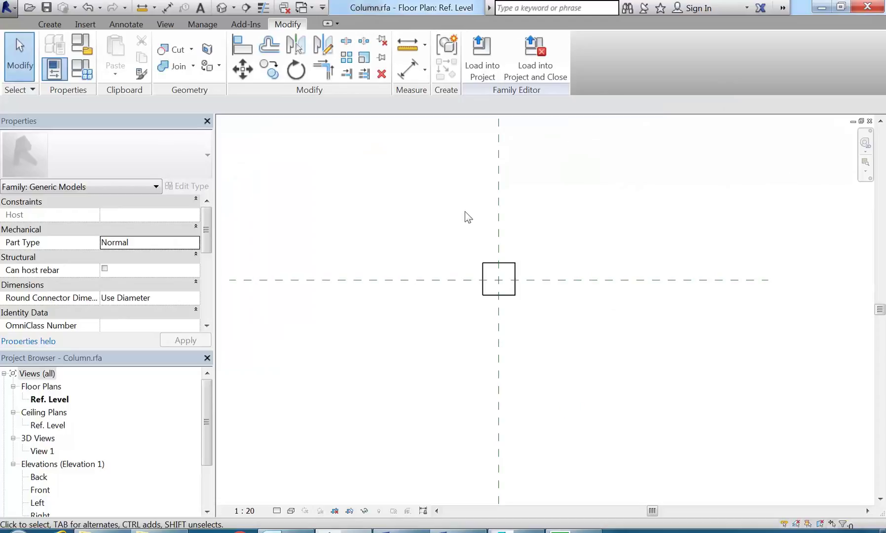
# Try to load the Column family into the memorial project
pyautogui.moveTo(464, 211); pyautogui.dragTo(460, 229, button='middle')
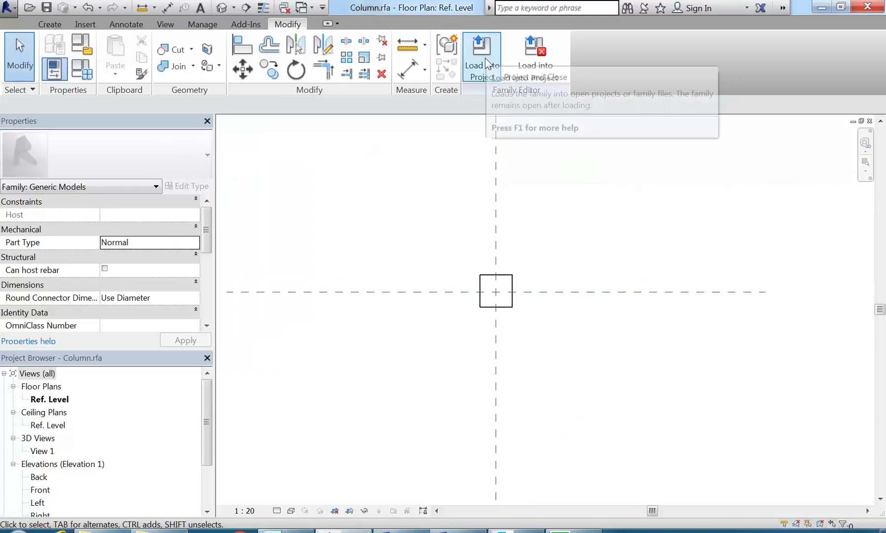
pyautogui.click(473, 57)
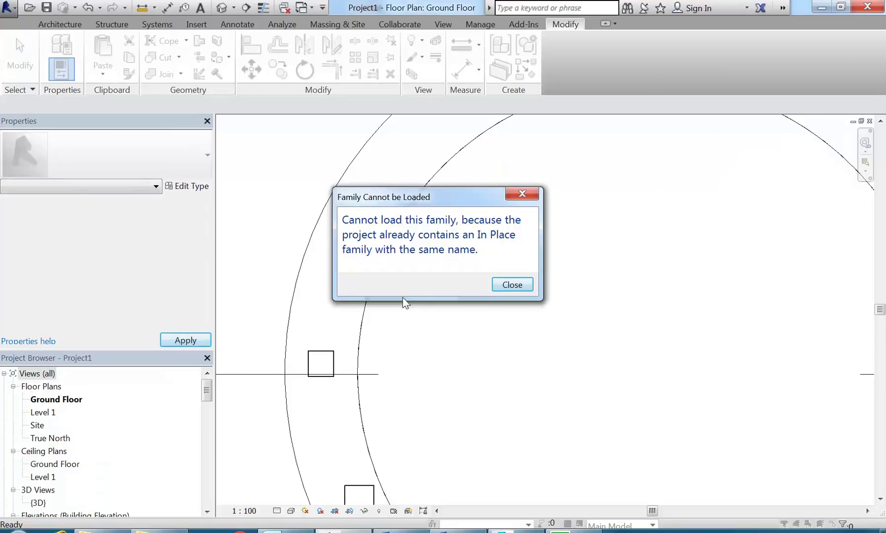
pyautogui.click(512, 285)
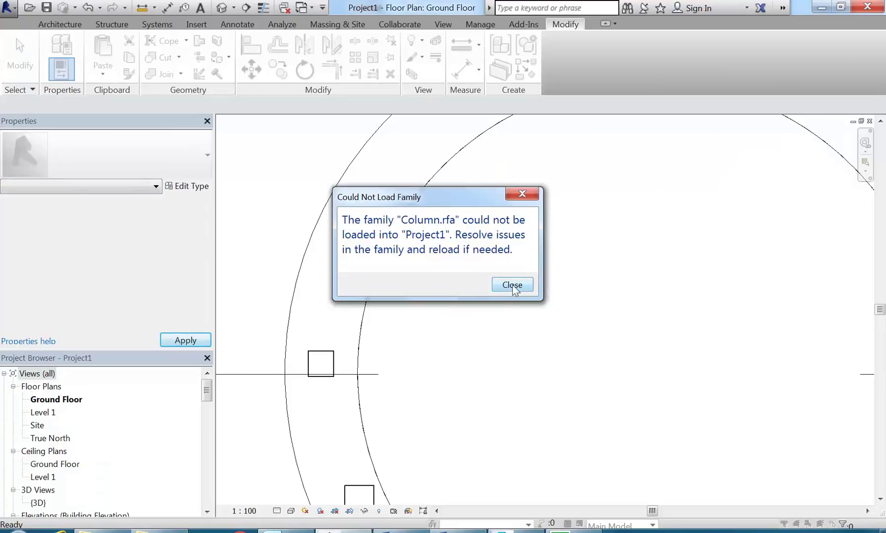
pyautogui.click(518, 288)
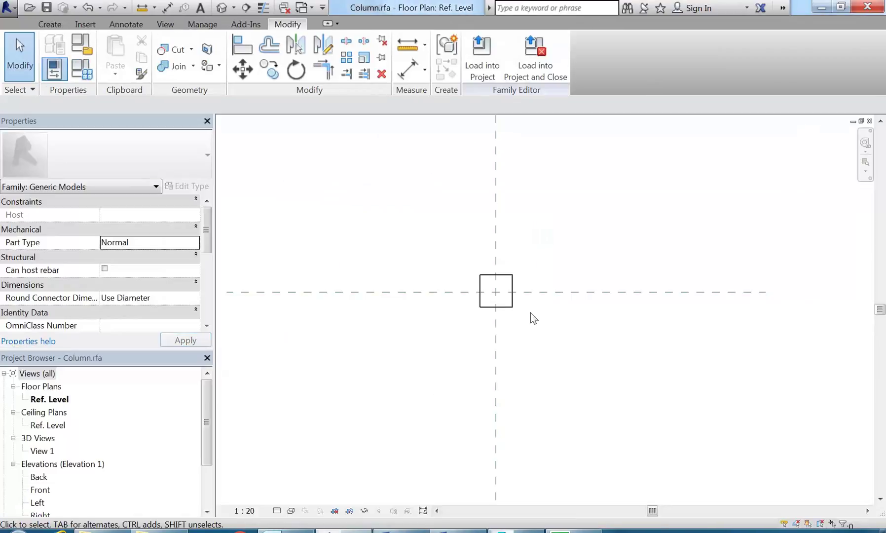
# Save the family under the new name Column-rect in the memorial space folder
pyautogui.click(5, 6)
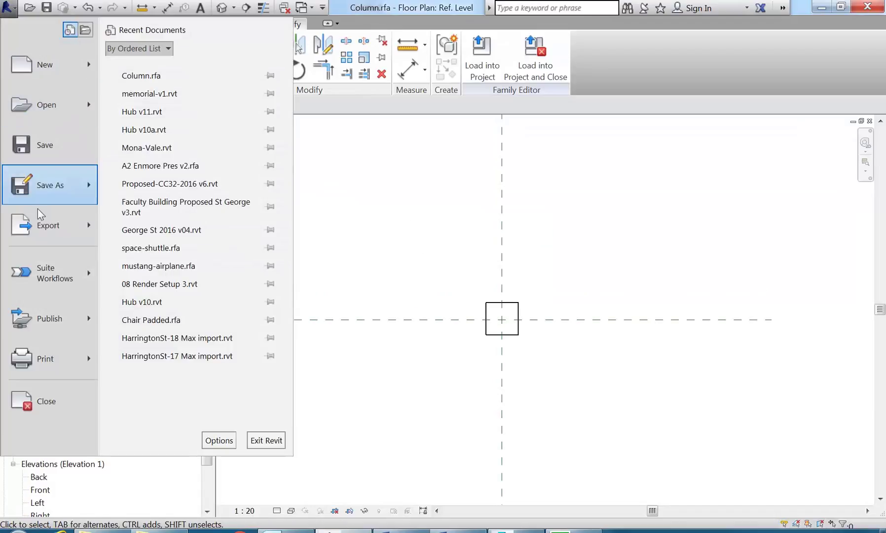
pyautogui.moveTo(57, 173)
pyautogui.click(165, 126)
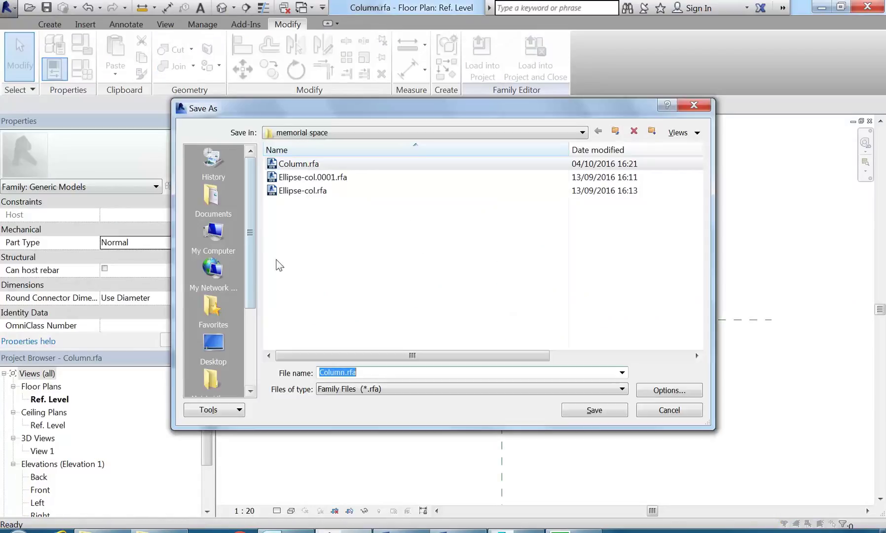
pyautogui.click(345, 371)
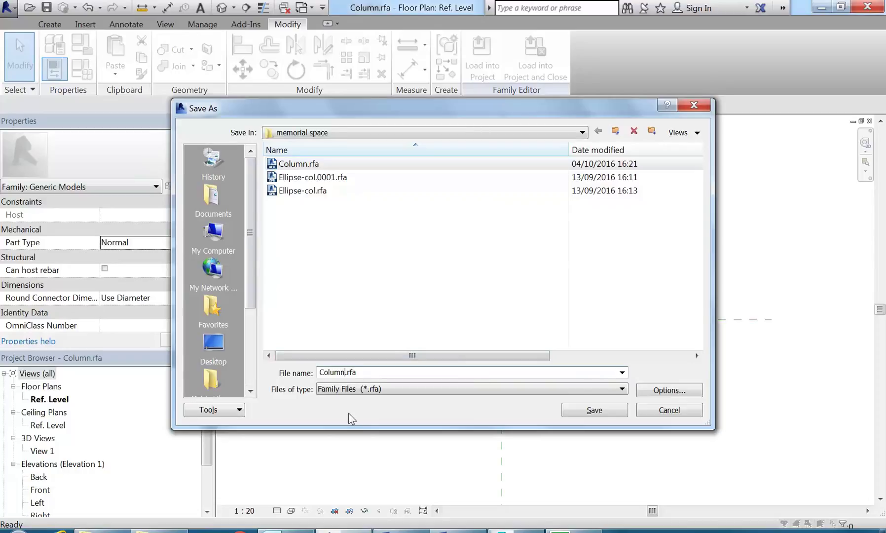
pyautogui.write('-rect')
pyautogui.click(601, 414)
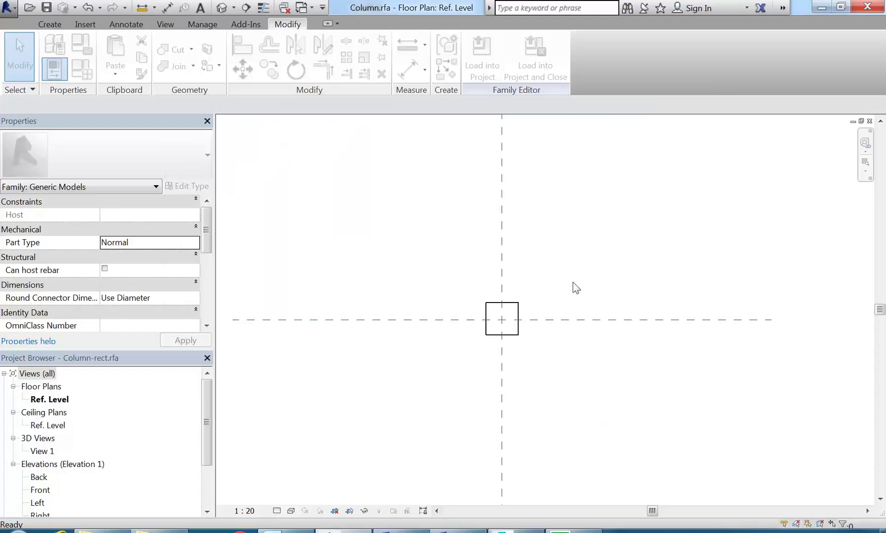
# Load Column-rect into the project and place the first one on the ring just above its westernmost large column
pyautogui.click(486, 78)
pyautogui.scroll(-2, 494, 324)
pyautogui.scroll(2, 337, 317)
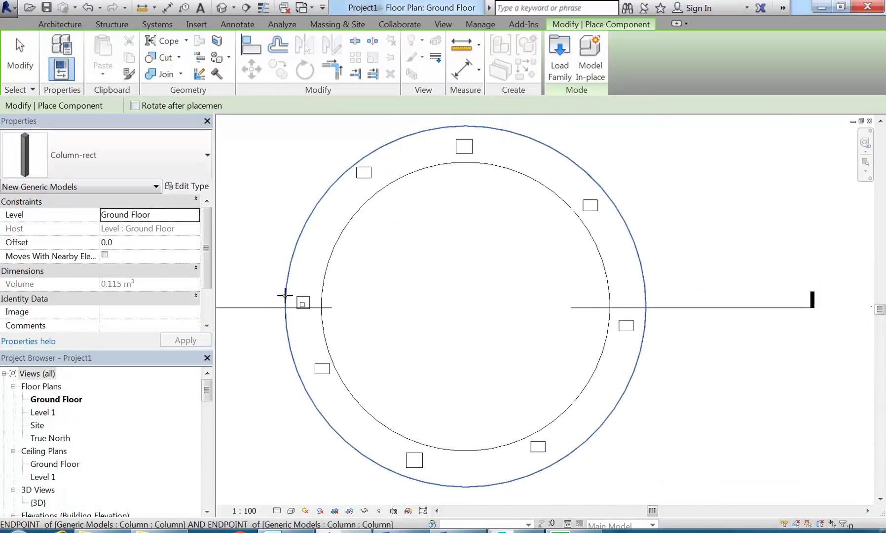
pyautogui.scroll(1, 318, 276)
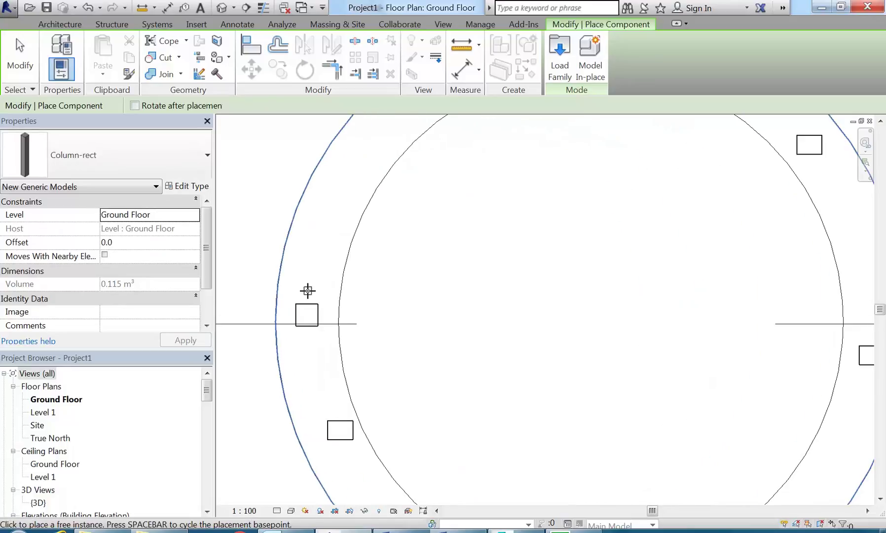
pyautogui.scroll(-2, 308, 291)
pyautogui.moveTo(308, 291); pyautogui.dragTo(335, 345, button='middle')
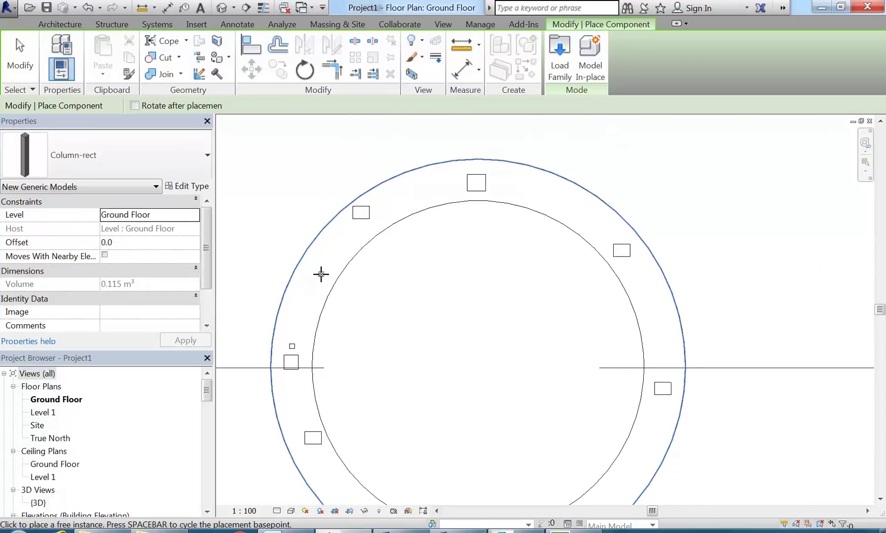
# Place seven more Column-rect instances around the ring in the gaps between the large columns and end the placement
pyautogui.click(415, 193)
pyautogui.click(559, 208)
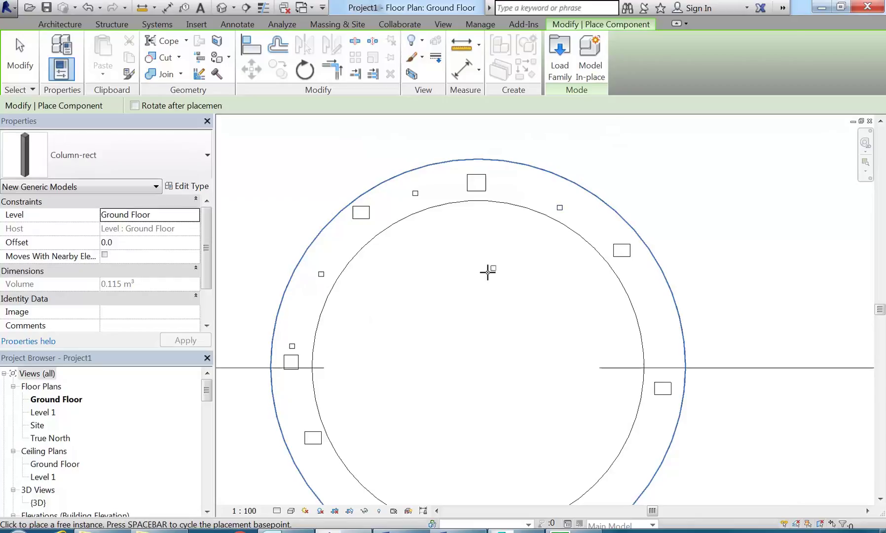
pyautogui.click(649, 310)
pyautogui.moveTo(649, 310); pyautogui.dragTo(566, 188, button='middle')
pyautogui.click(549, 343)
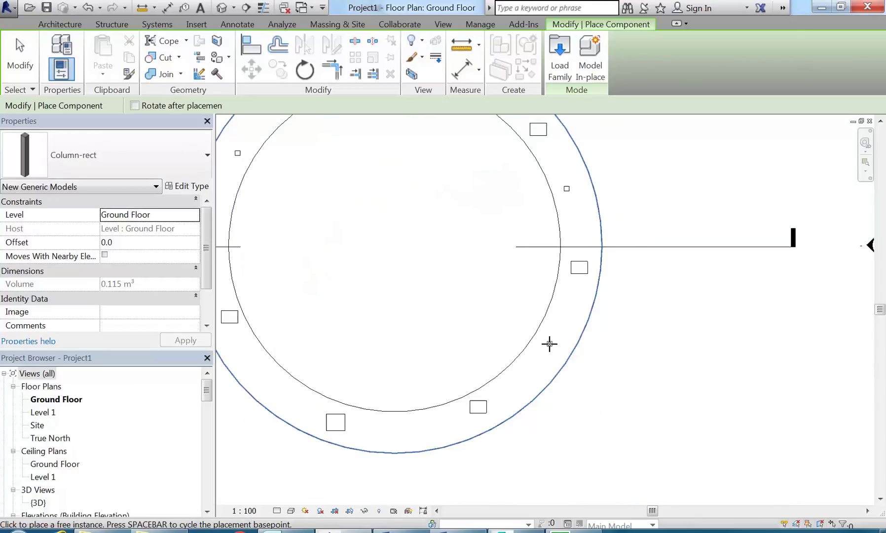
pyautogui.click(425, 426)
pyautogui.click(272, 390)
pyautogui.rightClick(299, 243)
pyautogui.rightClick(358, 261)
pyautogui.click(367, 272)
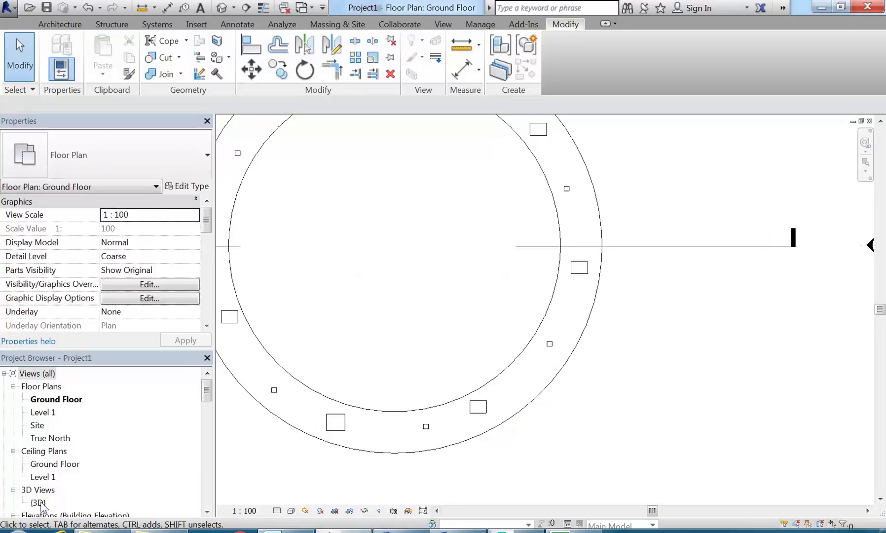
# In the 3D view, select the brick-textured in-place column group and narrow its back column with the shape handle
pyautogui.doubleClick(39, 502)
pyautogui.keyDown('ctrl'); pyautogui.moveTo(454, 313); pyautogui.dragTo(465, 341, button='middle'); pyautogui.keyUp('ctrl')
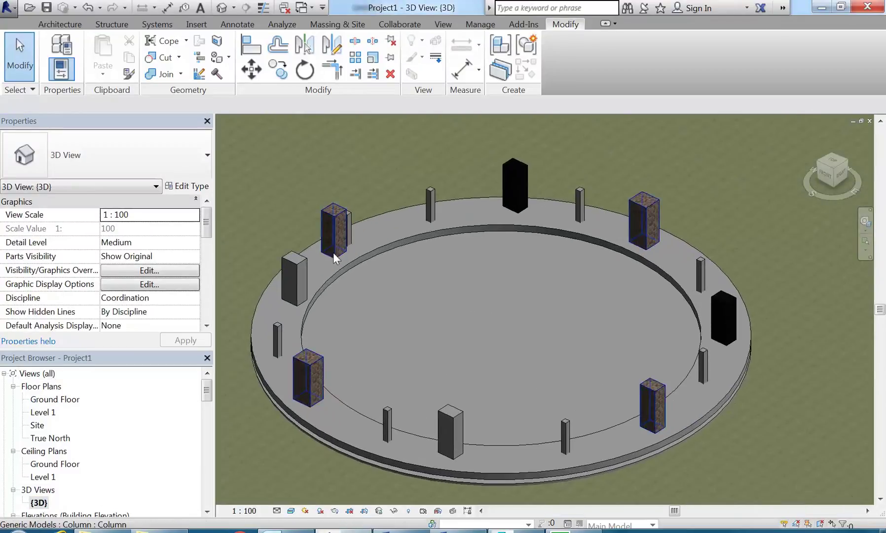
pyautogui.click(634, 243)
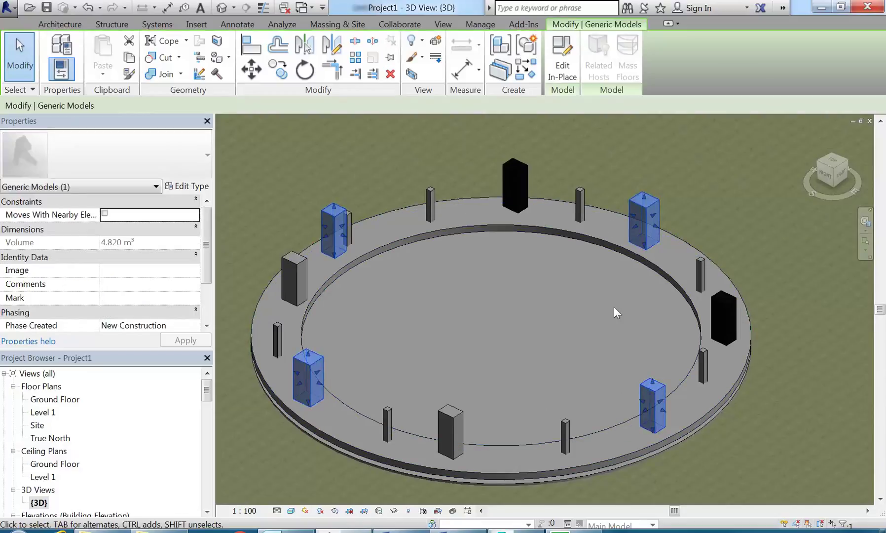
pyautogui.moveTo(655, 230); pyautogui.dragTo(648, 203)
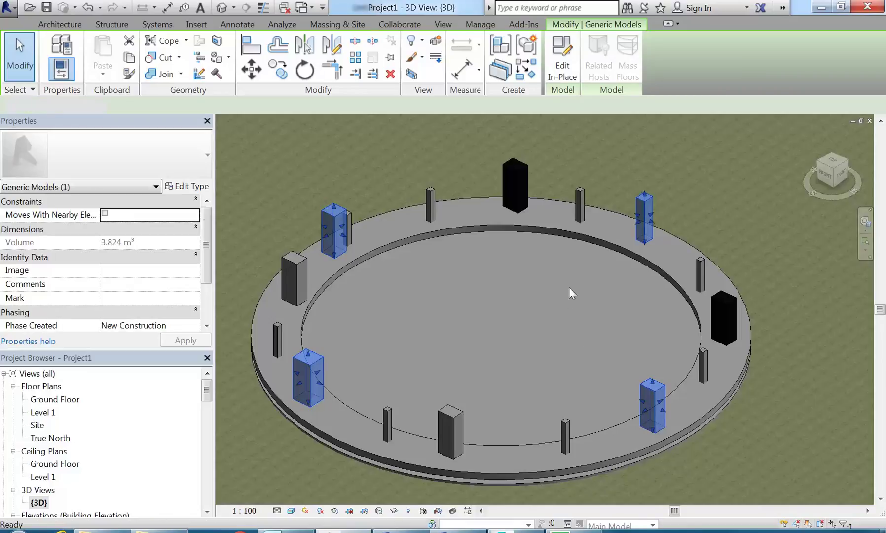
# Delete all the large in-place columns, keeping only the small Column-rect instances on the ring
pyautogui.press('Delete')
pyautogui.click(515, 211)
pyautogui.press('Delete')
pyautogui.click(717, 341)
pyautogui.press('Delete')
pyautogui.click(294, 289)
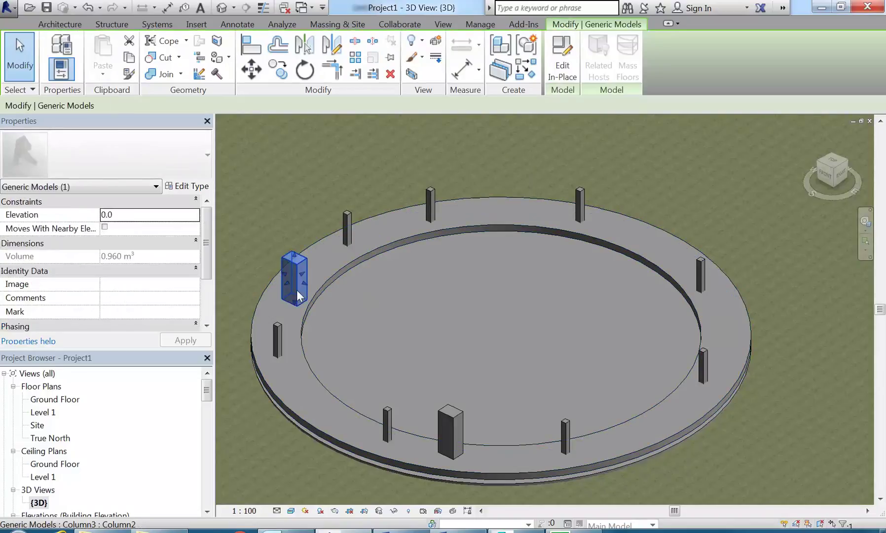
pyautogui.press('Delete')
pyautogui.click(451, 421)
pyautogui.press('Delete')
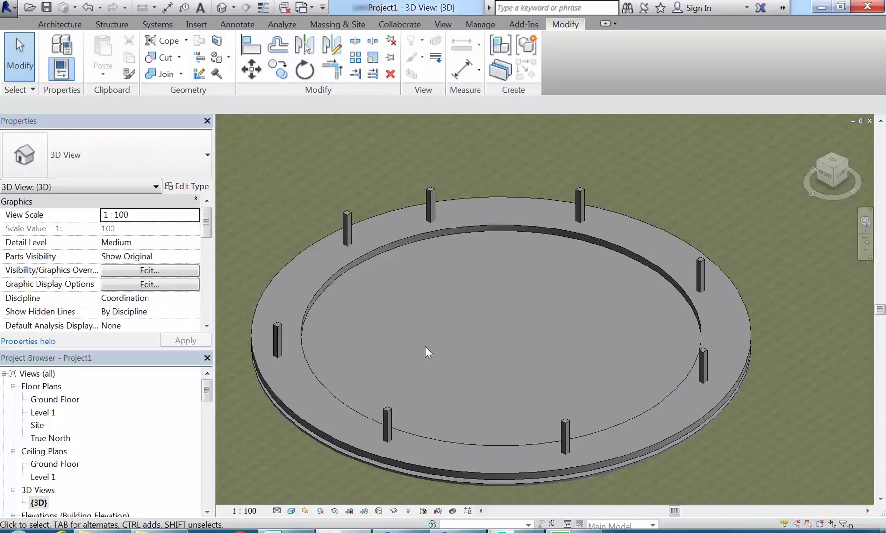
# Open the Column-rect family for editing from a placed column and edit the sketch of its square extrusion
pyautogui.click(349, 238)
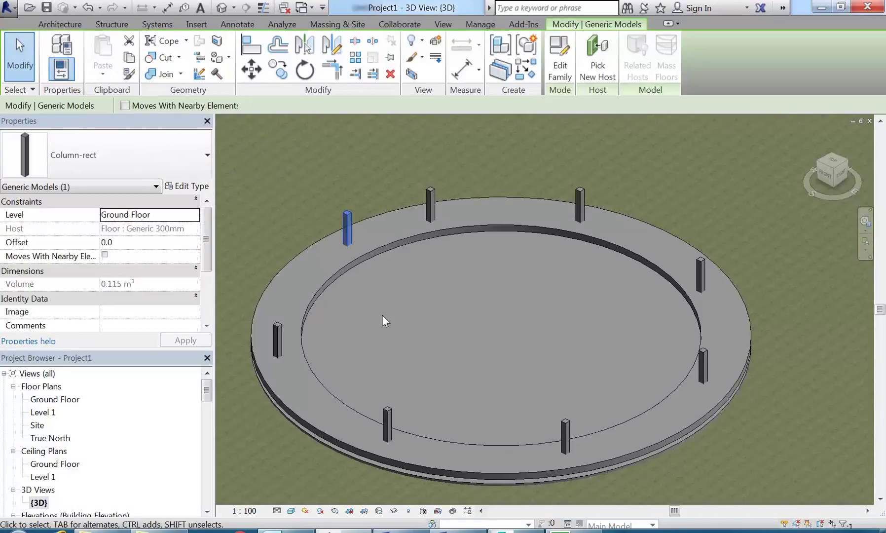
pyautogui.click(559, 59)
pyautogui.scroll(4, 513, 328)
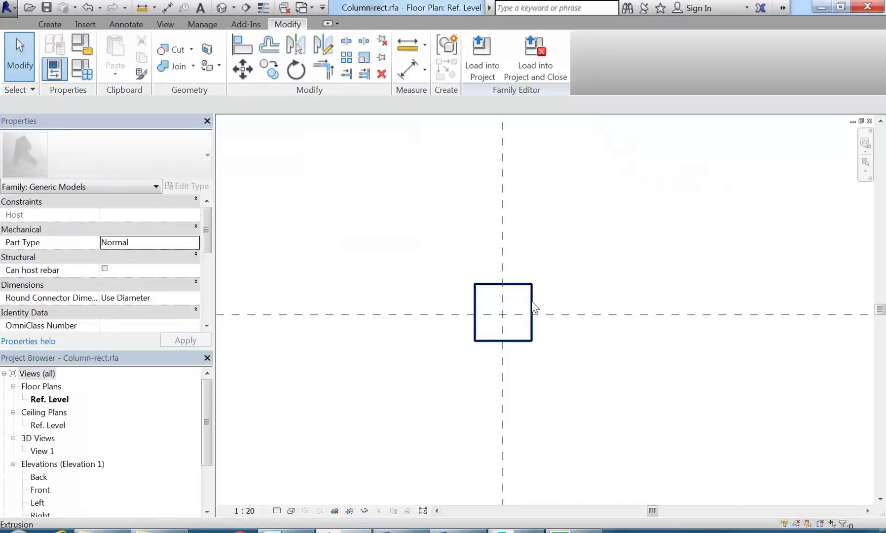
pyautogui.click(517, 323)
pyautogui.click(484, 56)
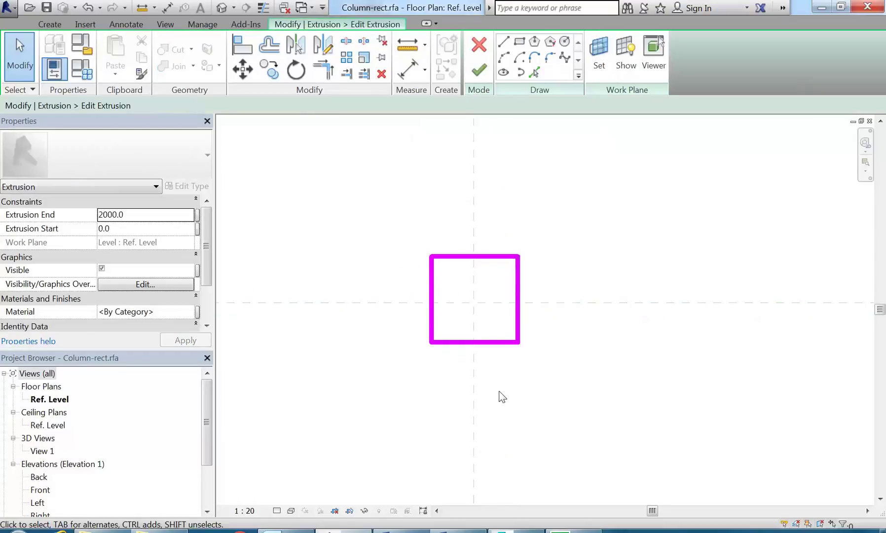
# Resize the extrusion's sketched square to 500 mm wide and 500 mm deep
pyautogui.click(433, 289)
pyautogui.click(474, 237)
pyautogui.write('500')
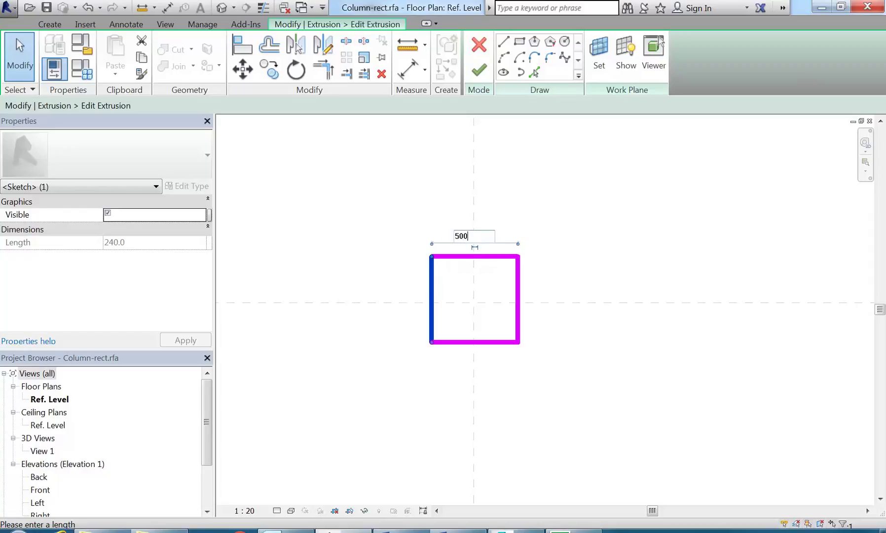
pyautogui.press('Return')
pyautogui.click(456, 342)
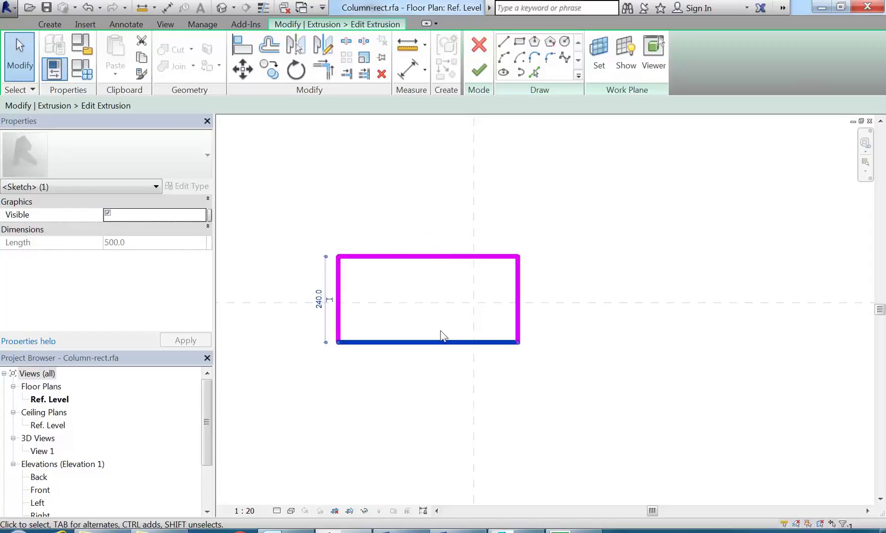
pyautogui.click(317, 301)
pyautogui.write('54')
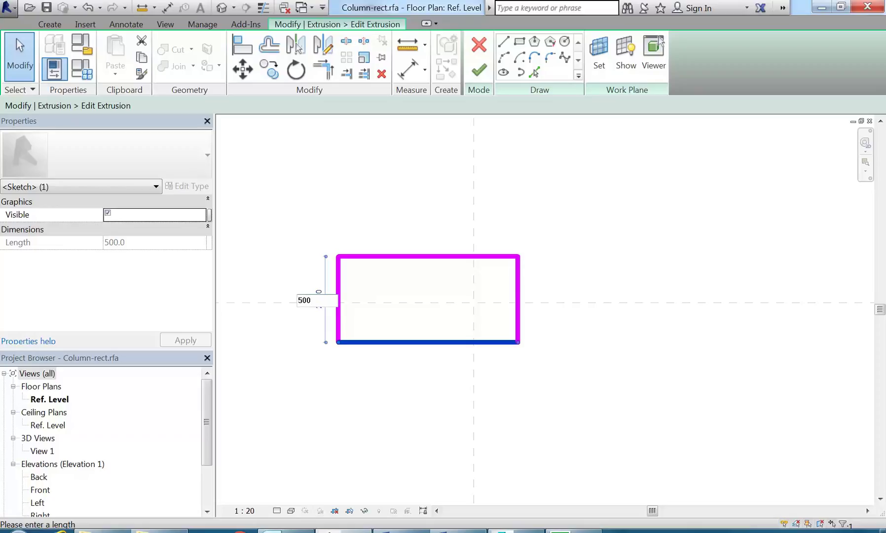
pyautogui.write('0')
pyautogui.press('Return')
pyautogui.click(370, 197)
# Move the enlarged square so it is roughly centred on the reference planes' intersection and finish the extrusion sketch
pyautogui.scroll(-3, 365, 199)
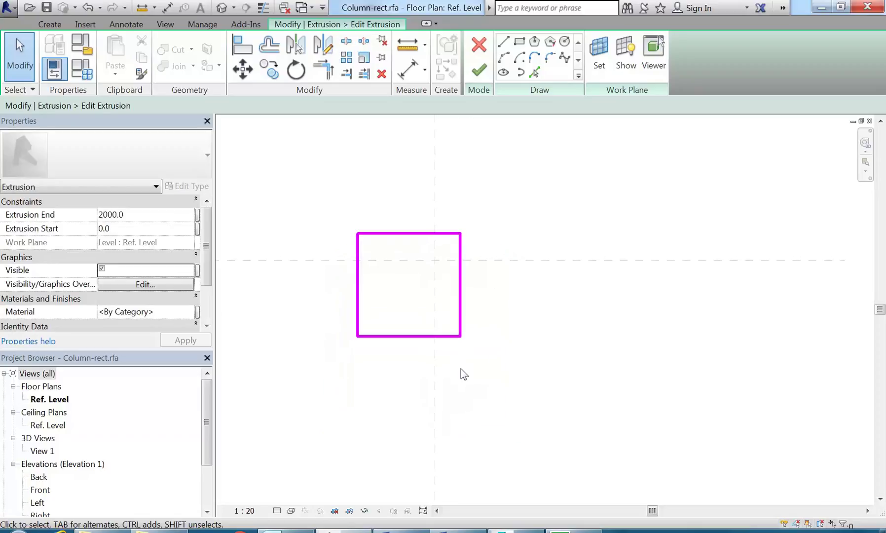
pyautogui.moveTo(344, 201)
pyautogui.mouseDown()
pyautogui.moveTo(436, 340)
pyautogui.moveTo(511, 404)
pyautogui.mouseUp()
pyautogui.moveTo(464, 297); pyautogui.dragTo(490, 275)
pyautogui.click(395, 180)
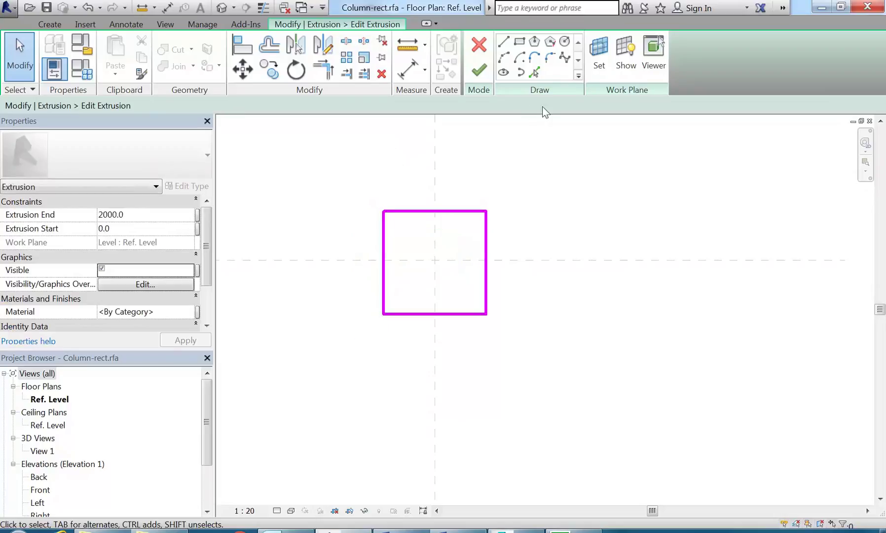
pyautogui.click(479, 70)
pyautogui.click(320, 190)
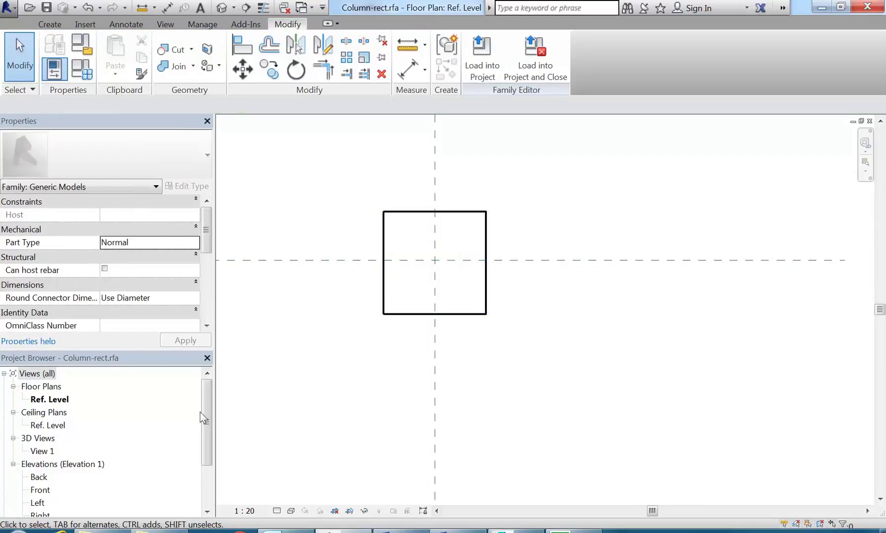
# Open the Front elevation view of the Column-rect family
pyautogui.moveTo(212, 408); pyautogui.dragTo(207, 431)
pyautogui.click(40, 451)
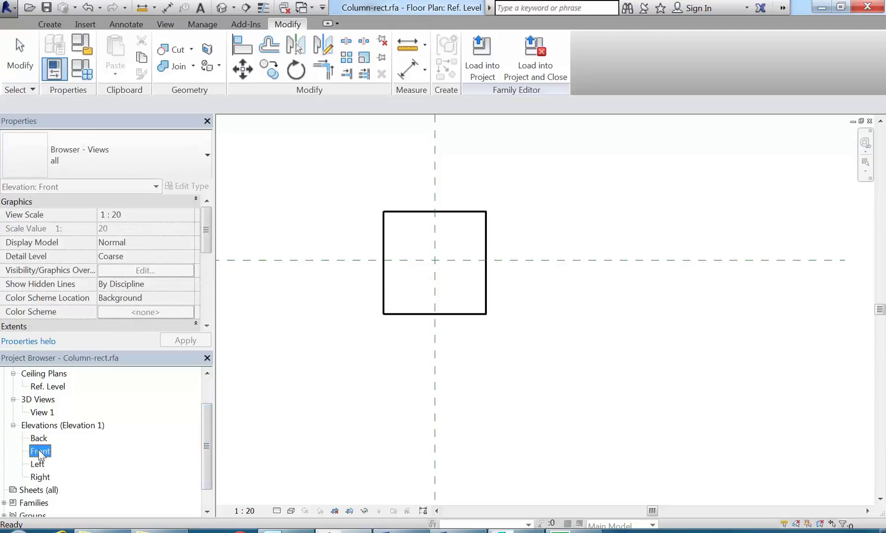
pyautogui.doubleClick(40, 451)
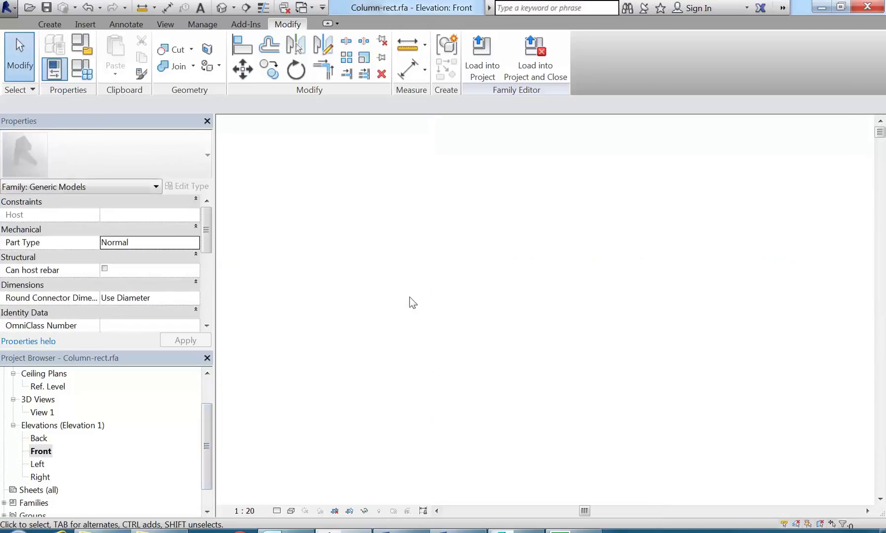
# Set the column extrusion's start offset to 500 mm in the Front elevation
pyautogui.rightClick(340, 177)
pyautogui.click(367, 272)
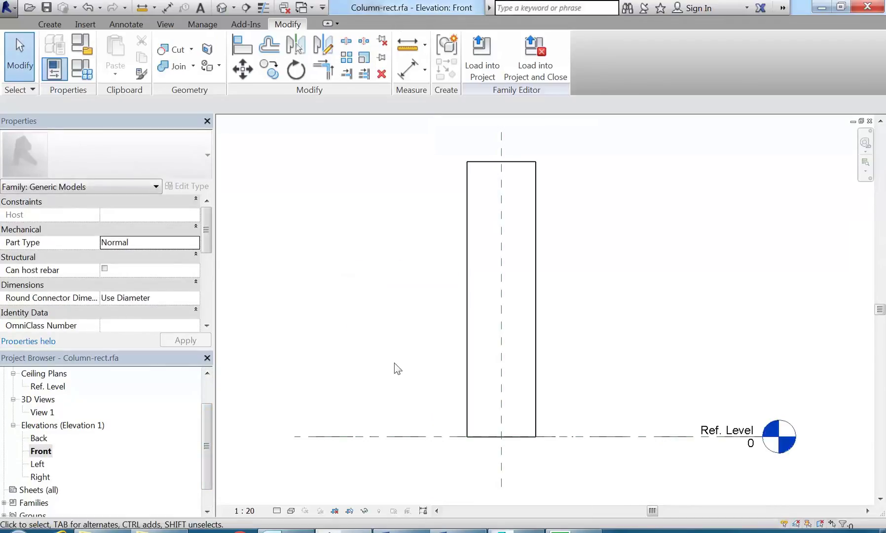
pyautogui.click(467, 405)
pyautogui.scroll(-1, 404, 346)
pyautogui.moveTo(404, 345); pyautogui.dragTo(414, 354, button='middle')
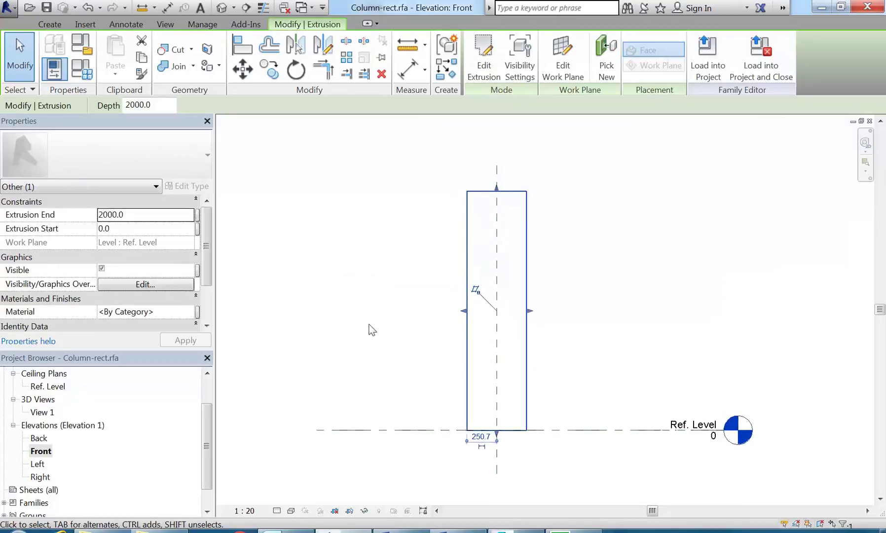
pyautogui.click(484, 74)
pyautogui.click(576, 421)
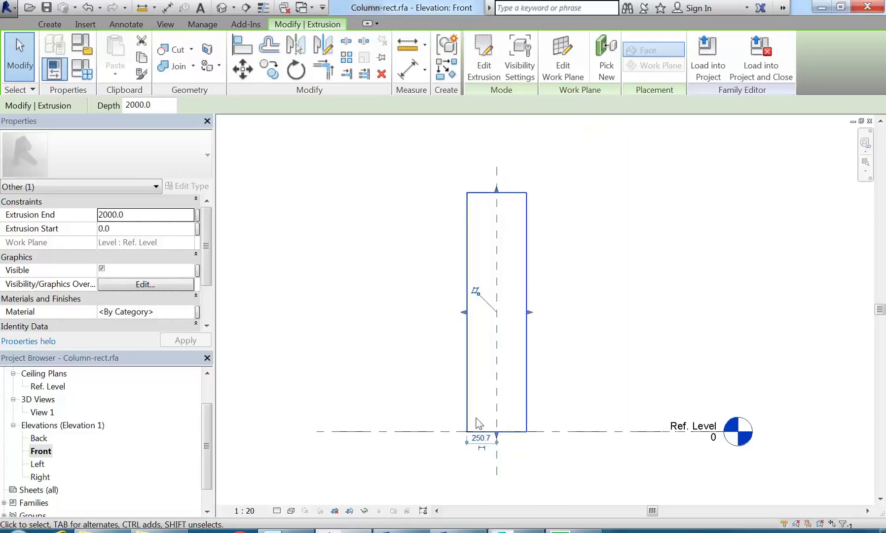
pyautogui.click(126, 228)
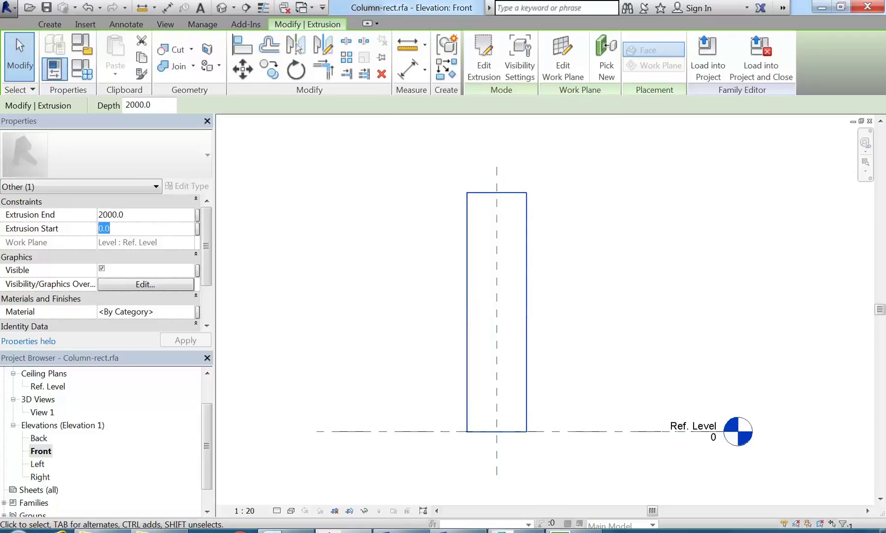
pyautogui.write('500.0')
pyautogui.press('Return')
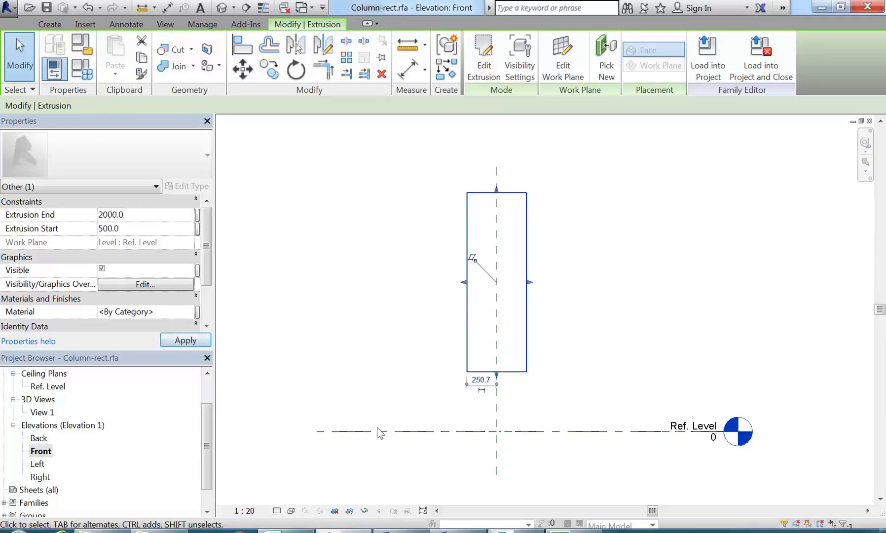
# Set the column extrusion's end offset to 5000 mm and clear the selection
pyautogui.click(148, 215)
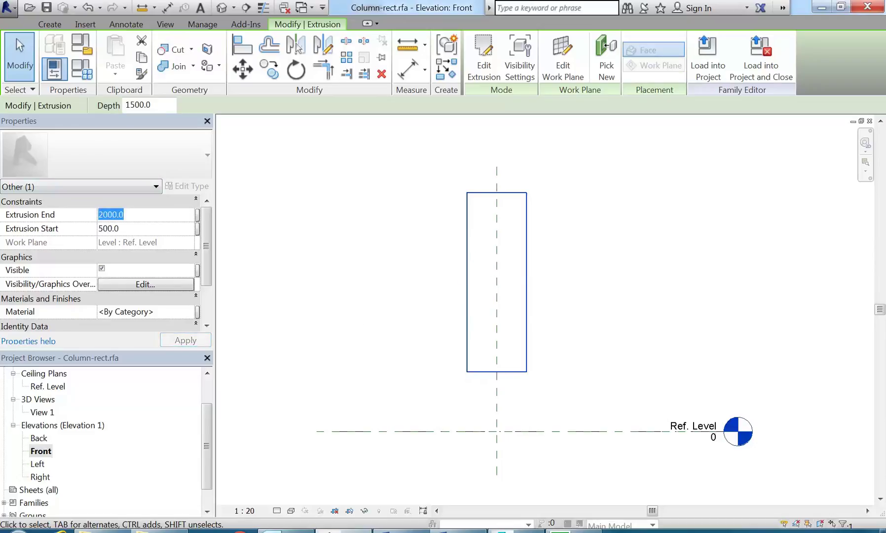
pyautogui.write('5000.0')
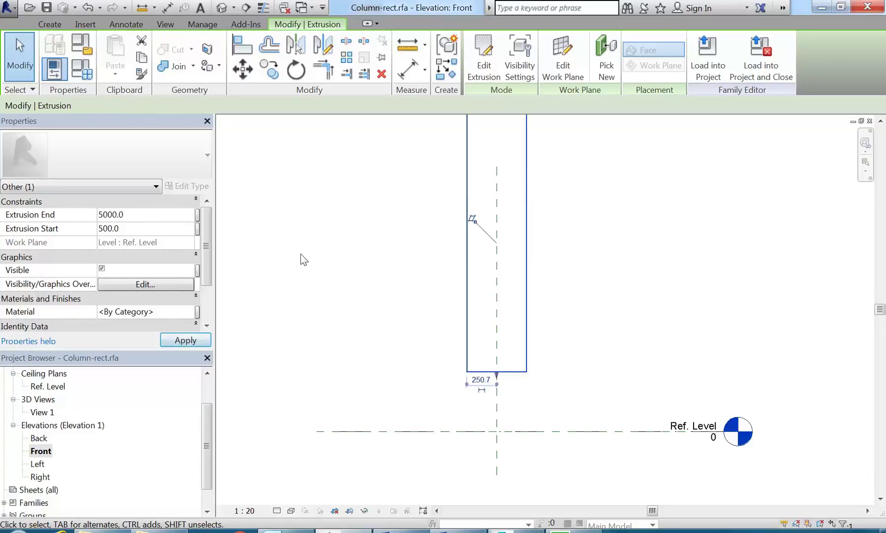
pyautogui.click(408, 245)
pyautogui.scroll(-2, 429, 372)
pyautogui.moveTo(429, 373); pyautogui.dragTo(429, 387, button='middle')
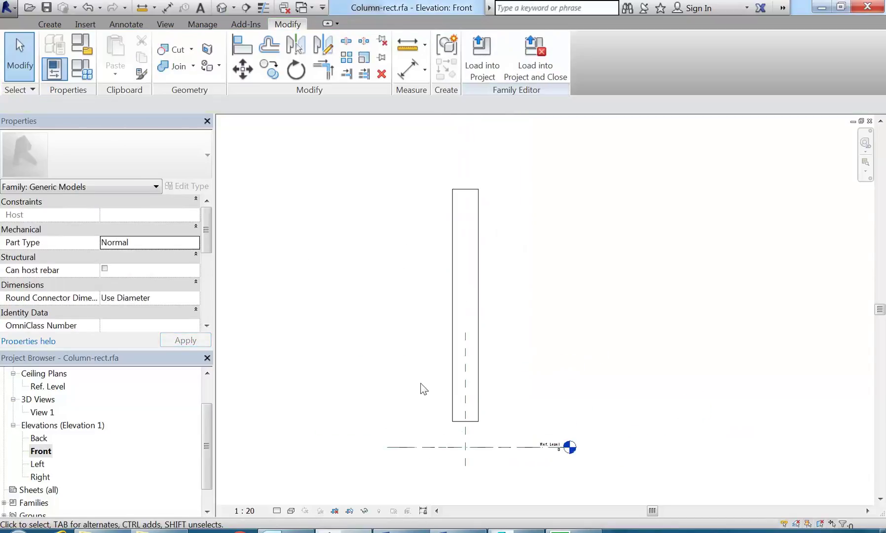
# Open the family's 3D view, View 1, and examine the lengthened column from an angle
pyautogui.doubleClick(35, 411)
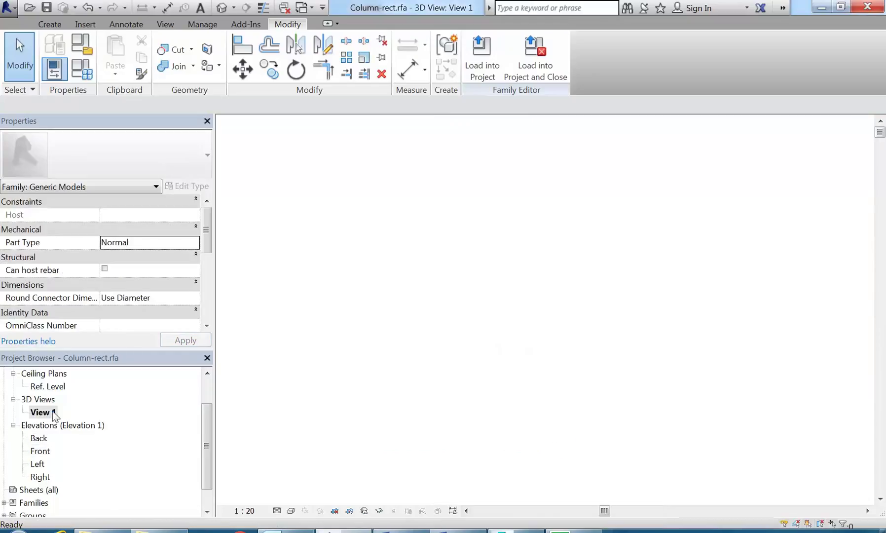
pyautogui.rightClick(382, 213)
pyautogui.click(422, 309)
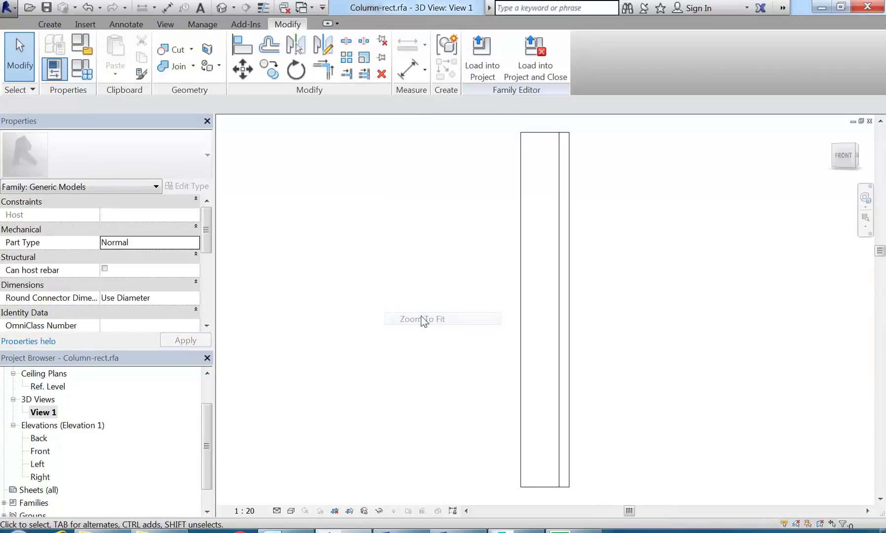
pyautogui.keyDown('shift'); pyautogui.moveTo(423, 296); pyautogui.dragTo(529, 353, button='middle'); pyautogui.keyUp('shift')
pyautogui.click(520, 352)
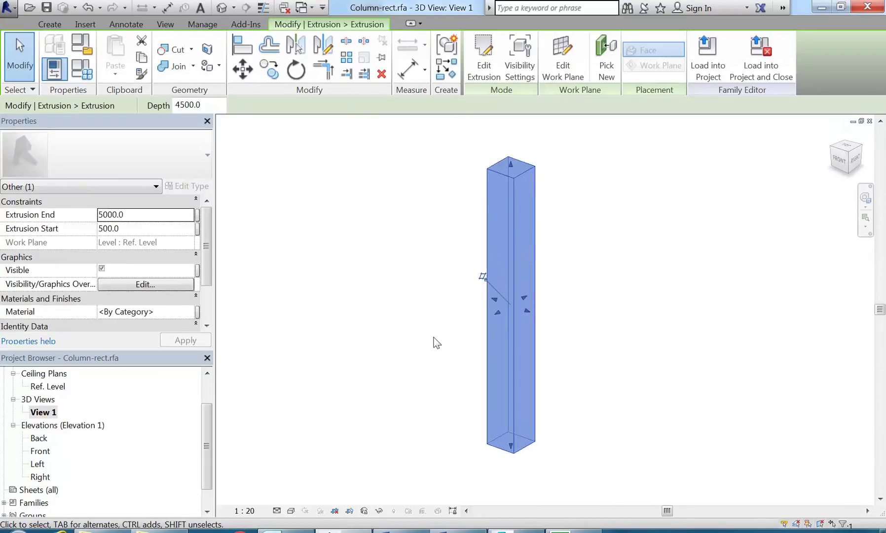
pyautogui.click(437, 343)
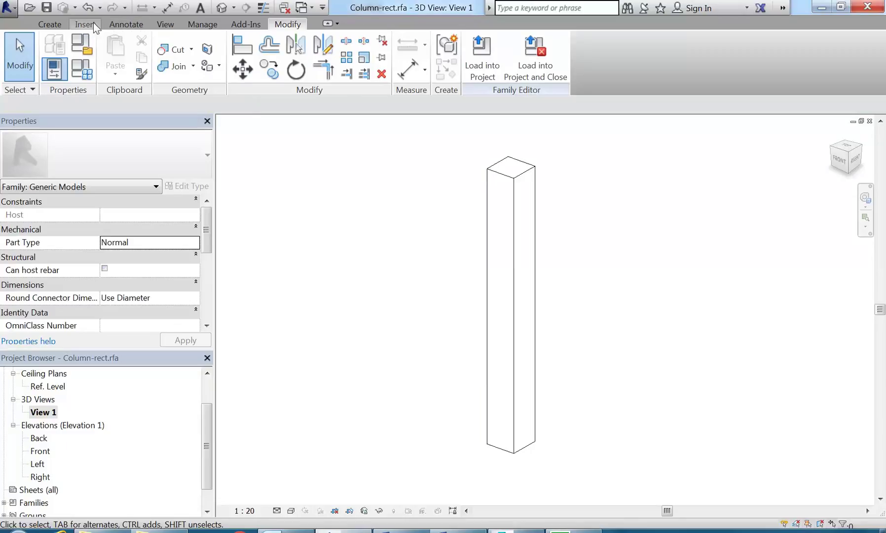
# Save the Column-rect family and load it into the project, overwriting the existing version
pyautogui.click(47, 8)
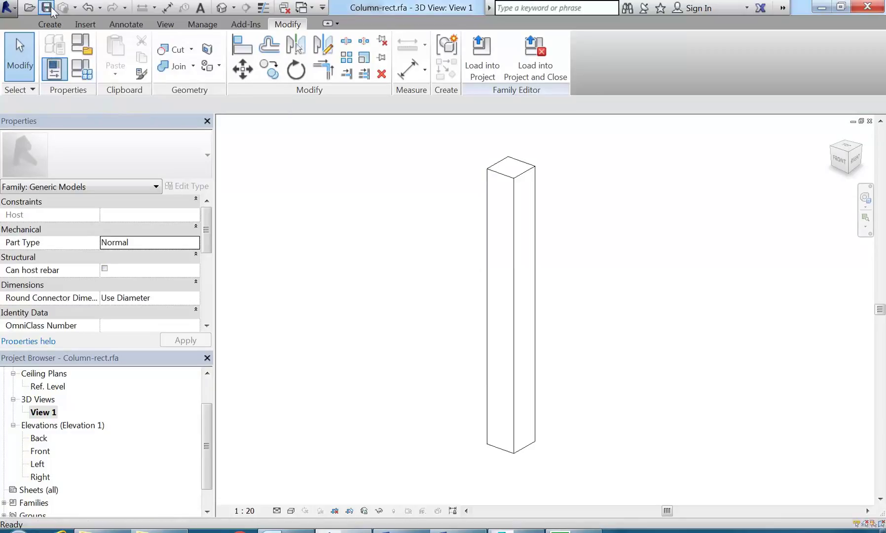
pyautogui.click(490, 62)
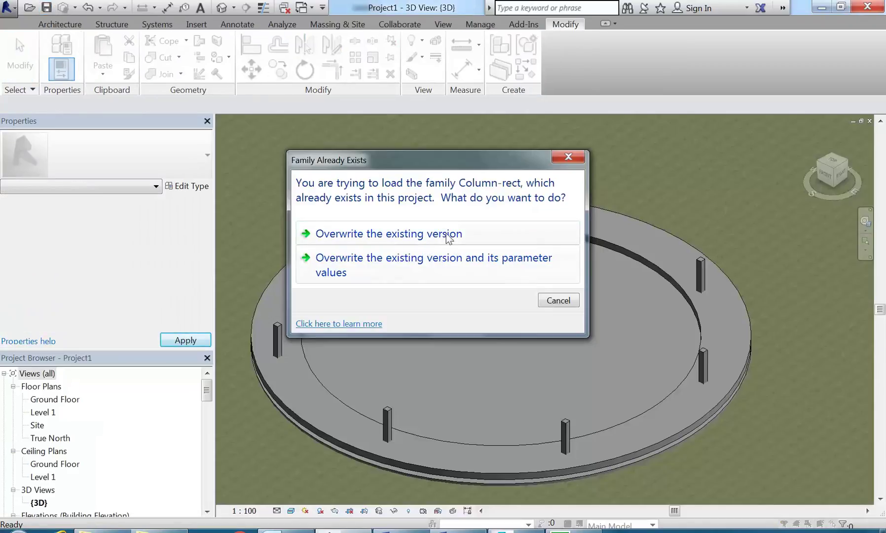
pyautogui.click(414, 232)
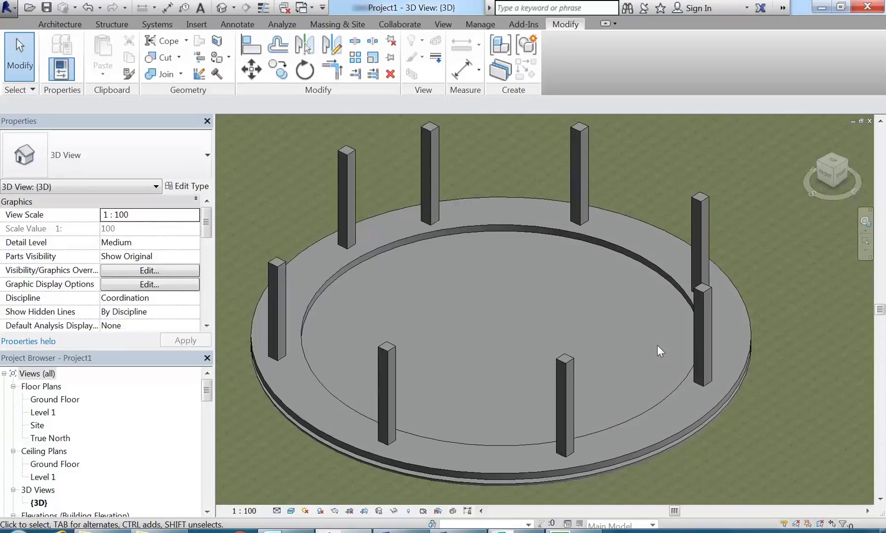
# Examine the updated columns around the ring in the project's 3D view from different angles
pyautogui.scroll(-1, 552, 315)
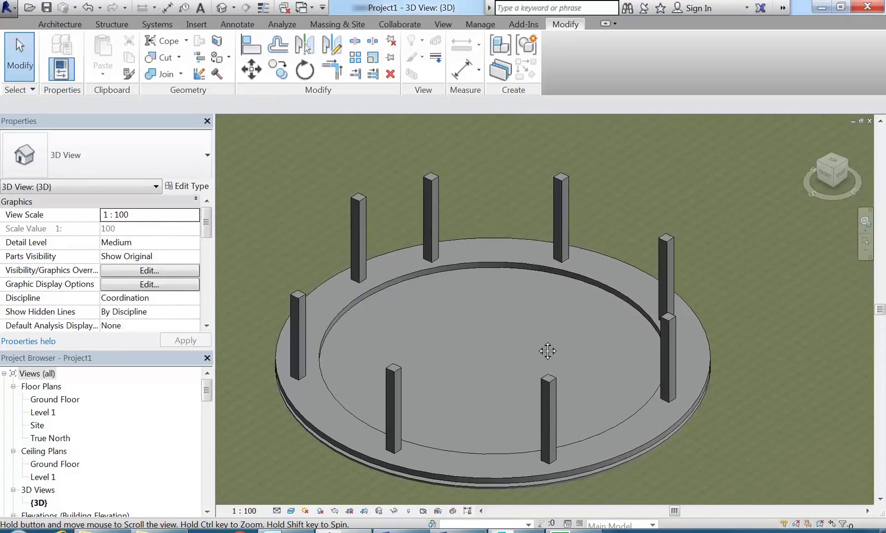
pyautogui.click(435, 258)
pyautogui.press('Escape')
pyautogui.scroll(-1, 438, 309)
pyautogui.keyDown('shift'); pyautogui.moveTo(438, 308); pyautogui.dragTo(417, 343, button='middle'); pyautogui.keyUp('shift')
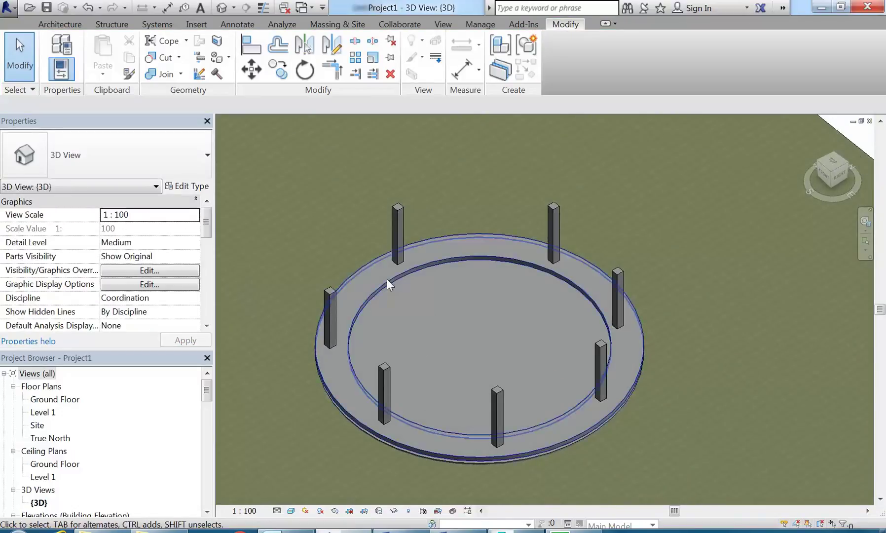
pyautogui.click(396, 257)
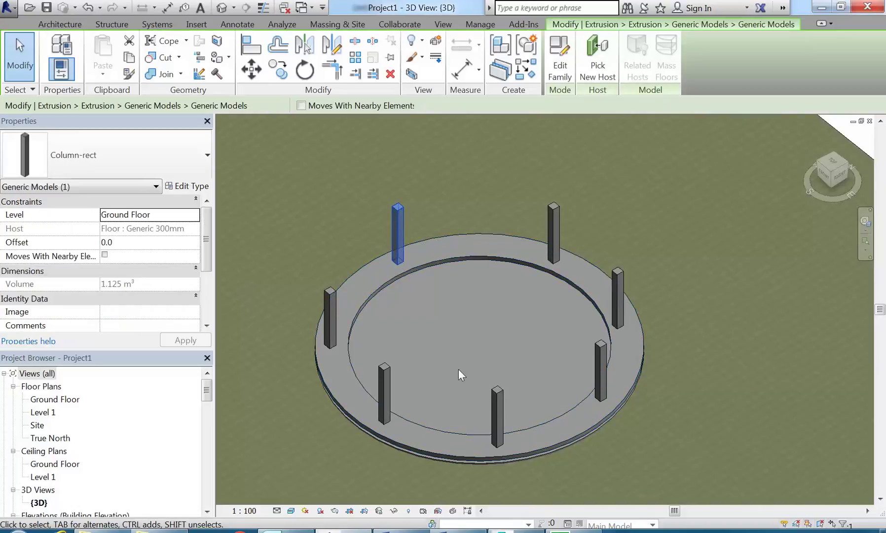
pyautogui.press('Escape')
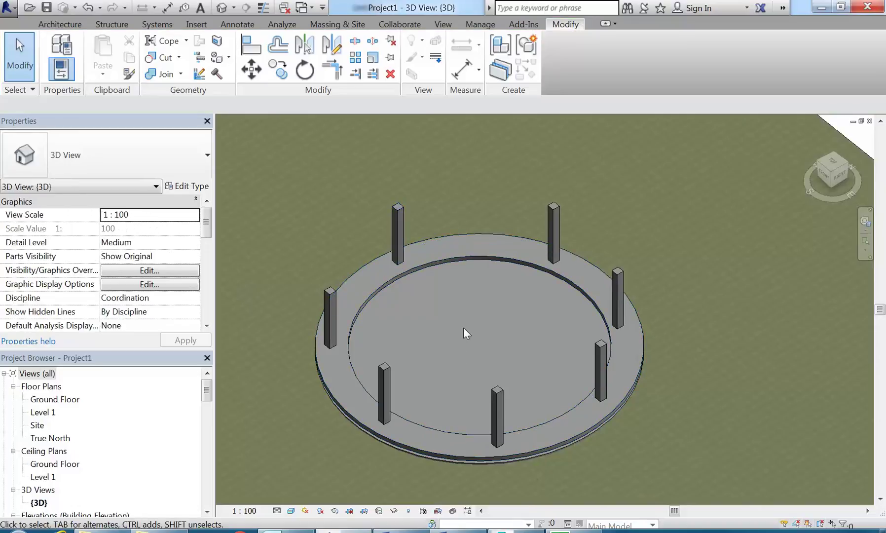
pyautogui.scroll(1, 464, 328)
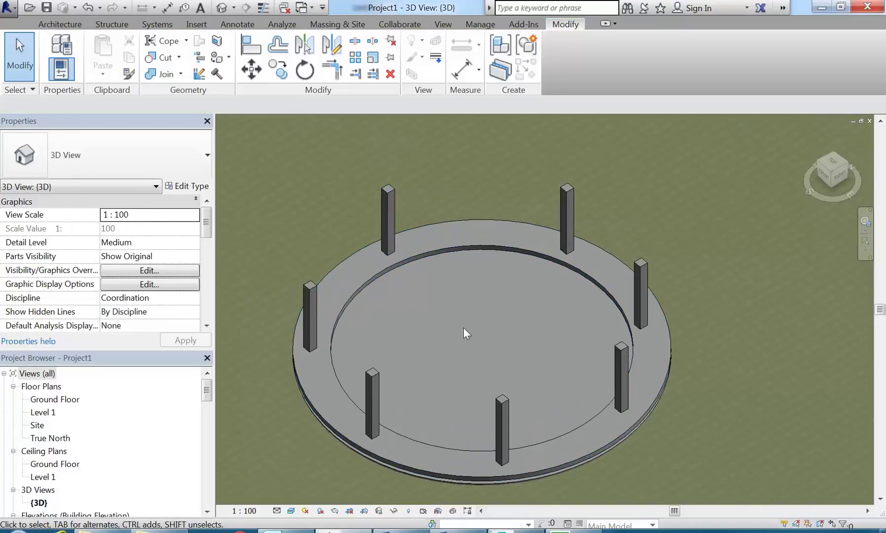
pyautogui.click(385, 251)
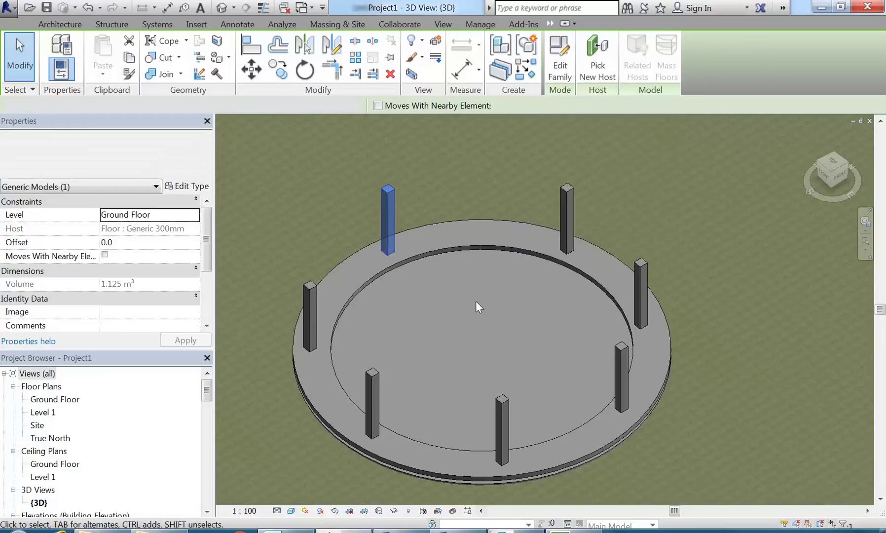
pyautogui.press('Escape')
pyautogui.moveTo(393, 301); pyautogui.dragTo(416, 312, button='middle')
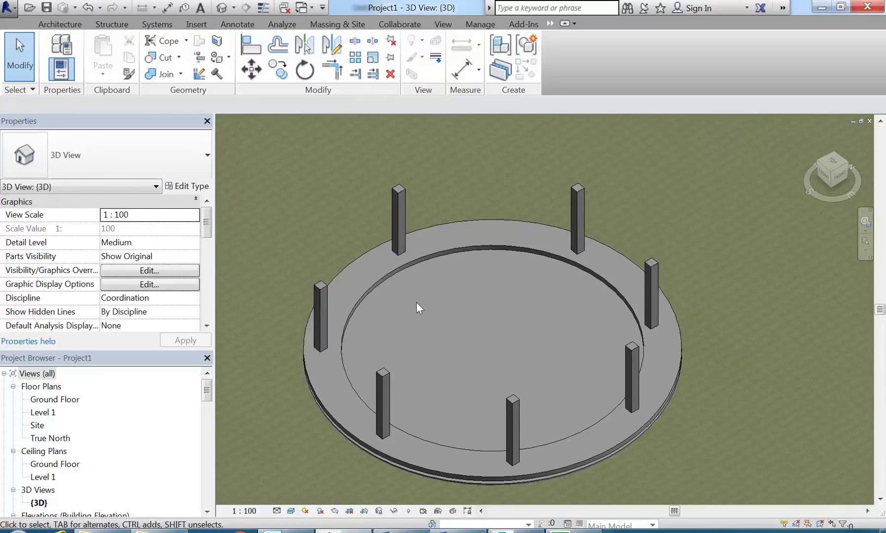
pyautogui.scroll(1, 417, 302)
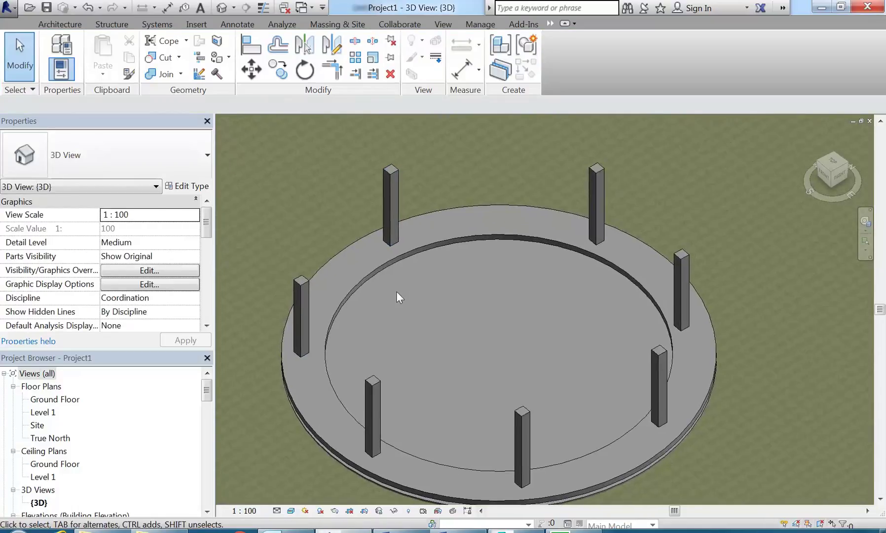
# Edit the raised ring in place, assign the Sash material to its extrusion and finish the model
pyautogui.click(447, 244)
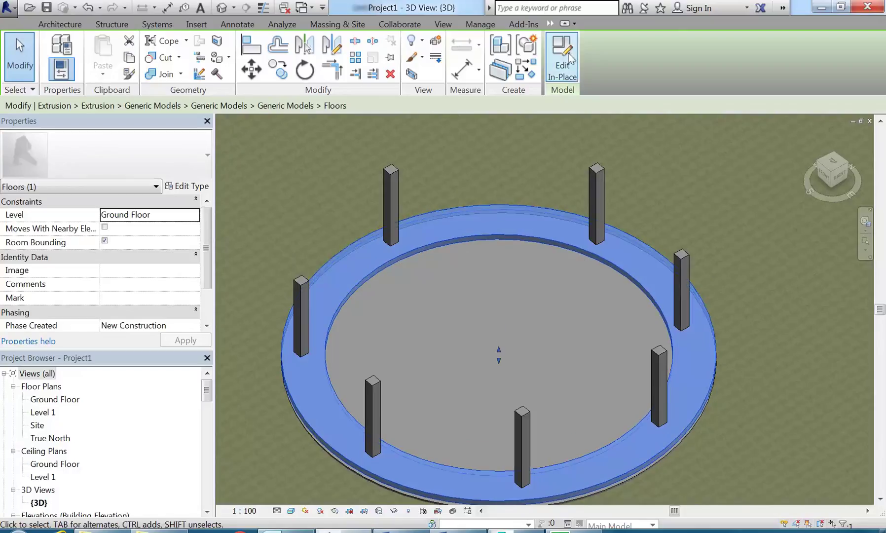
pyautogui.click(562, 66)
pyautogui.click(475, 235)
pyautogui.click(195, 312)
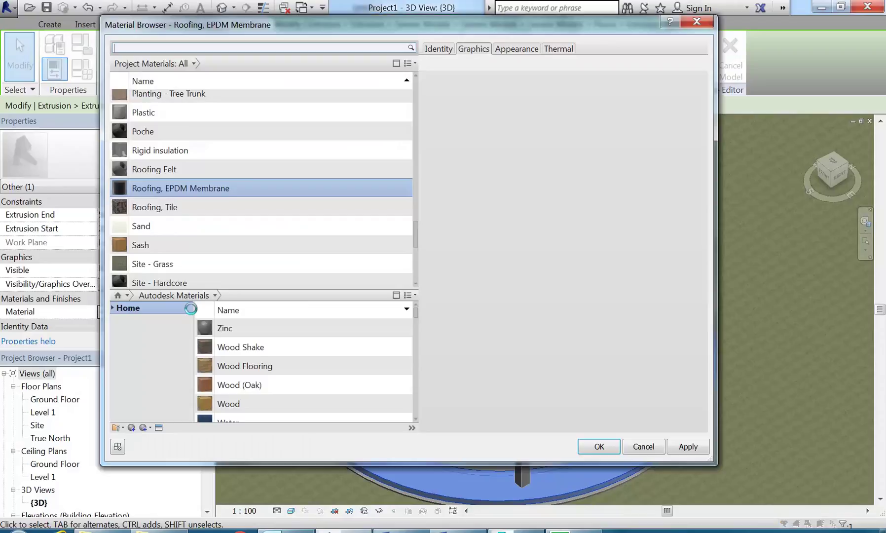
pyautogui.click(149, 202)
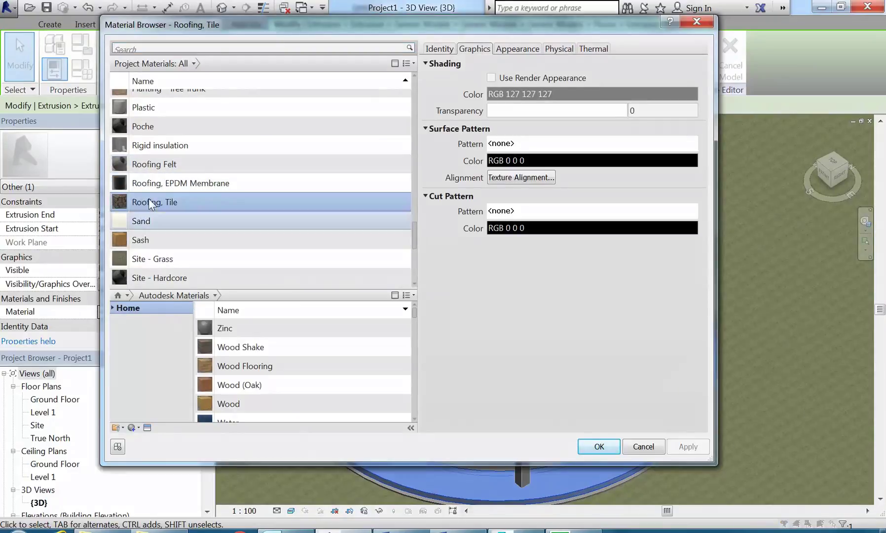
pyautogui.click(142, 239)
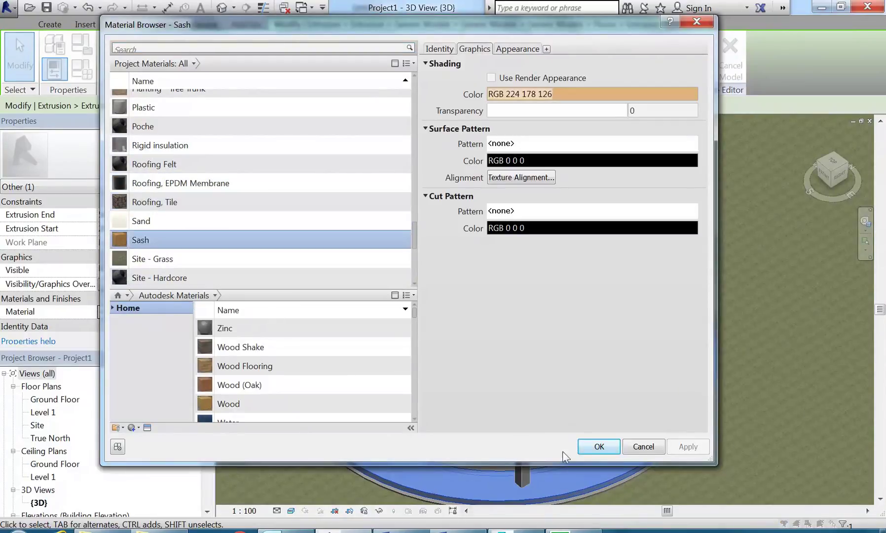
pyautogui.click(599, 446)
pyautogui.click(424, 293)
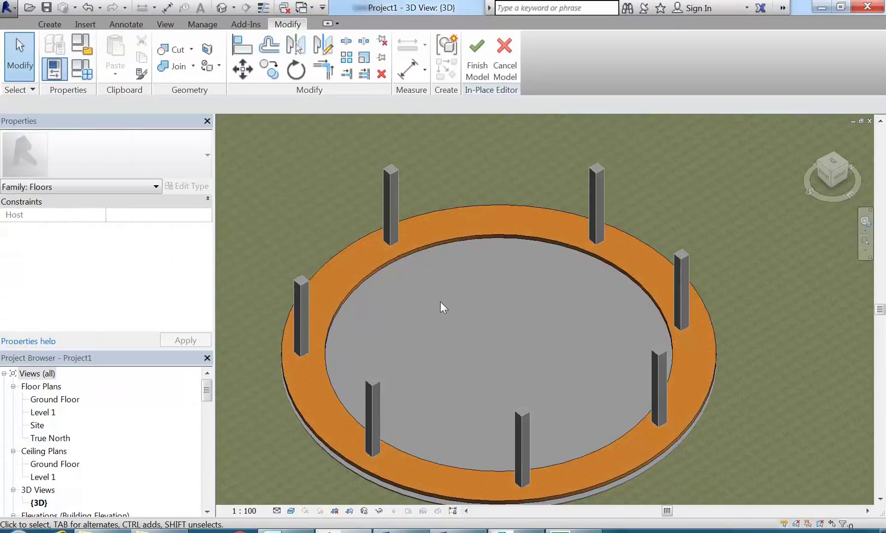
pyautogui.click(476, 54)
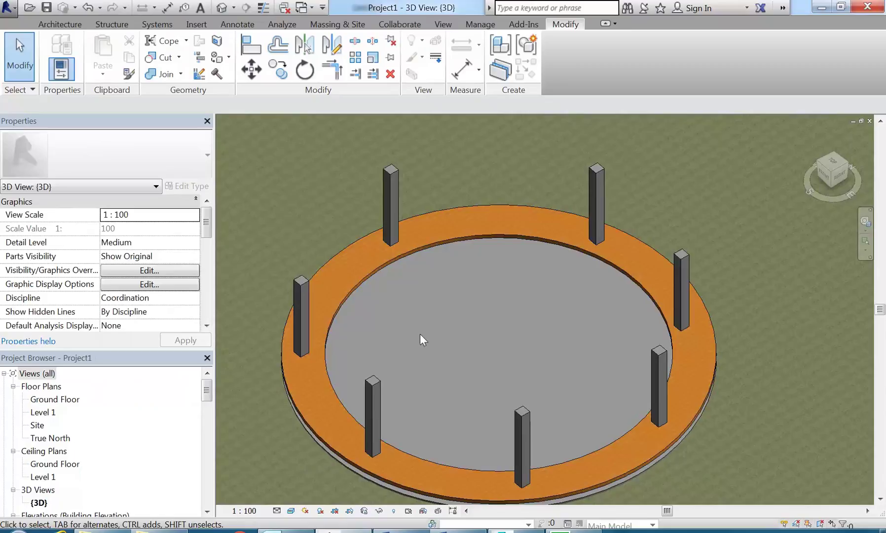
# Open the Column-rect family for editing from a placed column and show it in the default 3D view
pyautogui.click(390, 236)
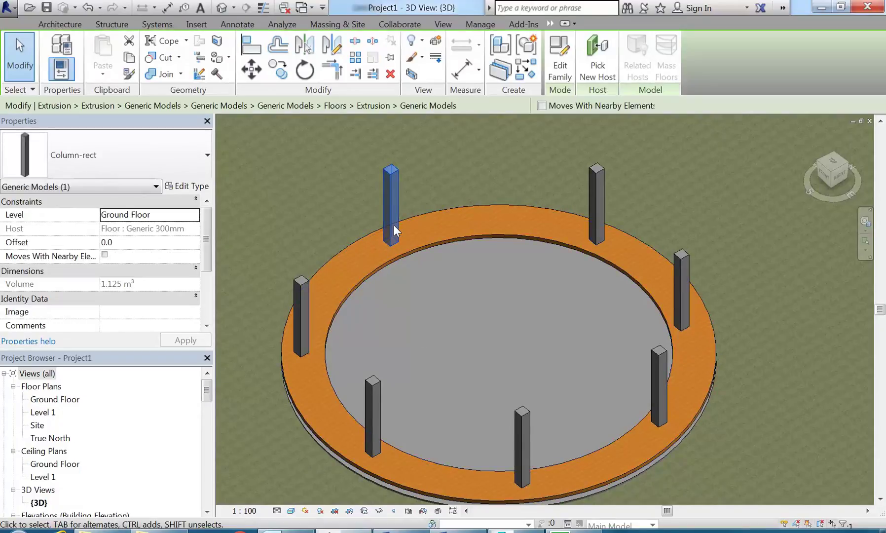
pyautogui.click(557, 64)
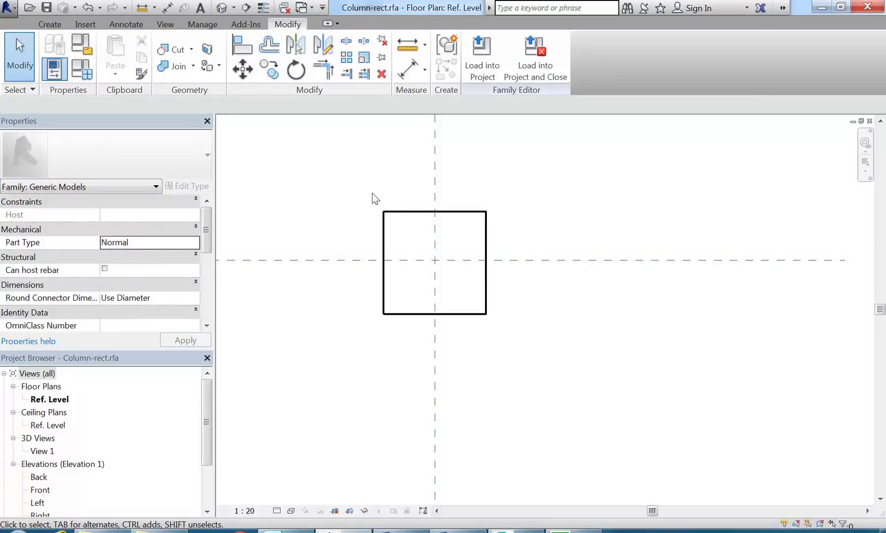
pyautogui.click(221, 8)
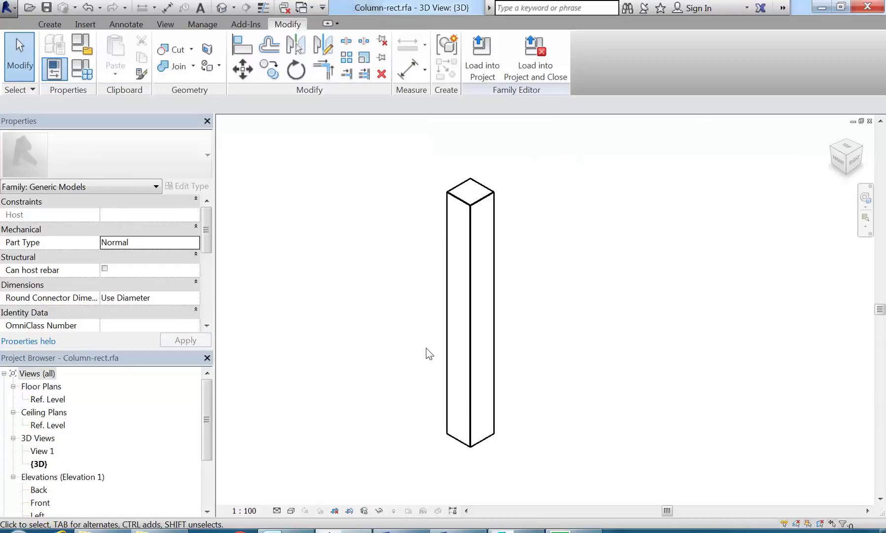
# Assign the Wood Shake material from the Autodesk Materials library to the column extrusion
pyautogui.click(447, 333)
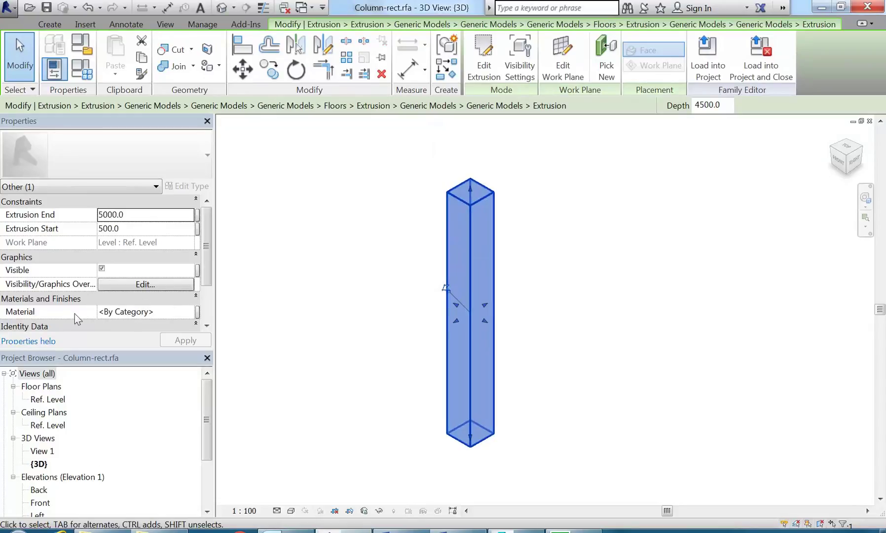
pyautogui.click(142, 311)
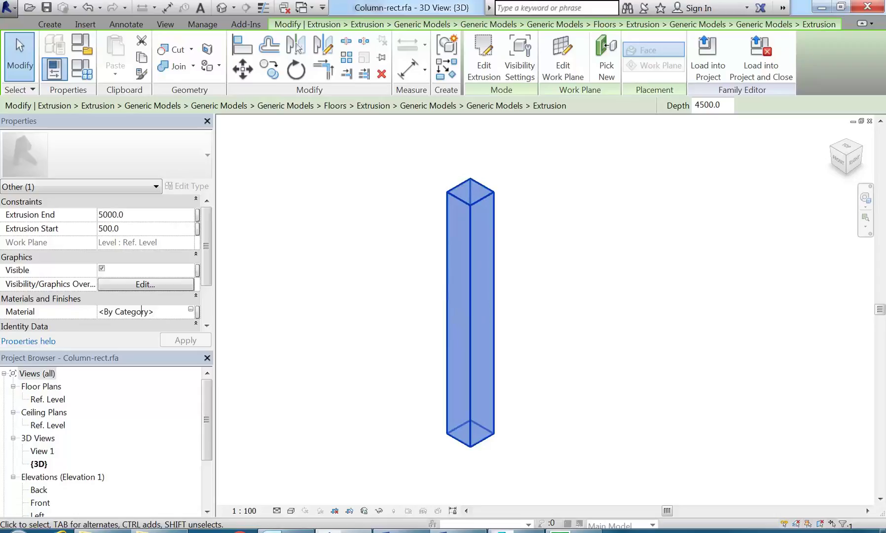
pyautogui.click(191, 310)
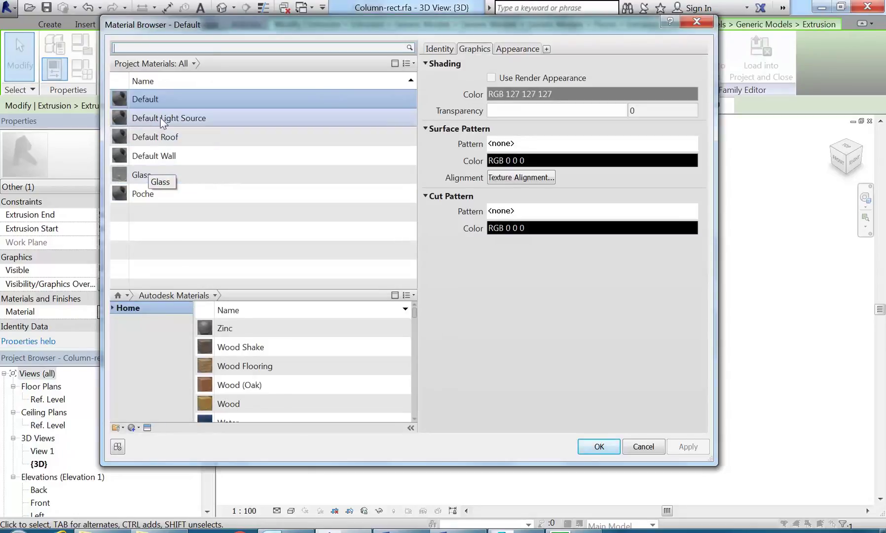
pyautogui.click(235, 346)
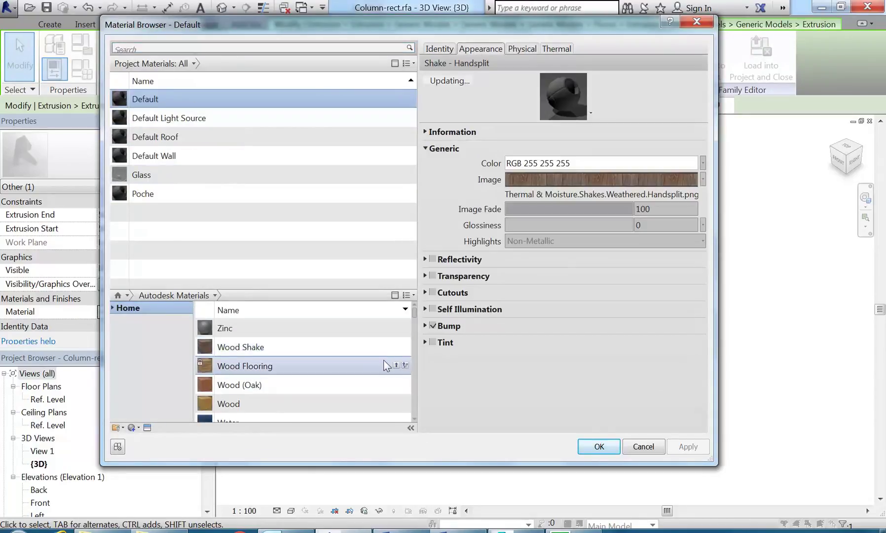
pyautogui.click(396, 346)
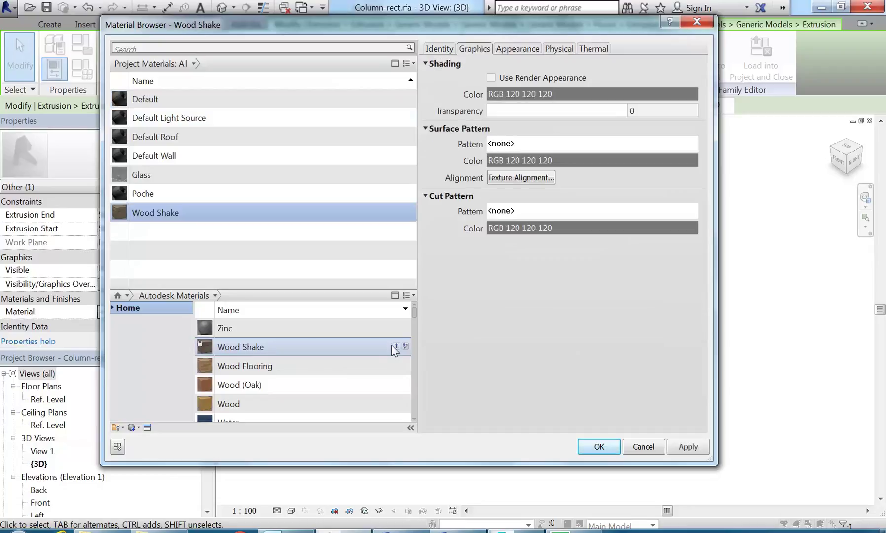
pyautogui.click(599, 447)
pyautogui.click(373, 252)
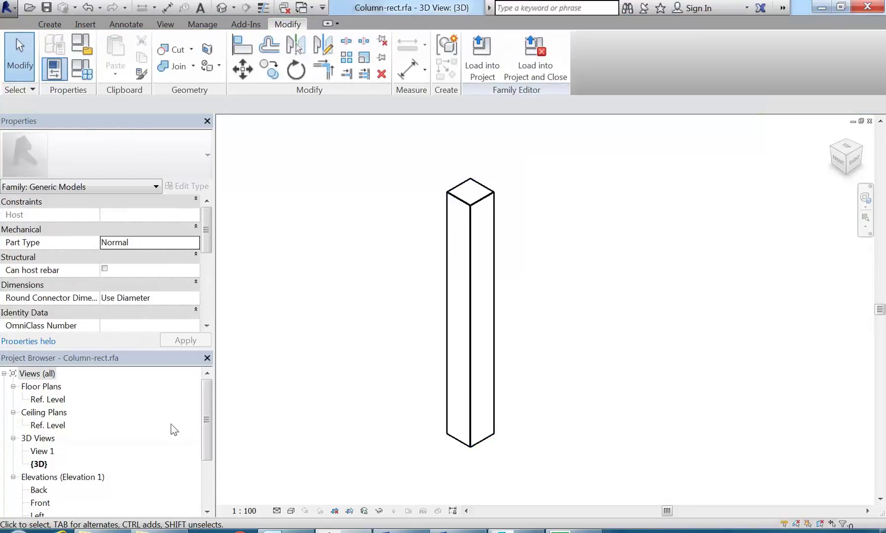
# Show the column with realistic material textures and load the family into the project, overwriting the existing version
pyautogui.click(291, 510)
pyautogui.click(301, 483)
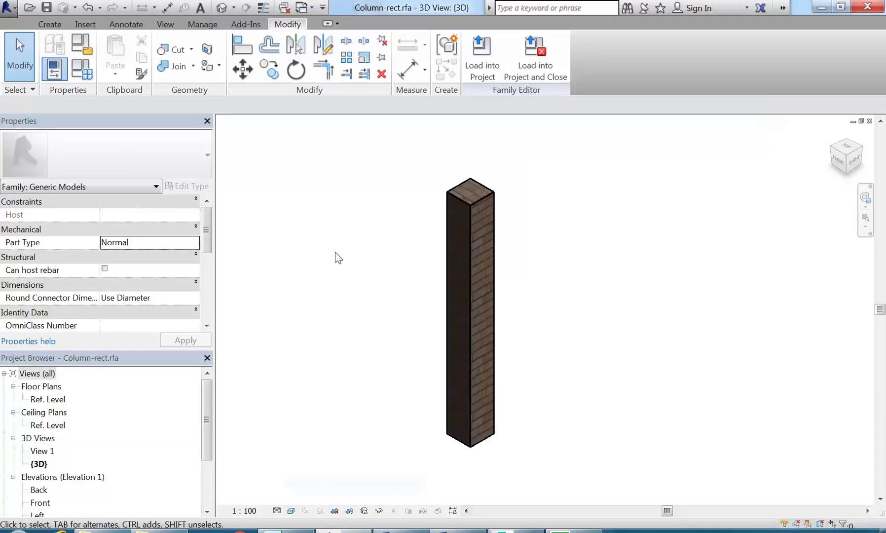
pyautogui.scroll(2, 459, 168)
pyautogui.scroll(-2, 459, 168)
pyautogui.moveTo(439, 211); pyautogui.dragTo(379, 276, button='middle')
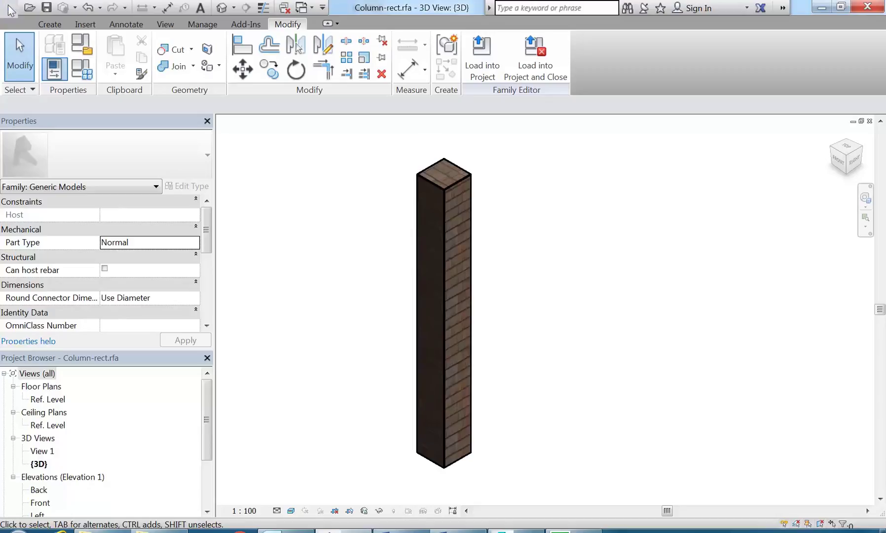
pyautogui.click(495, 69)
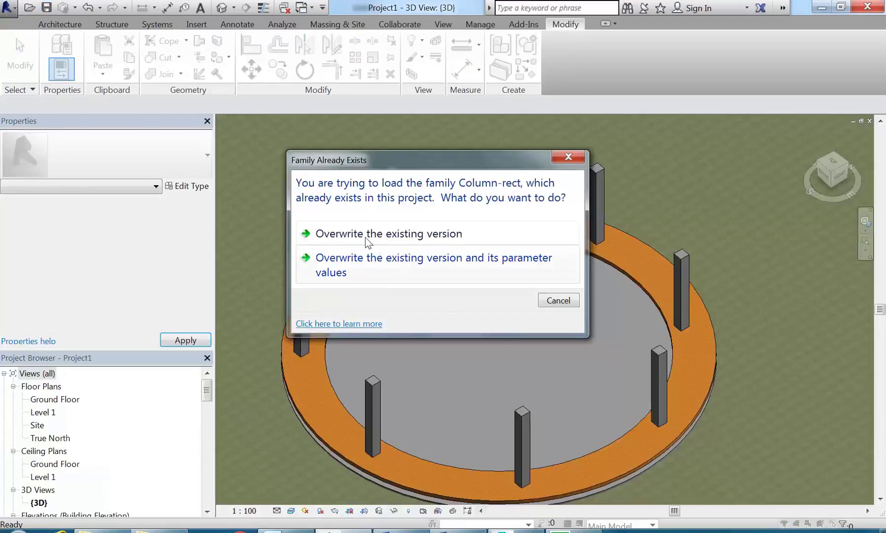
pyautogui.click(365, 238)
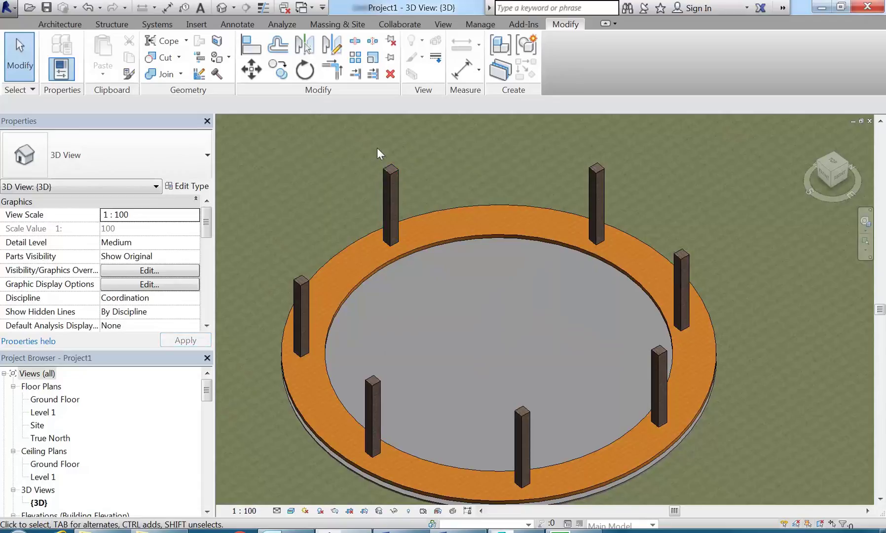
# Examine the wood texture of the columns around the ring up close in the project's 3D view
pyautogui.scroll(6, 376, 147)
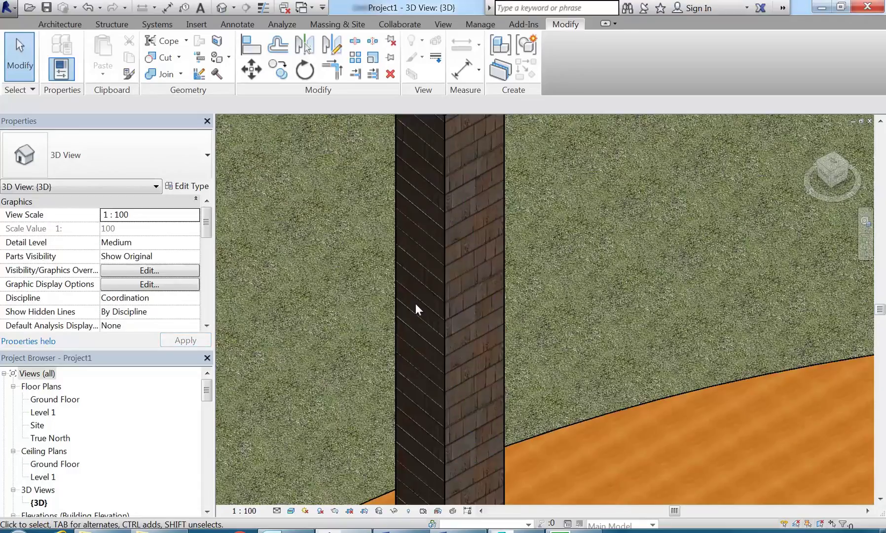
pyautogui.scroll(-5, 415, 303)
pyautogui.moveTo(413, 306); pyautogui.dragTo(515, 300, button='middle')
pyautogui.scroll(-5, 419, 284)
pyautogui.scroll(-3, 419, 284)
pyautogui.scroll(-2, 528, 306)
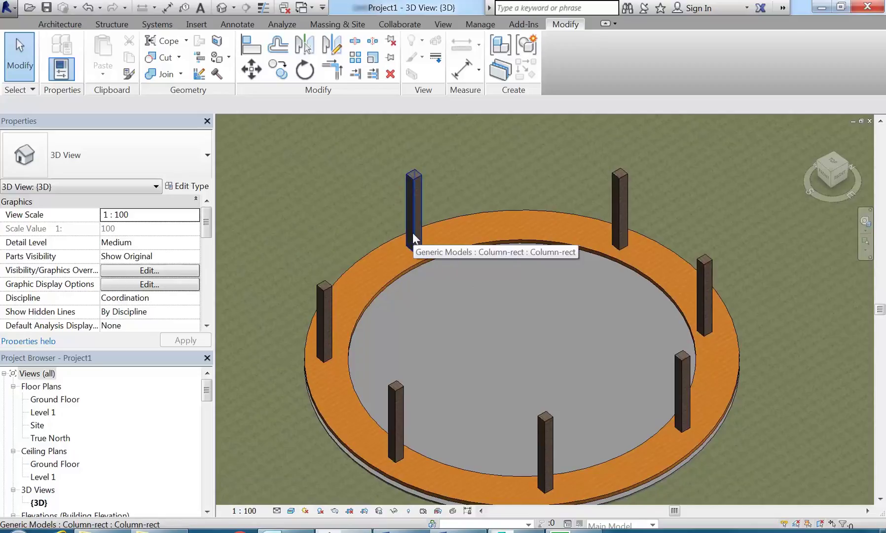
pyautogui.scroll(6, 391, 156)
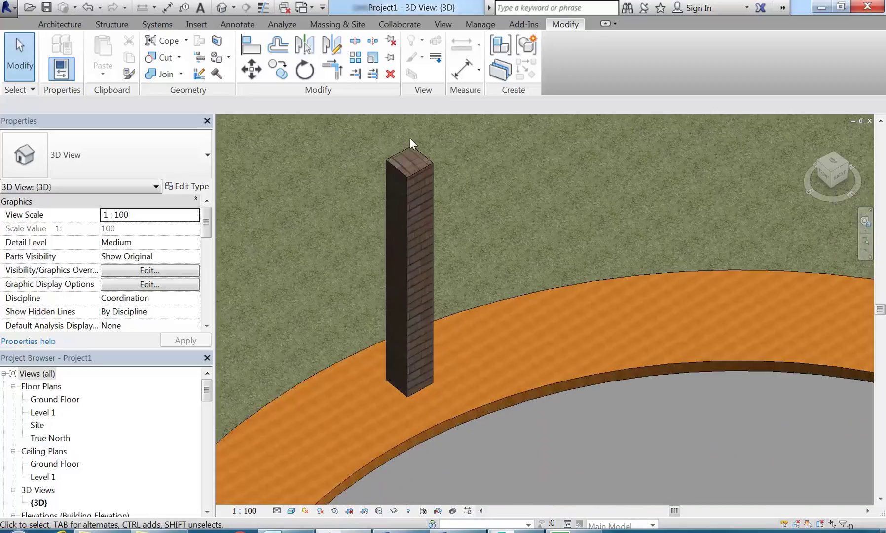
pyautogui.scroll(5, 466, 262)
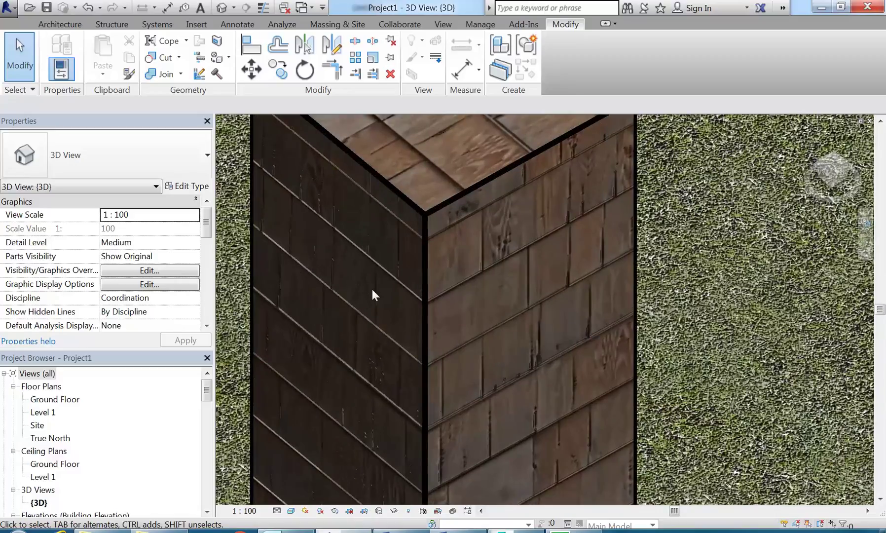
# Check the type properties of the placed Column-rect column for a material parameter
pyautogui.click(427, 316)
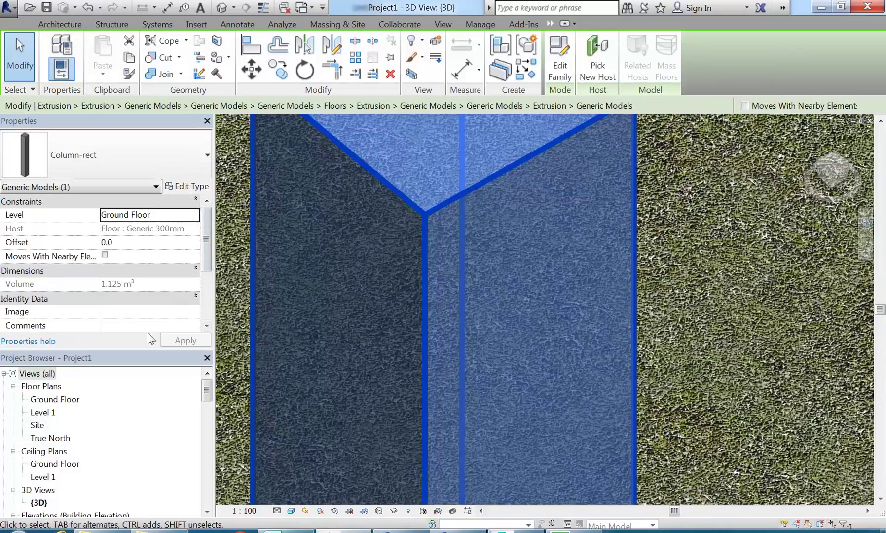
pyautogui.scroll(-5, 206, 296)
pyautogui.scroll(5, 203, 207)
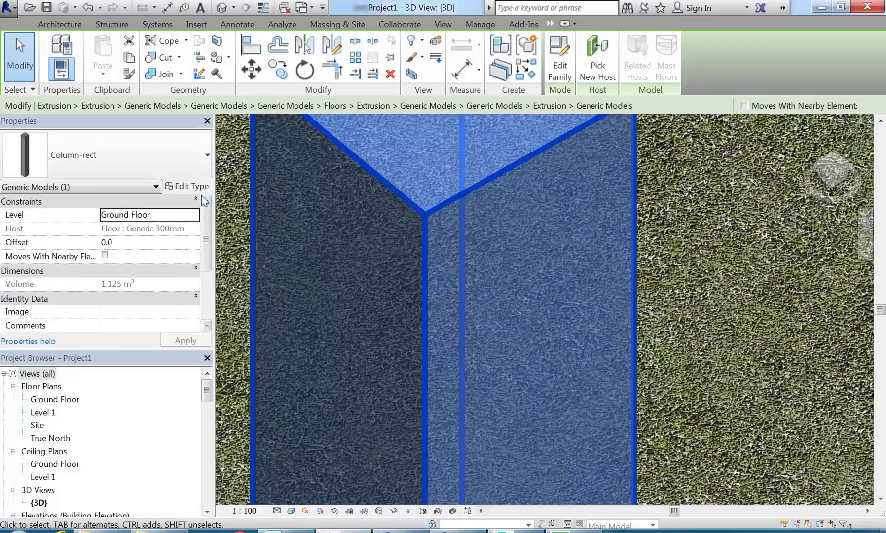
pyautogui.click(190, 186)
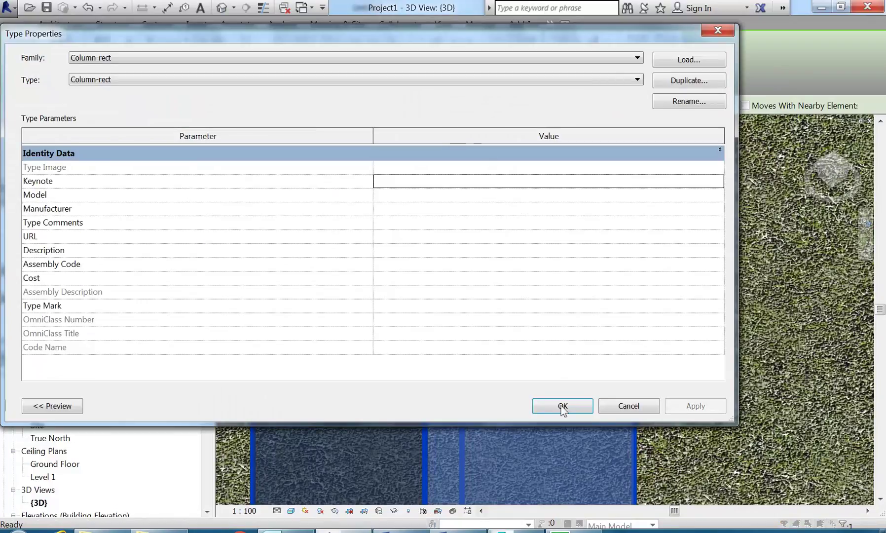
pyautogui.click(614, 407)
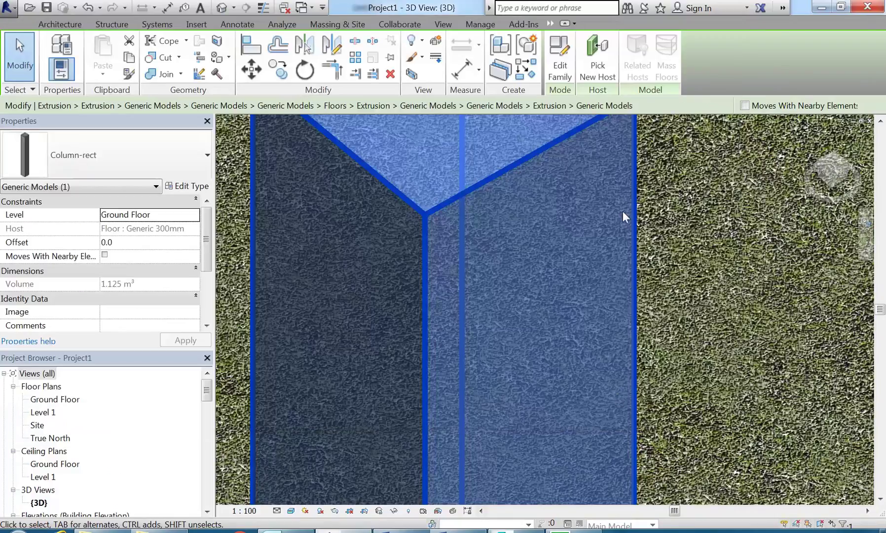
# Open the Column-rect family for editing from the placed column and bring up its extrusion's material settings
pyautogui.click(563, 65)
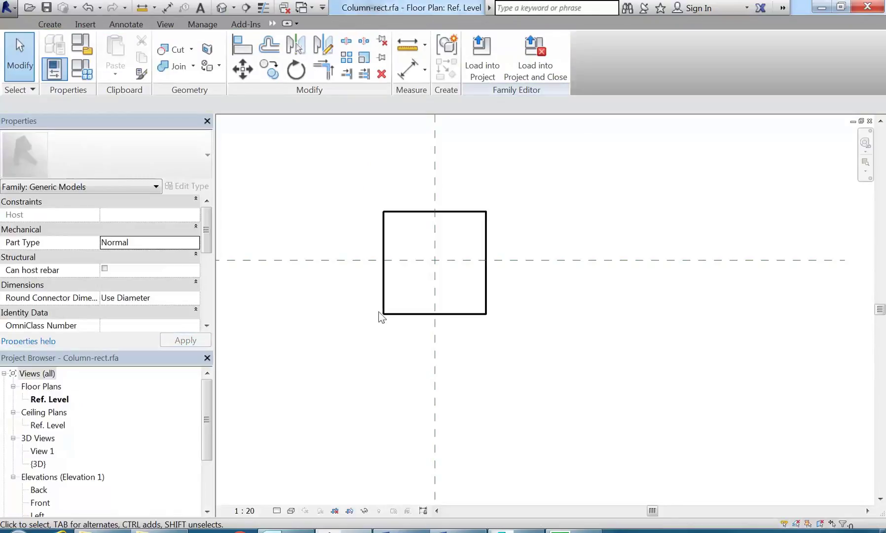
pyautogui.click(393, 320)
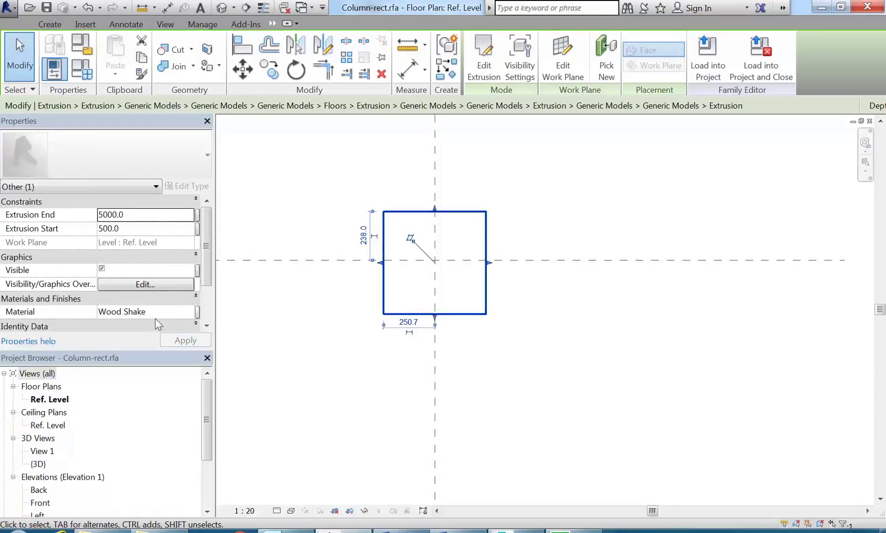
pyautogui.click(175, 312)
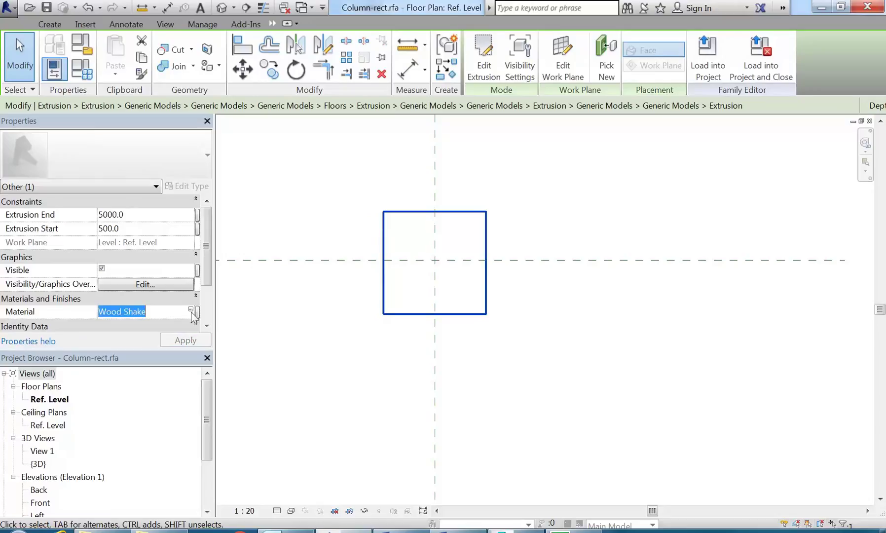
pyautogui.click(191, 310)
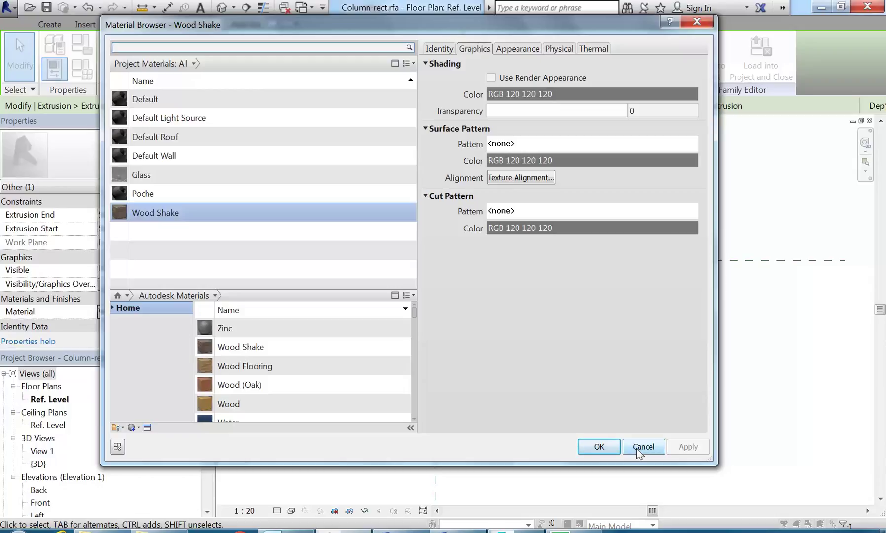
# Replace the Wood Shake appearance image with Brick_Non_Uniform_12inch_Soldier_Burgundy.png, browsing the texture files as thumbnails
pyautogui.click(517, 48)
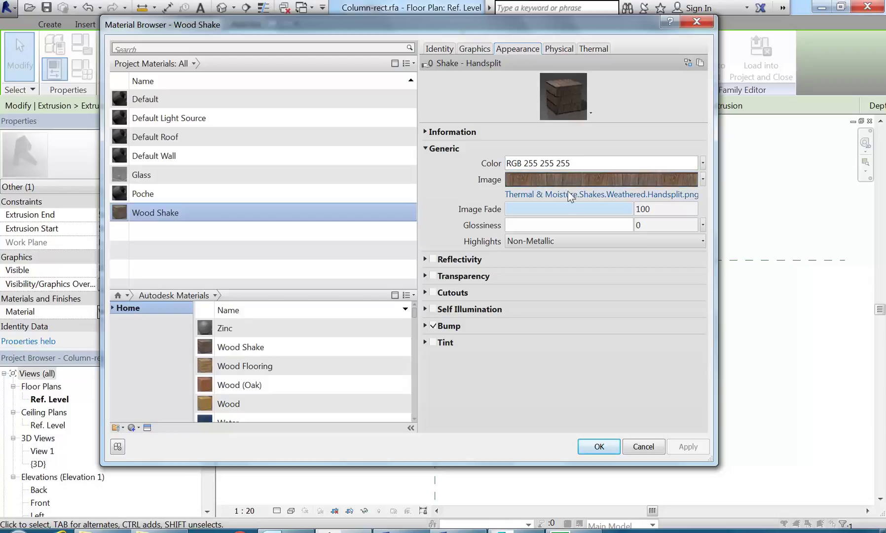
pyautogui.click(528, 196)
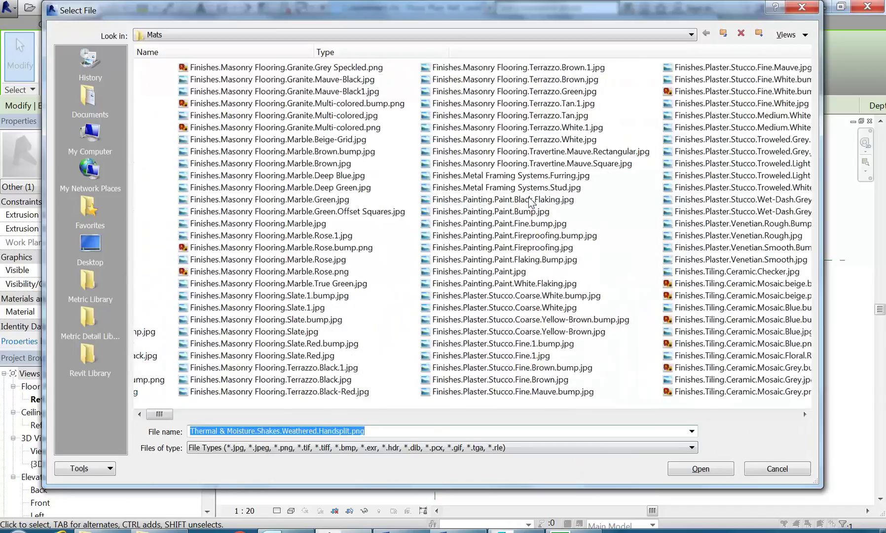
pyautogui.click(787, 34)
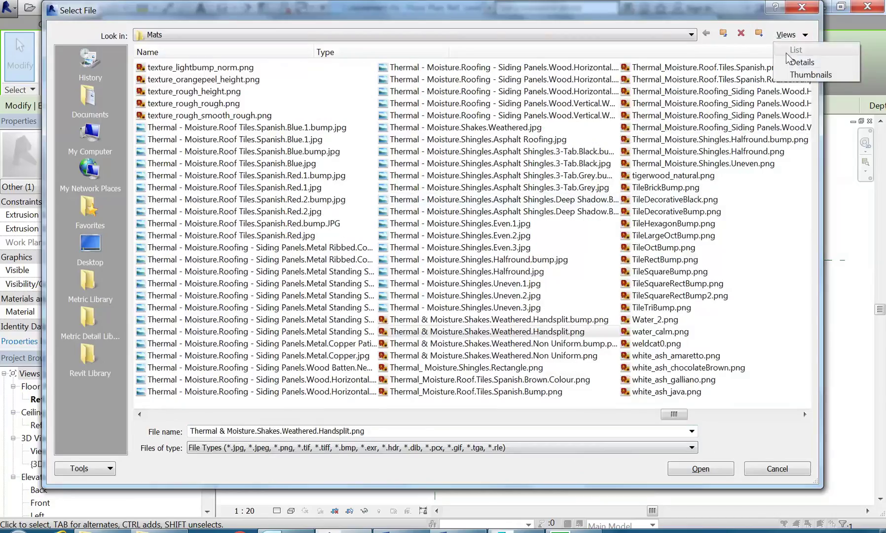
pyautogui.click(799, 73)
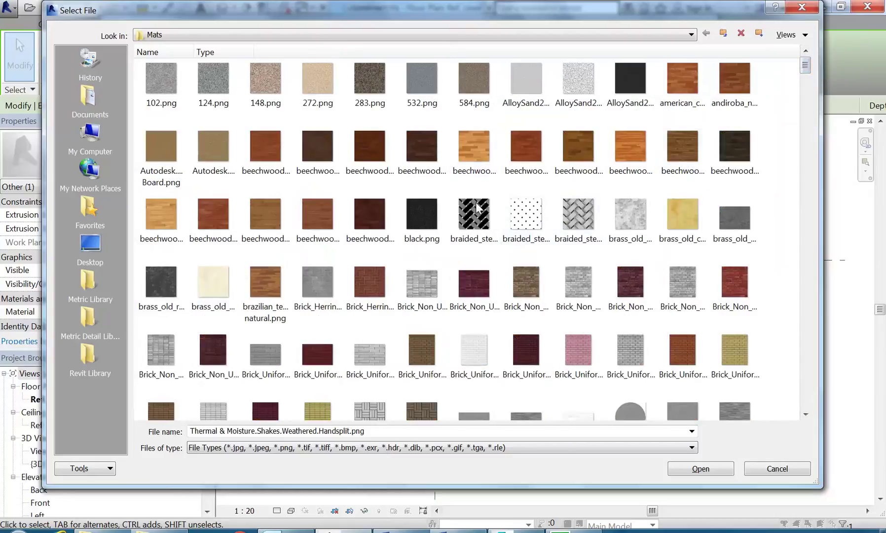
pyautogui.click(472, 285)
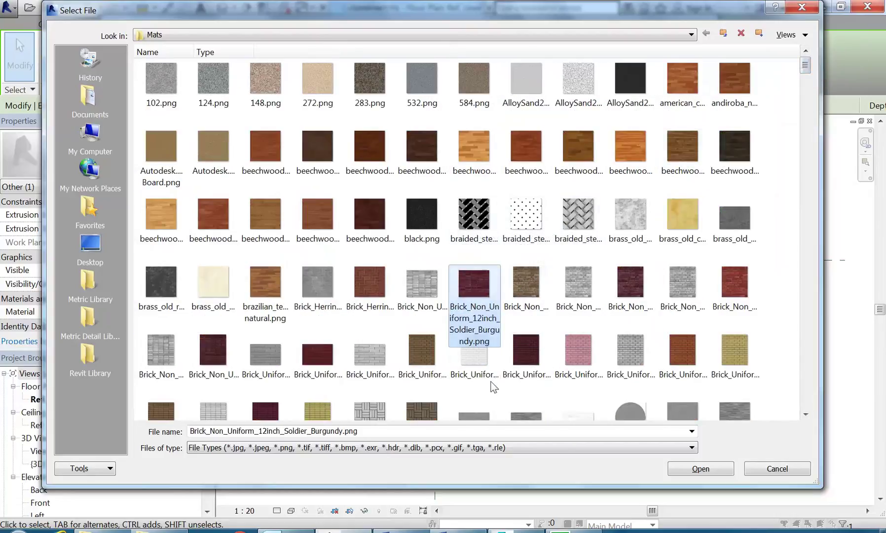
pyautogui.click(700, 472)
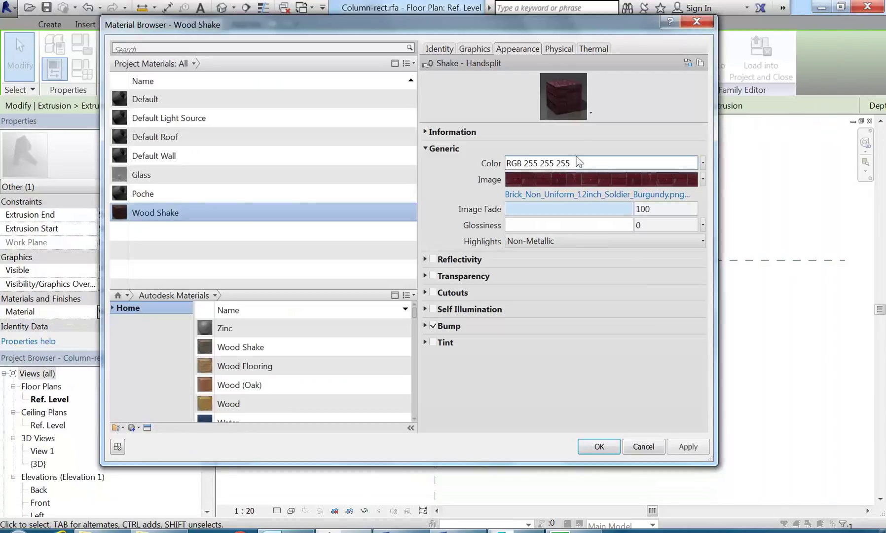
pyautogui.moveTo(623, 130); pyautogui.dragTo(616, 180)
pyautogui.click(588, 452)
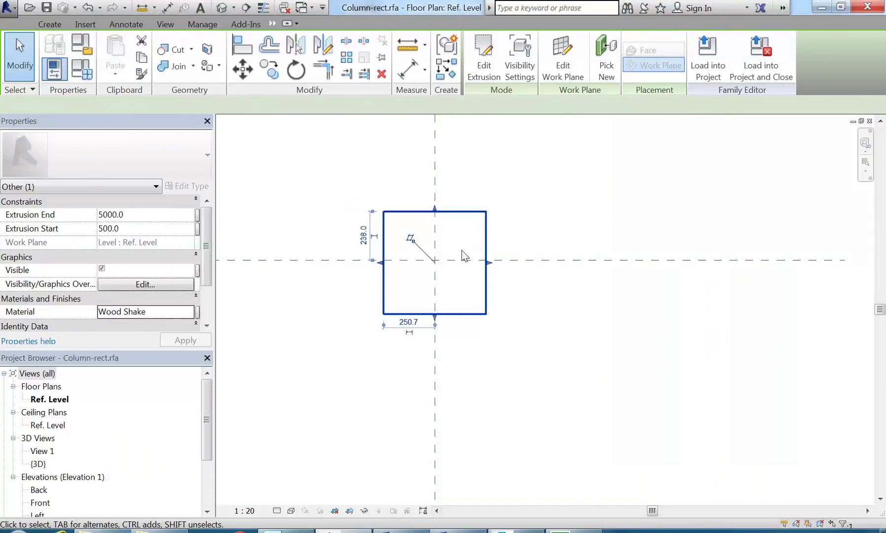
# Inspect the retextured column in the family's 3D view and load it into the project, overwriting the existing version
pyautogui.doubleClick(41, 465)
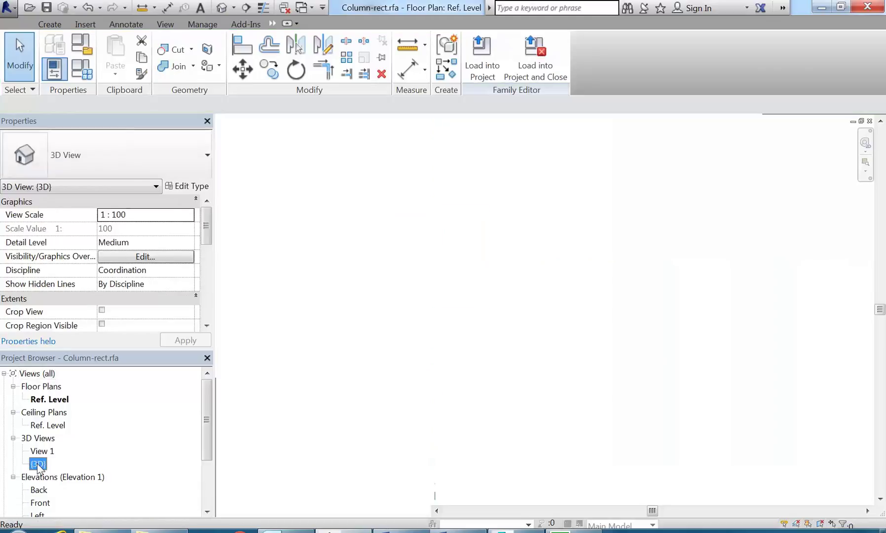
pyautogui.scroll(5, 434, 167)
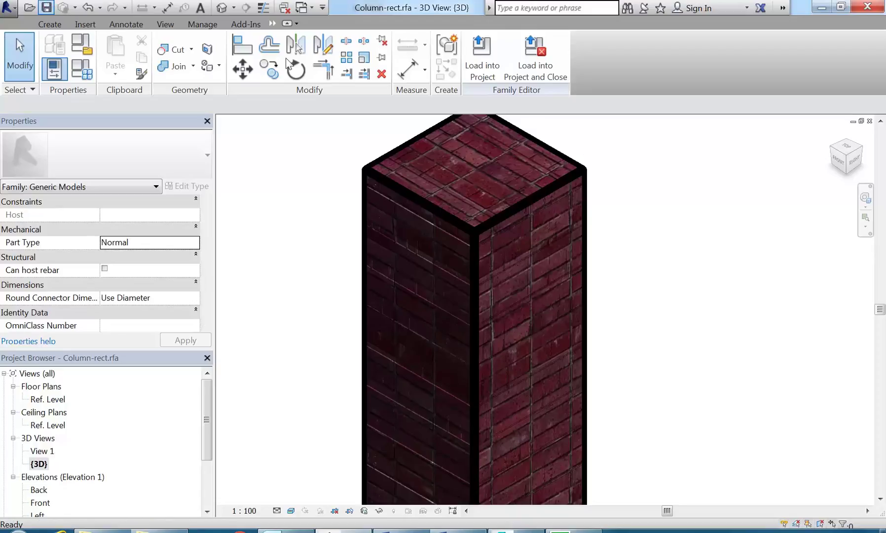
pyautogui.click(482, 64)
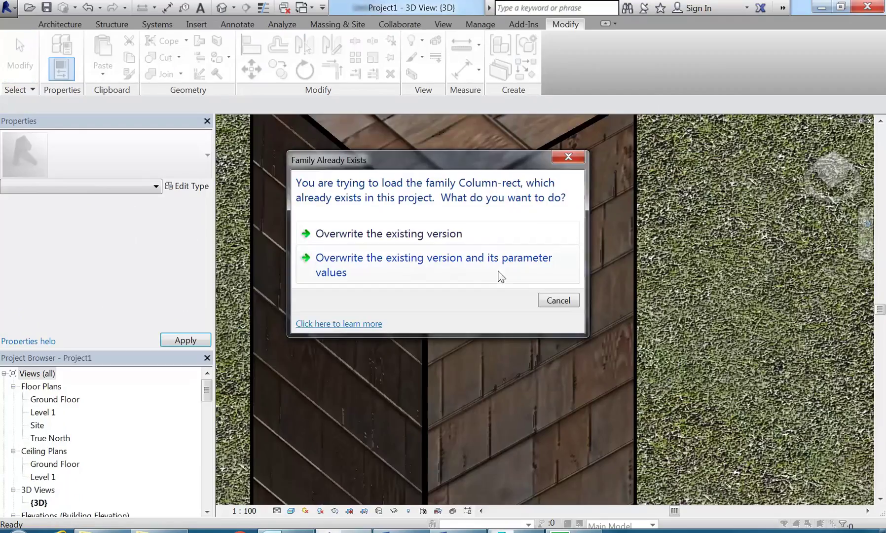
pyautogui.click(375, 237)
# Check the texture on the reloaded column in the project's 3D view
pyautogui.scroll(-5, 455, 166)
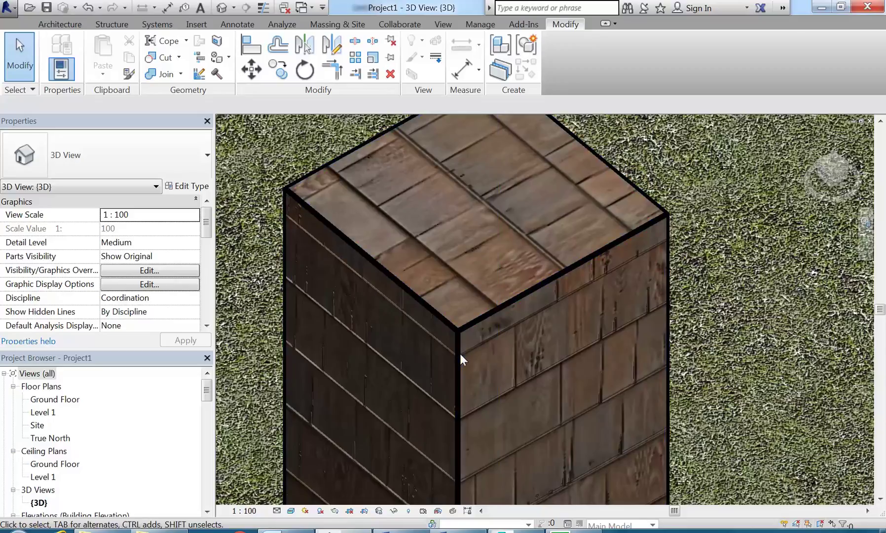
pyautogui.click(455, 354)
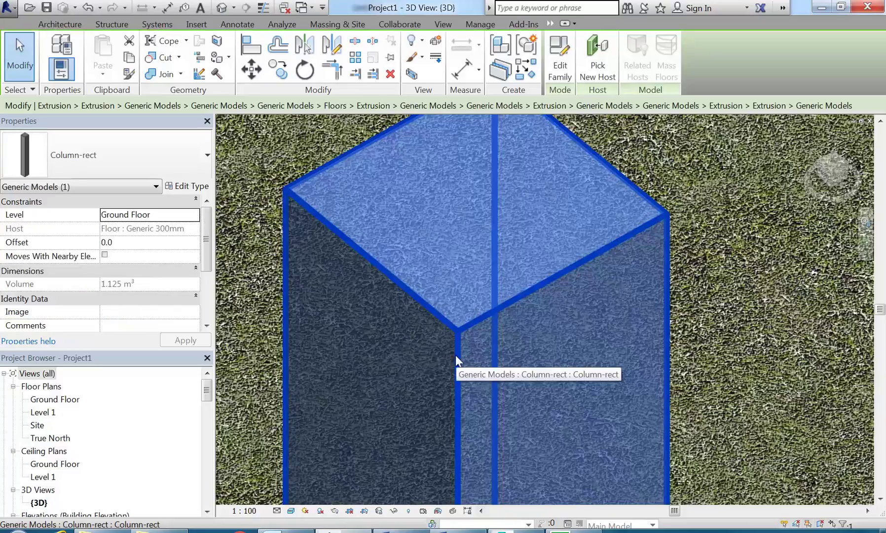
pyautogui.press('Escape')
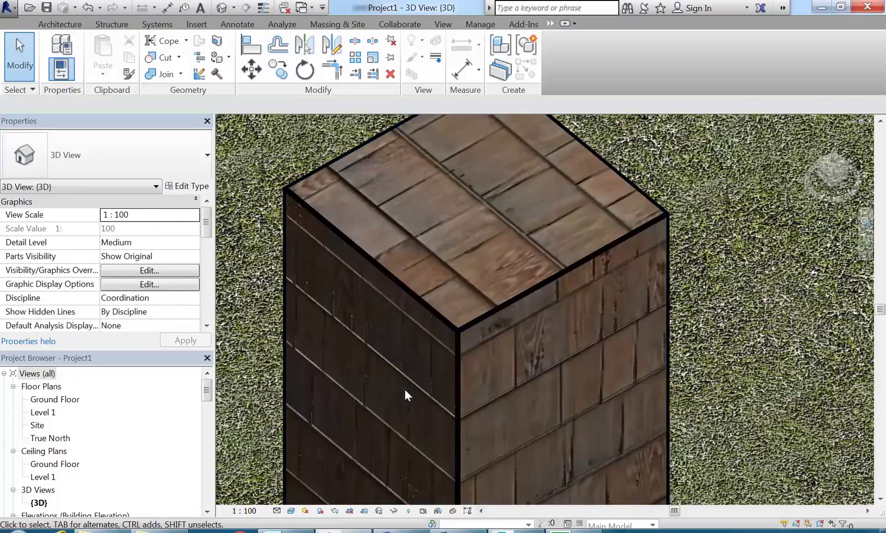
# Examine the appearance image of the project's Wood Shake material, leaving the material unmodified
pyautogui.click(457, 361)
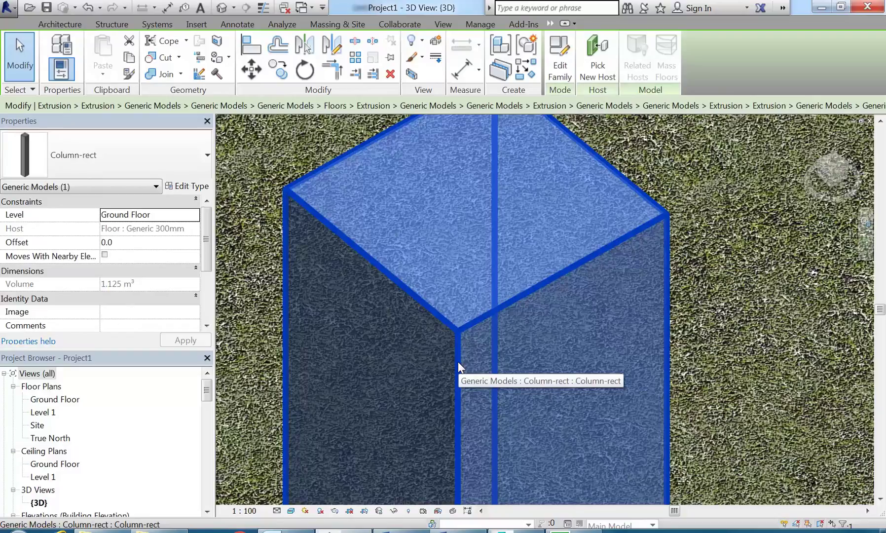
pyautogui.press('Escape')
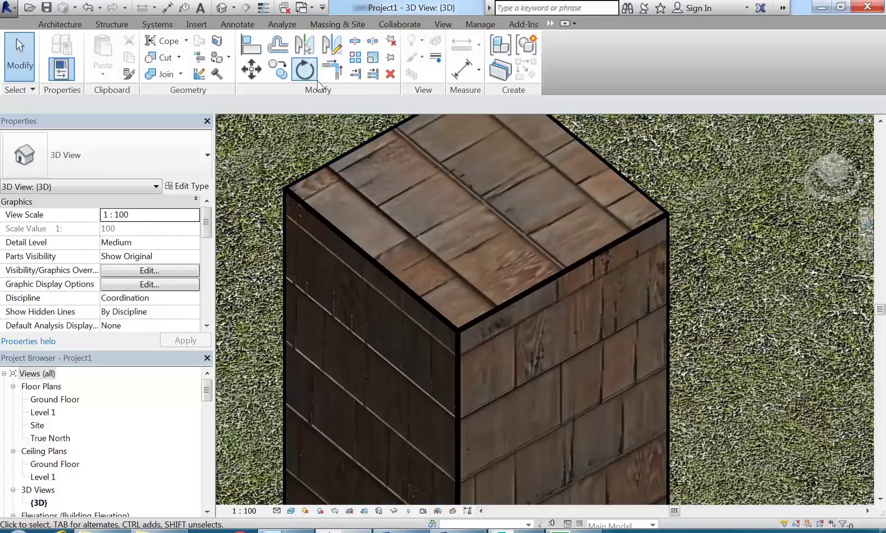
pyautogui.click(480, 24)
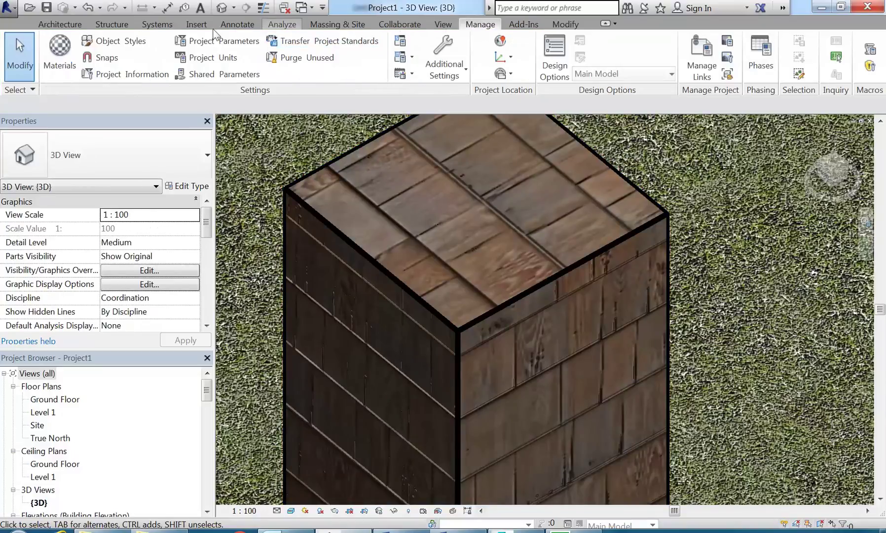
pyautogui.click(59, 52)
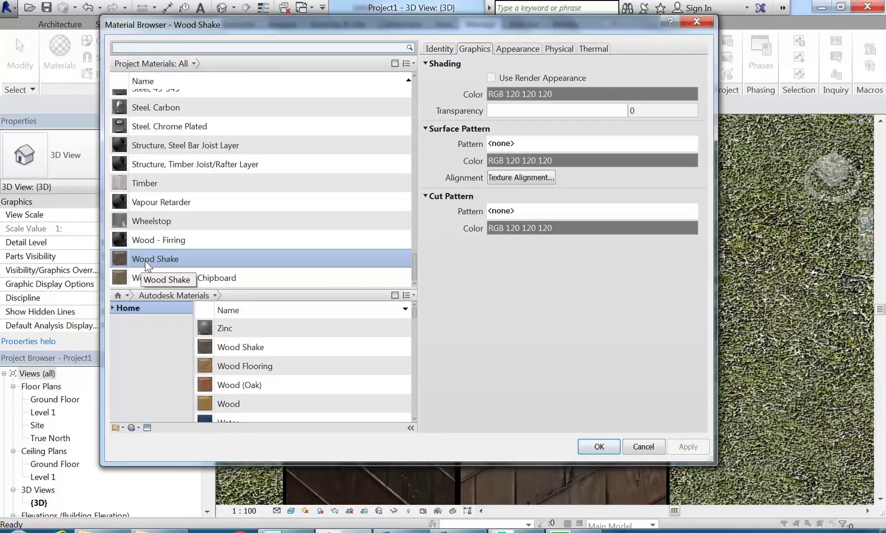
pyautogui.click(516, 48)
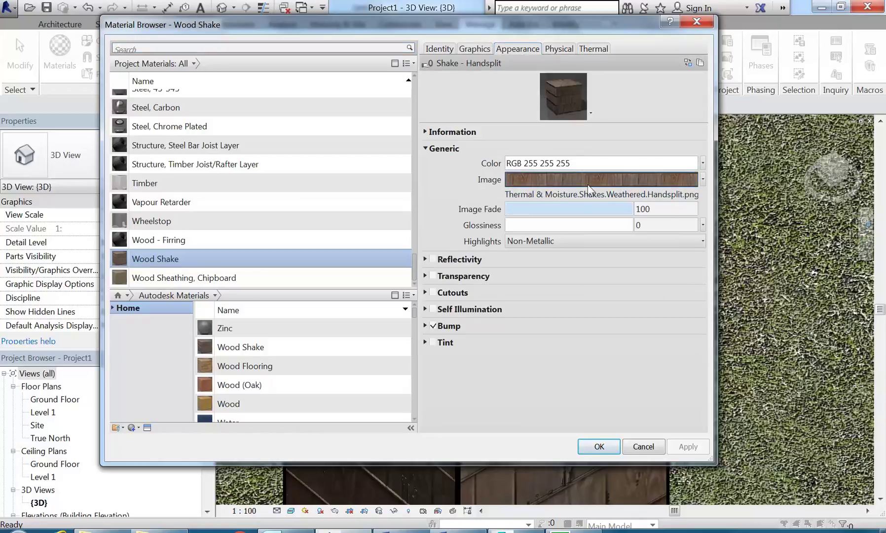
pyautogui.moveTo(589, 188)
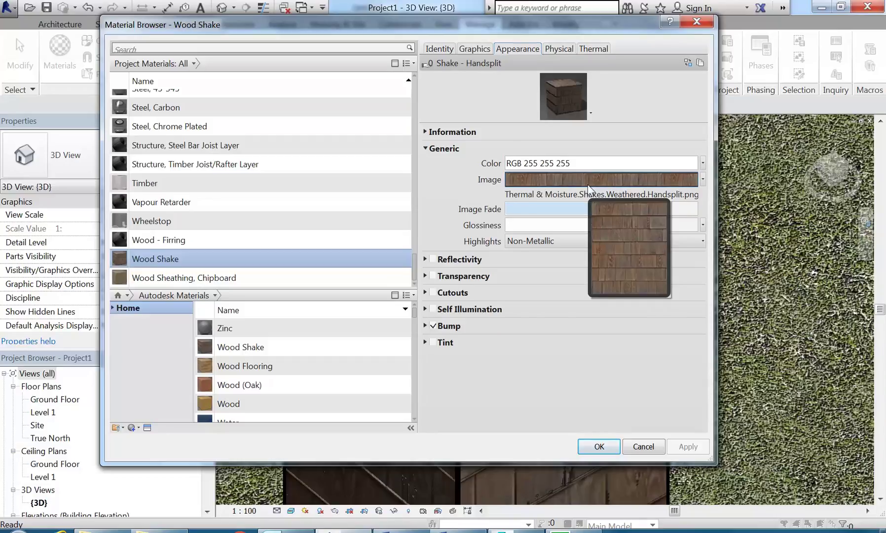
pyautogui.click(649, 451)
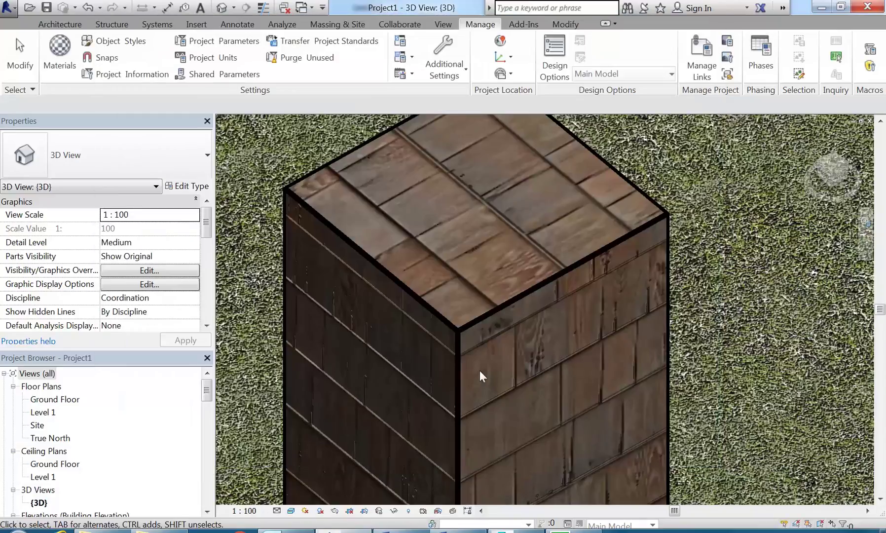
# Open the Column-rect family for editing from a column placed on the ring and show the whole column in the family's 3D view
pyautogui.click(456, 383)
pyautogui.scroll(-6, 471, 312)
pyautogui.scroll(-8, 451, 274)
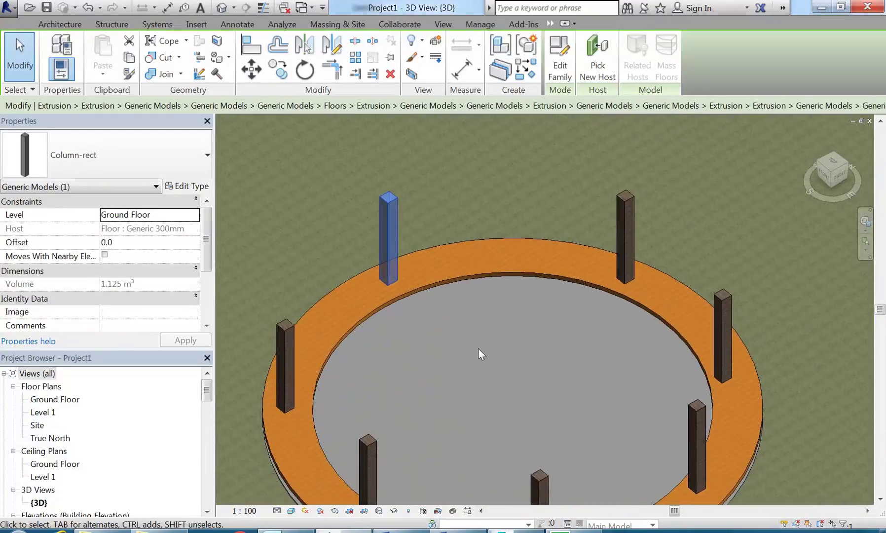
pyautogui.scroll(-3, 477, 351)
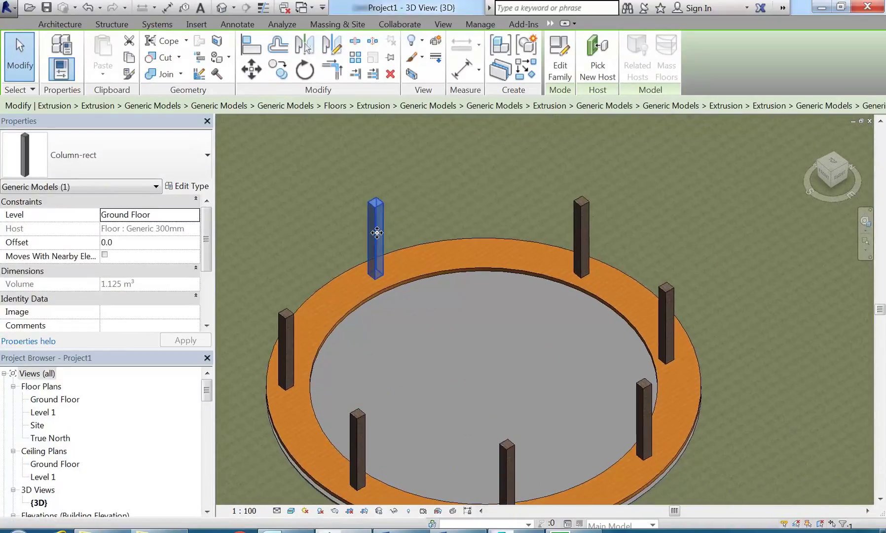
pyautogui.scroll(4, 400, 271)
pyautogui.scroll(-4, 439, 334)
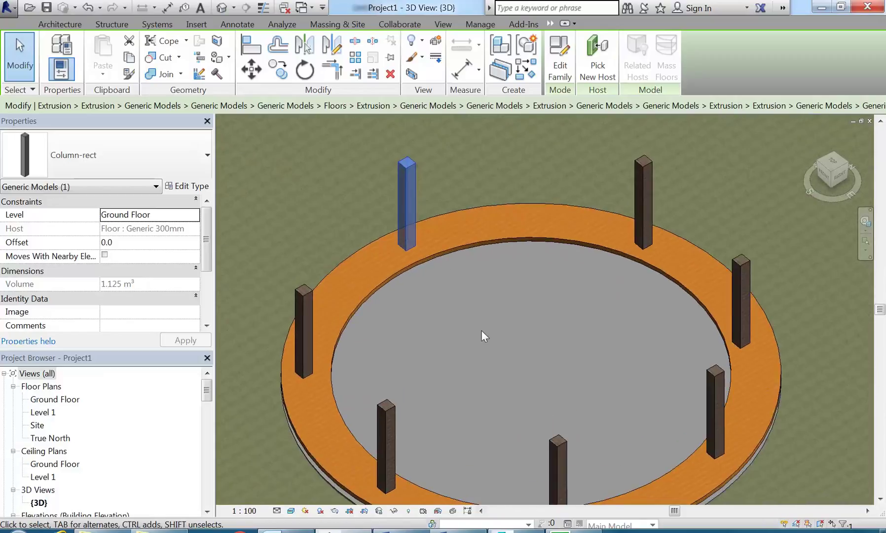
pyautogui.press('Escape')
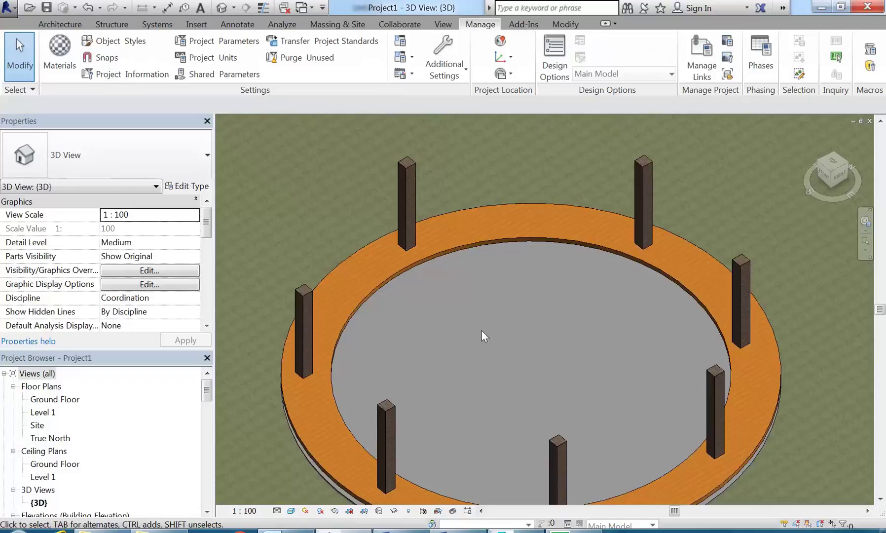
pyautogui.click(415, 234)
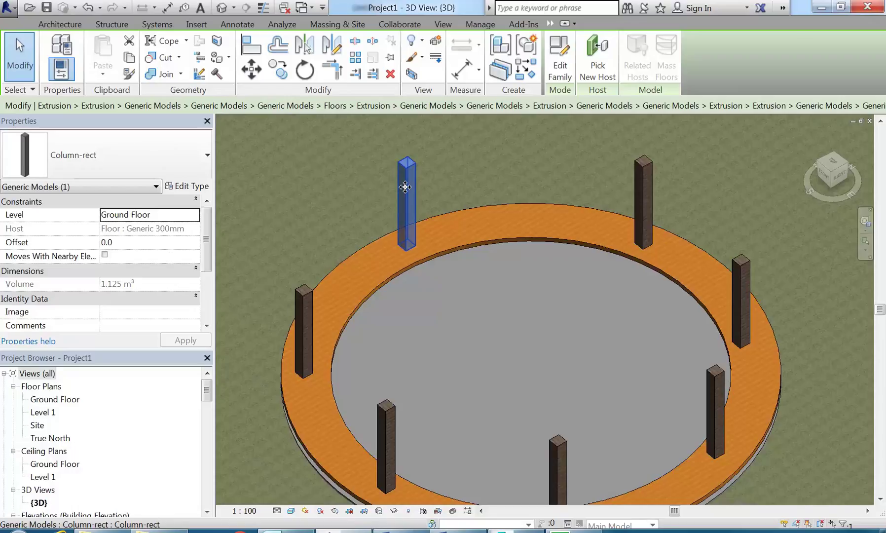
pyautogui.click(560, 60)
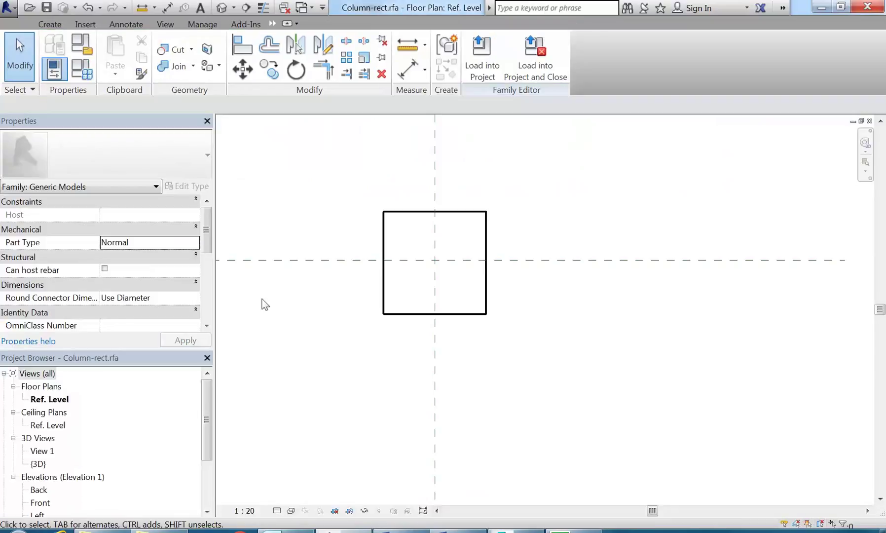
pyautogui.doubleClick(39, 464)
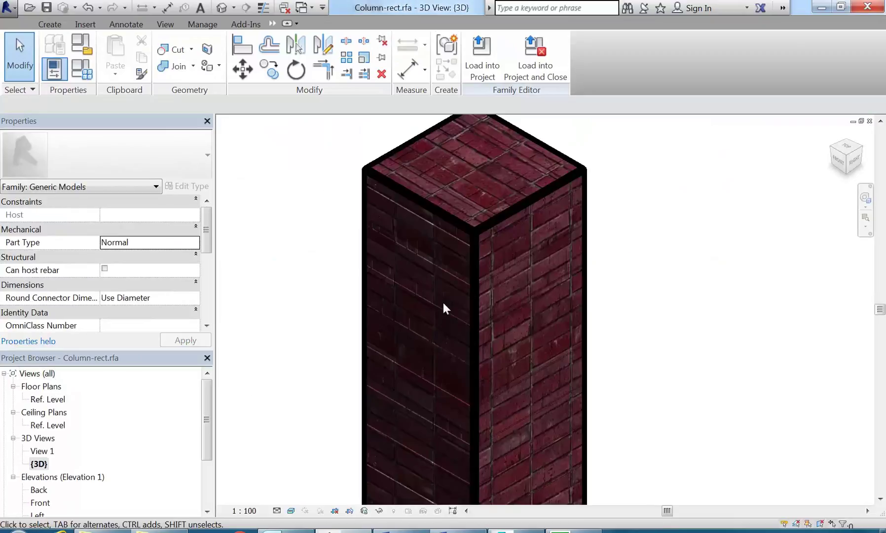
pyautogui.scroll(-3, 418, 328)
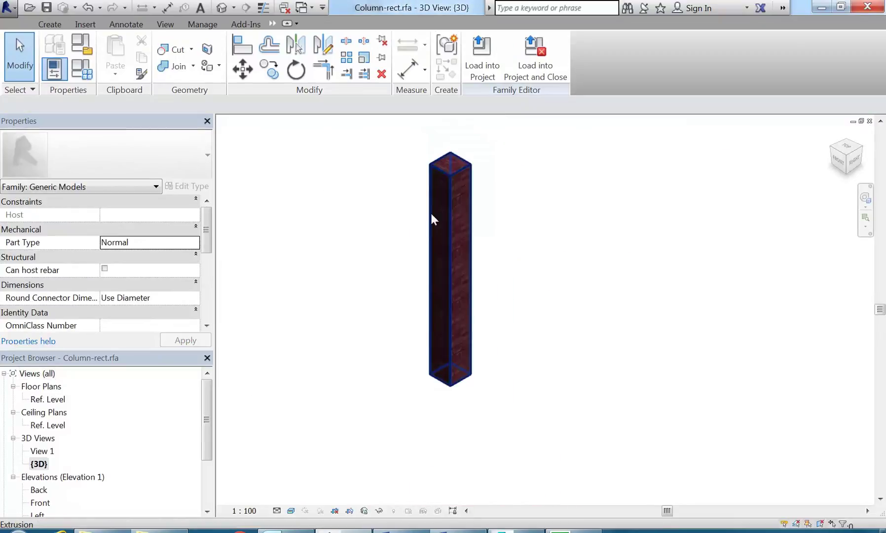
# Link the column extrusion's material to a new family type parameter named Column Material, grouped under Materials and Finishes
pyautogui.click(428, 265)
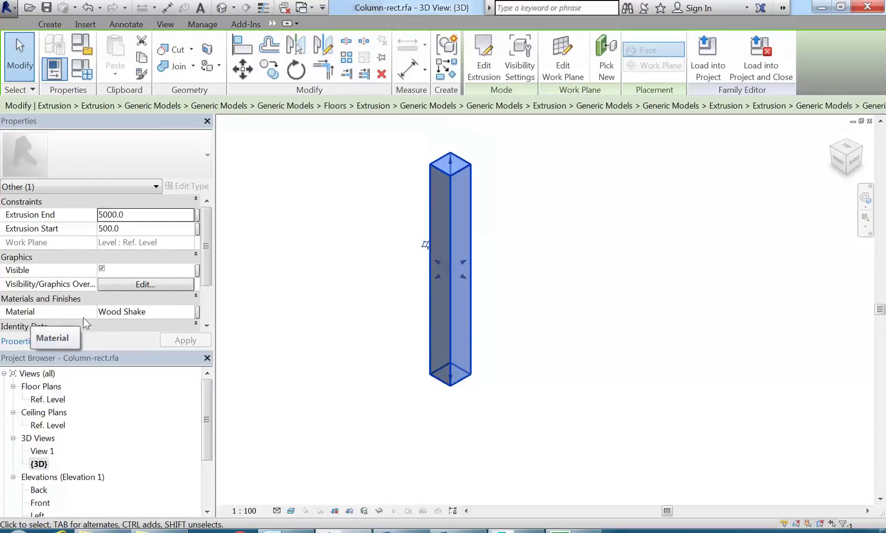
pyautogui.click(197, 312)
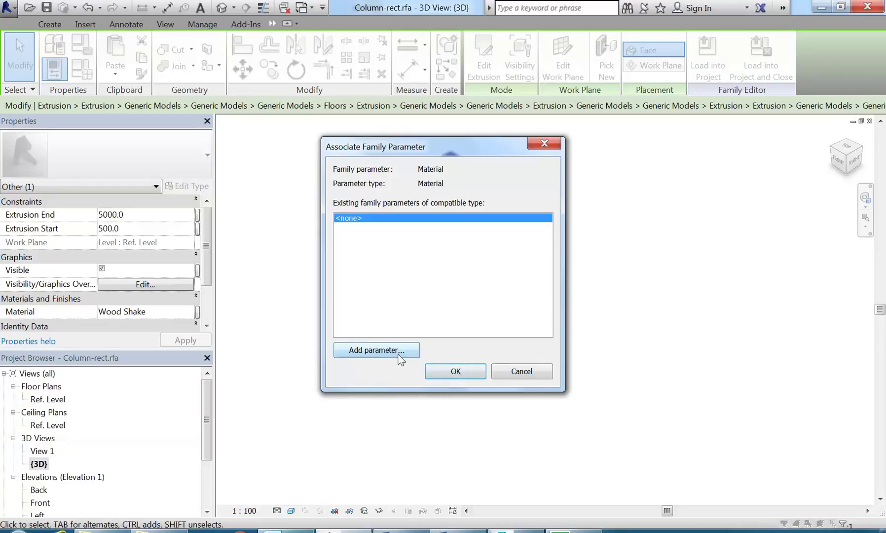
pyautogui.click(380, 350)
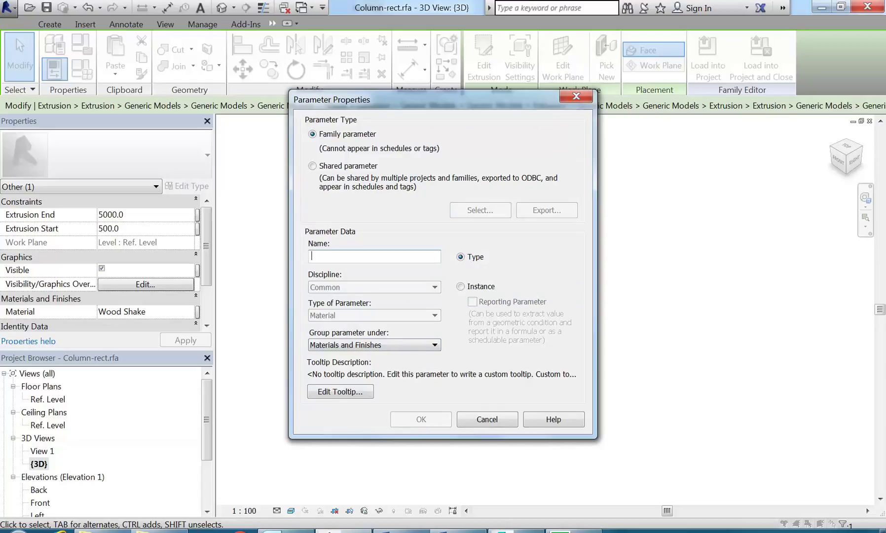
pyautogui.write('Column')
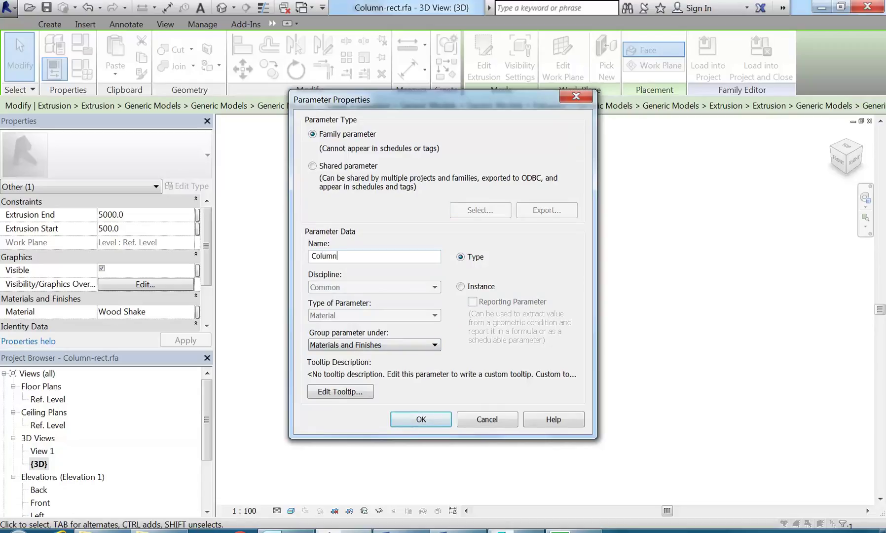
pyautogui.write(' Material')
pyautogui.click(417, 419)
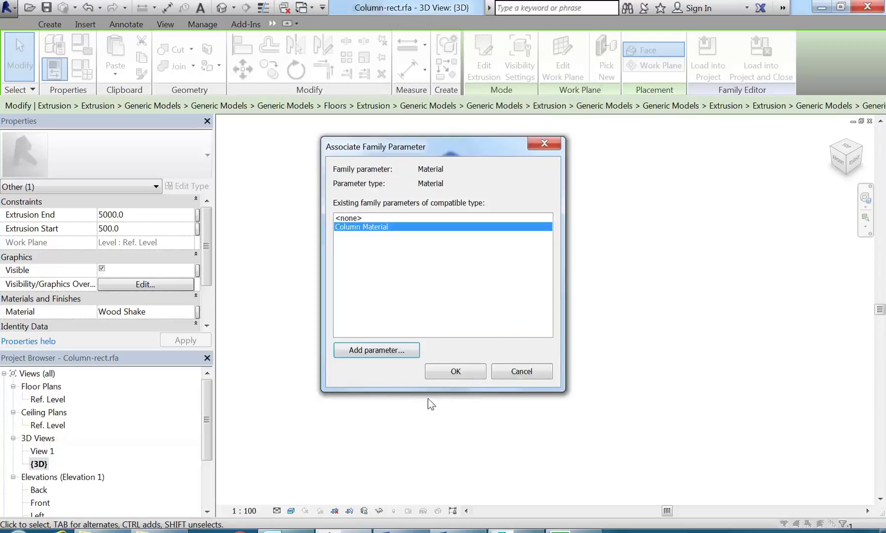
pyautogui.click(455, 371)
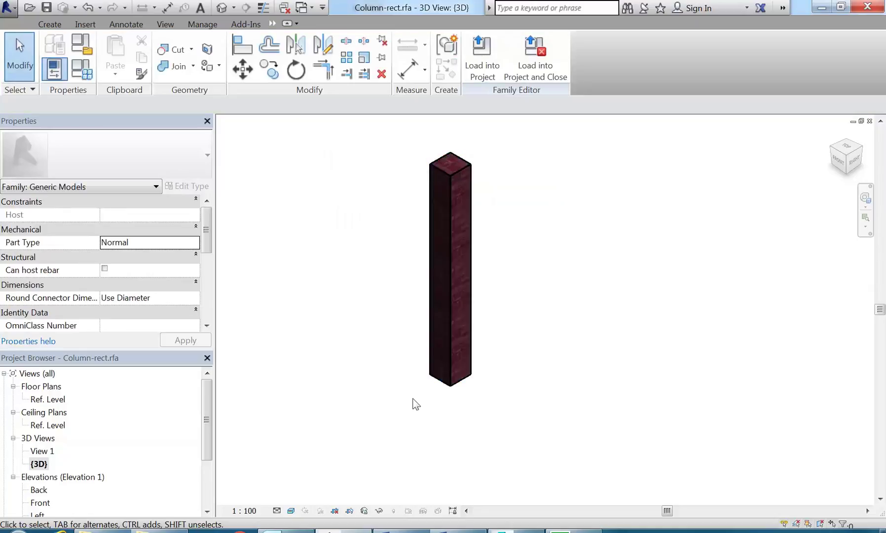
# Save the Column-rect family and load it into the project, overwriting the existing version
pyautogui.click(47, 8)
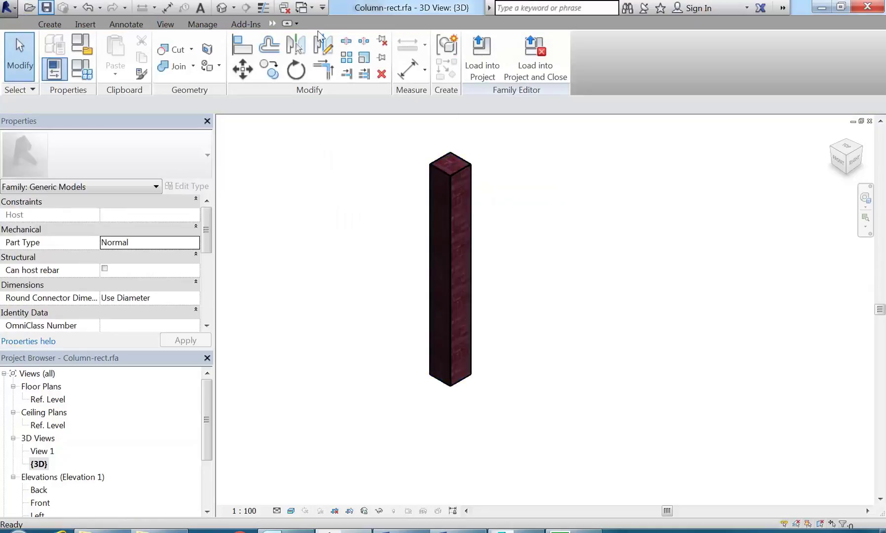
pyautogui.click(482, 61)
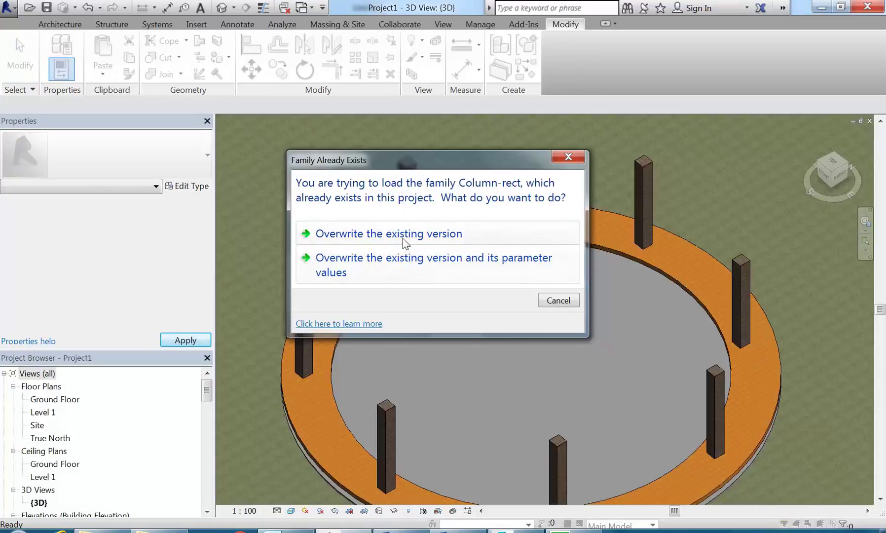
pyautogui.click(403, 236)
pyautogui.click(409, 247)
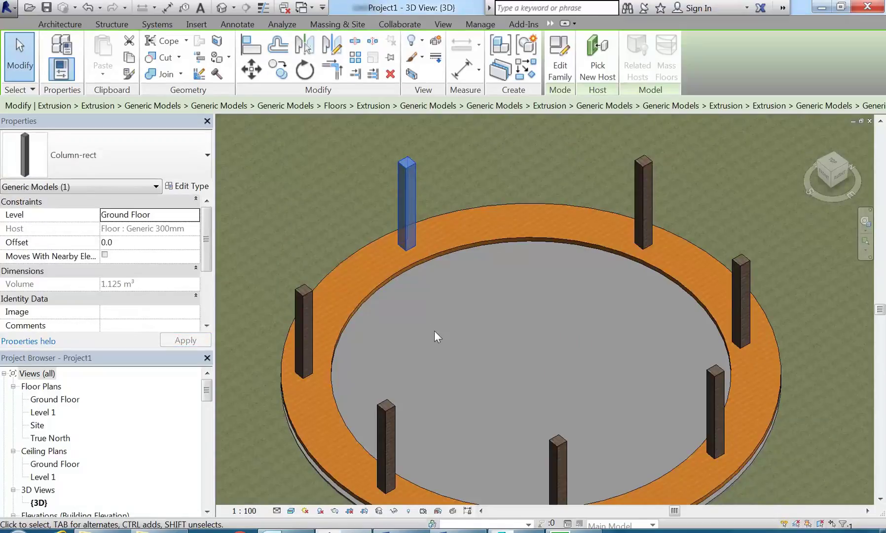
# Set the Column Material type parameter of the Column-rect type to Sash, trying other project materials first
pyautogui.click(188, 186)
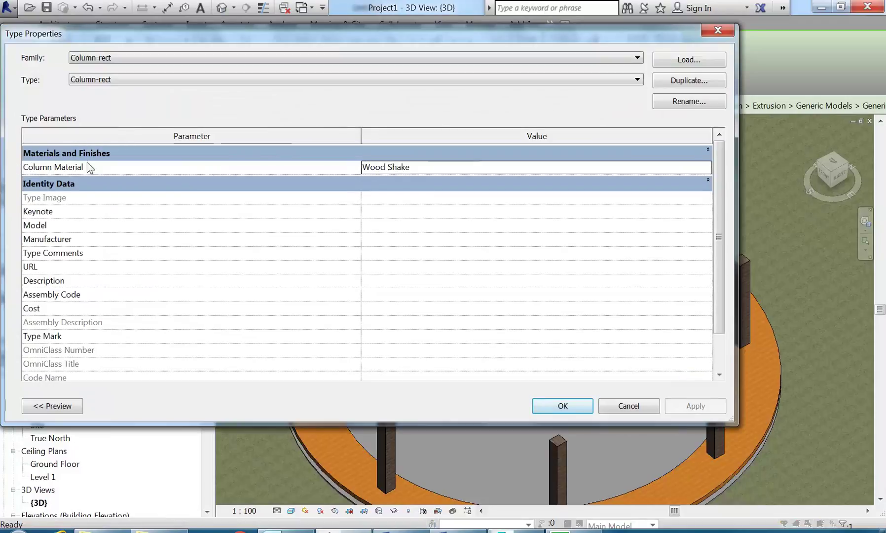
pyautogui.click(405, 167)
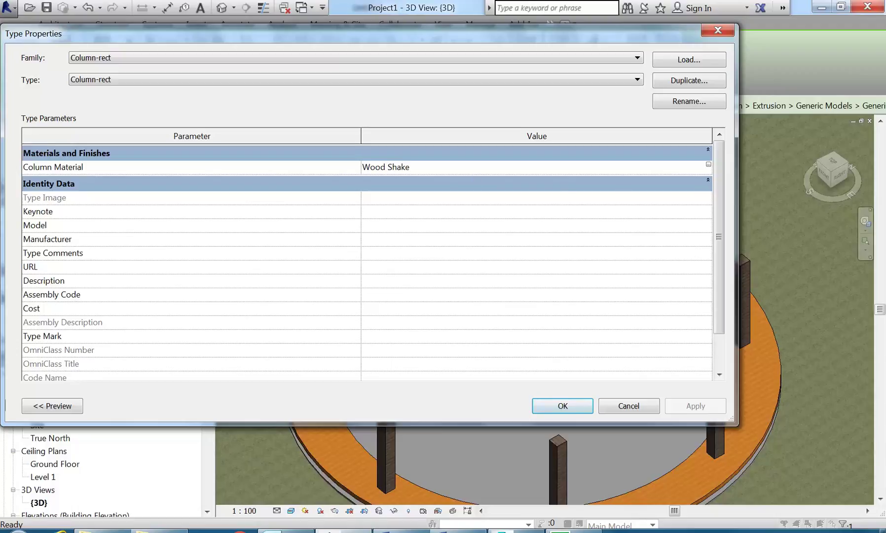
pyautogui.click(708, 165)
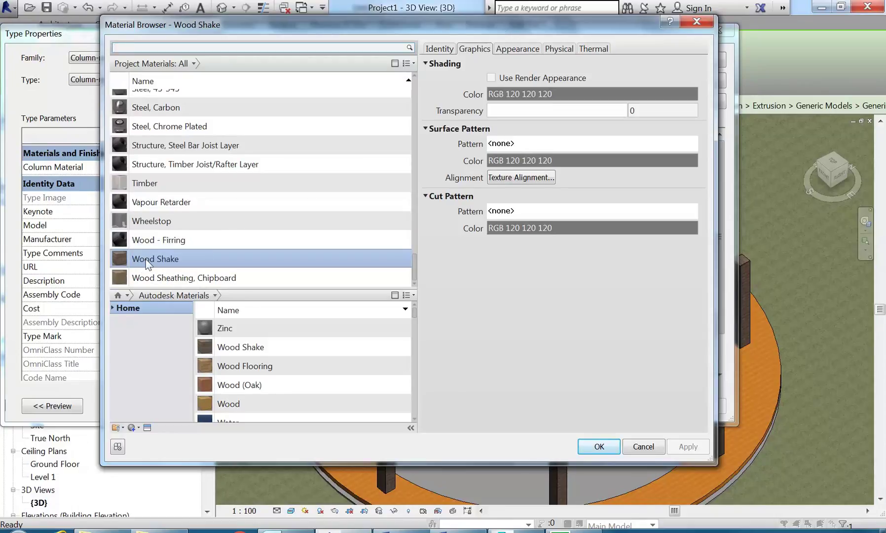
pyautogui.click(148, 240)
pyautogui.click(147, 202)
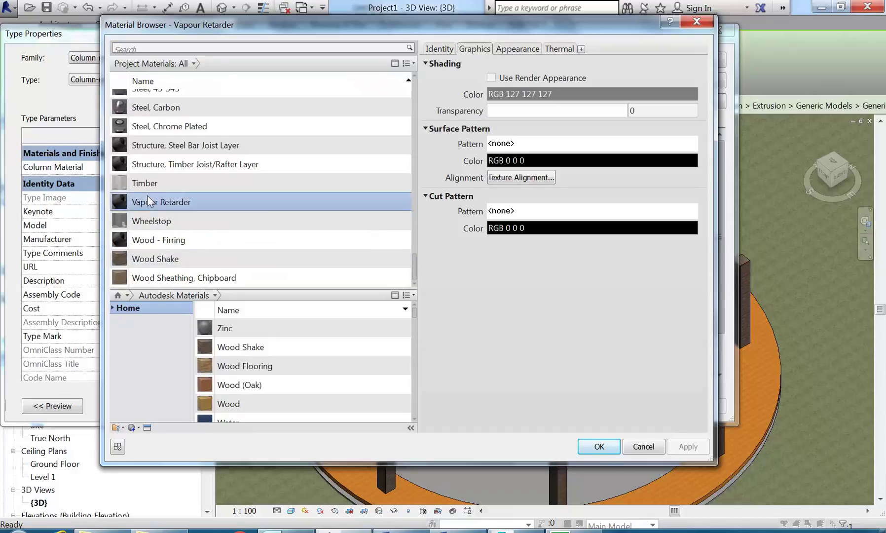
pyautogui.click(153, 148)
pyautogui.click(148, 107)
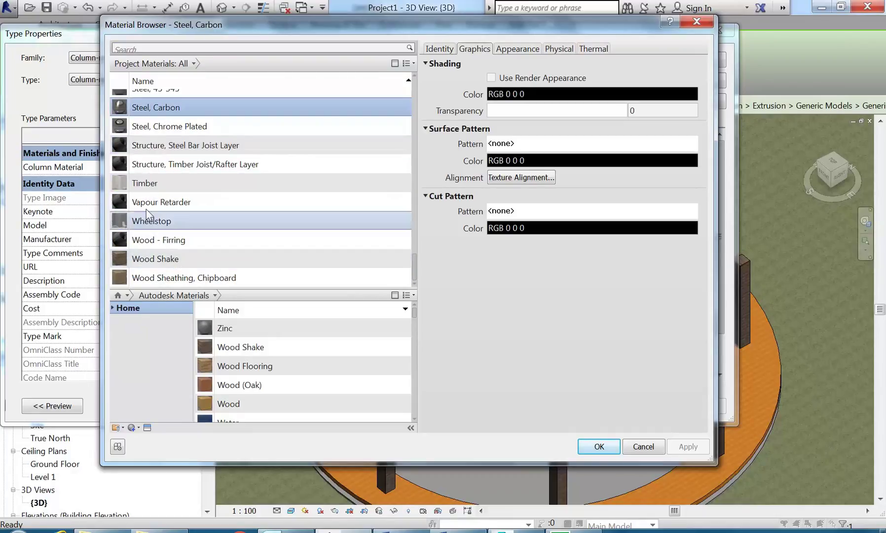
pyautogui.scroll(3, 143, 242)
pyautogui.click(150, 146)
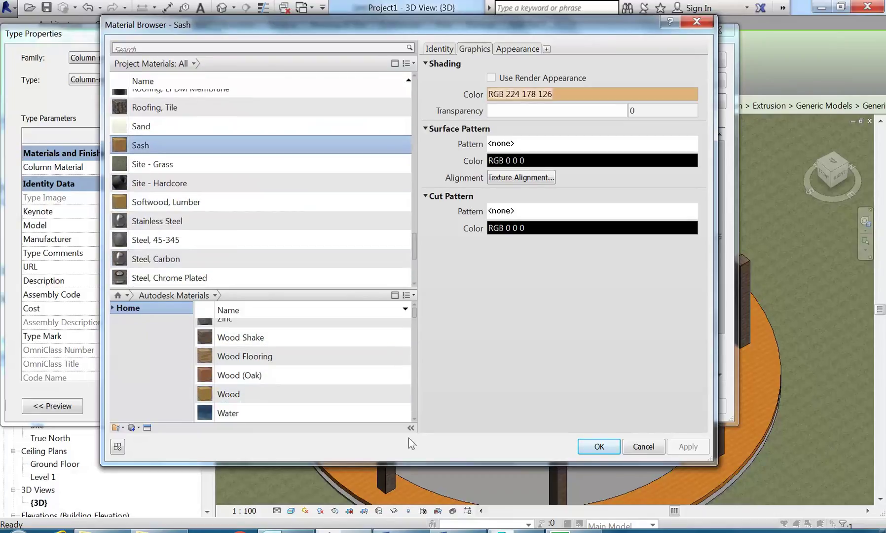
pyautogui.click(599, 446)
pyautogui.click(562, 405)
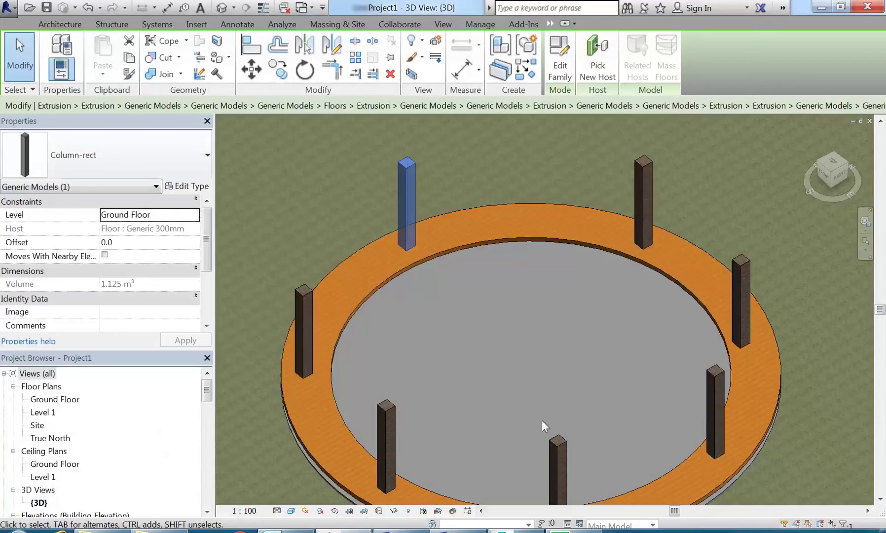
pyautogui.press('Escape')
# Inspect the columns' new material around the ring from several angles in the project's 3D view
pyautogui.scroll(-2, 480, 329)
pyautogui.moveTo(481, 330); pyautogui.dragTo(467, 308, button='middle')
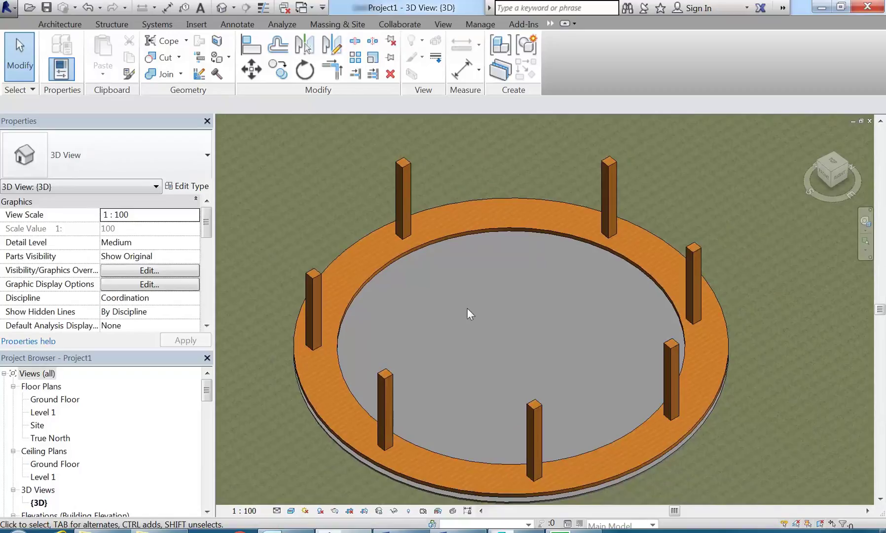
pyautogui.keyDown('shift'); pyautogui.moveTo(479, 340); pyautogui.dragTo(445, 317, button='middle'); pyautogui.keyUp('shift')
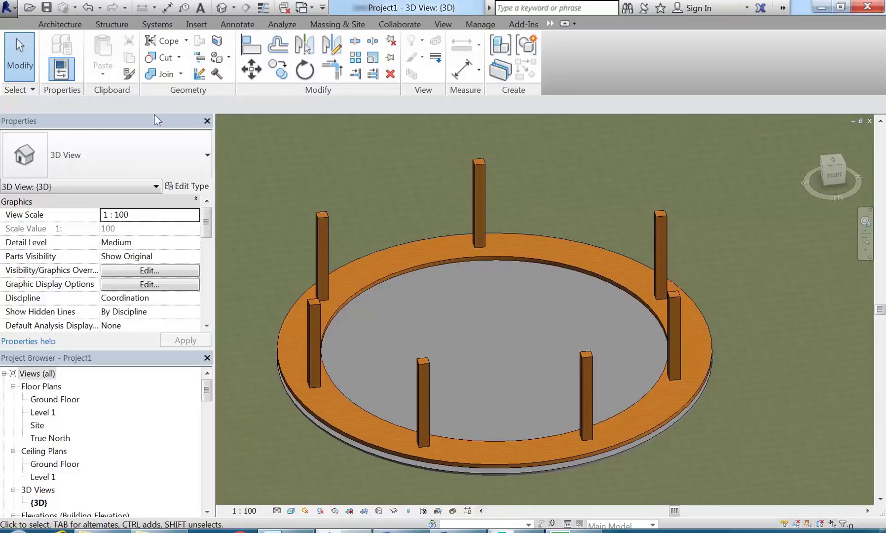
pyautogui.click(56, 25)
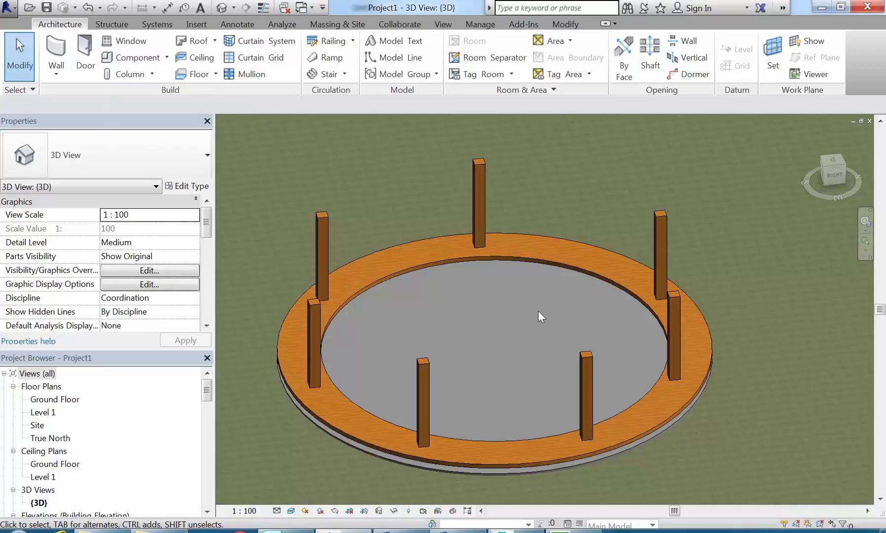
pyautogui.keyDown('shift'); pyautogui.moveTo(473, 304); pyautogui.dragTo(519, 326, button='middle'); pyautogui.keyUp('shift')
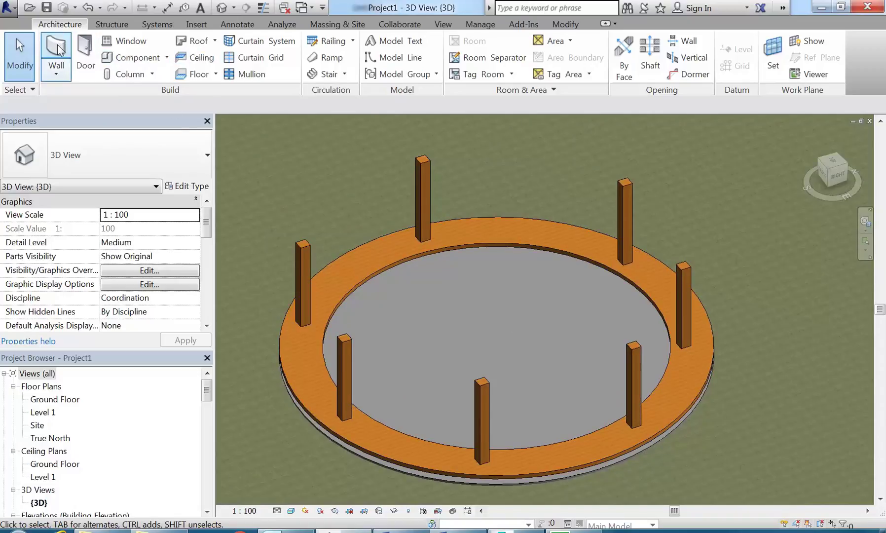
pyautogui.click(167, 57)
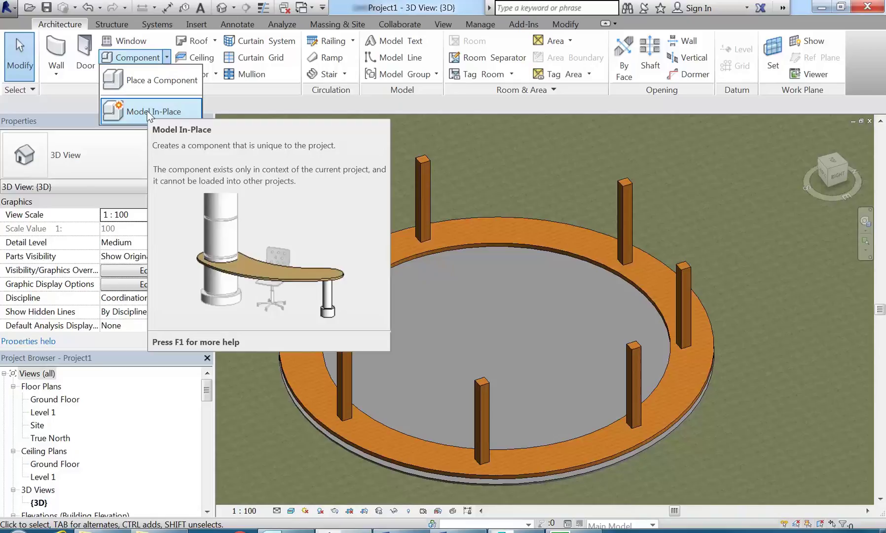
pyautogui.click(150, 112)
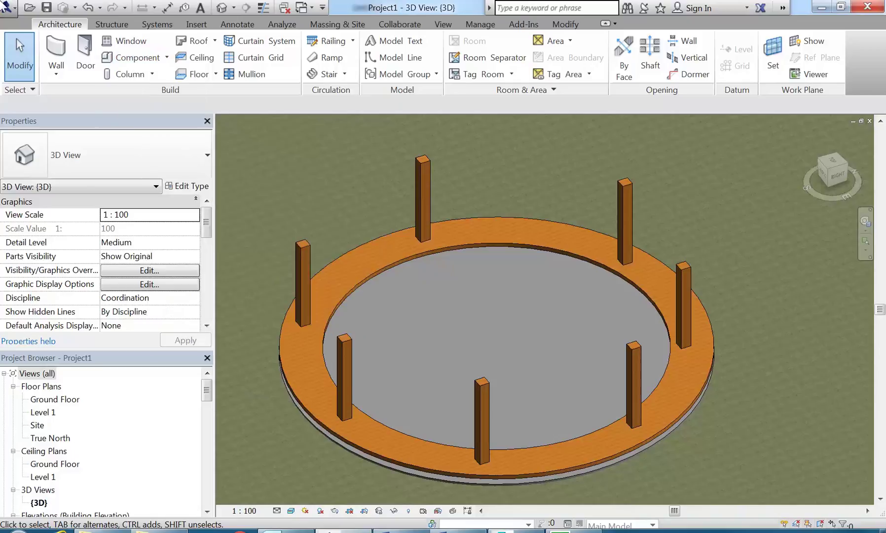
pyautogui.click(7, 7)
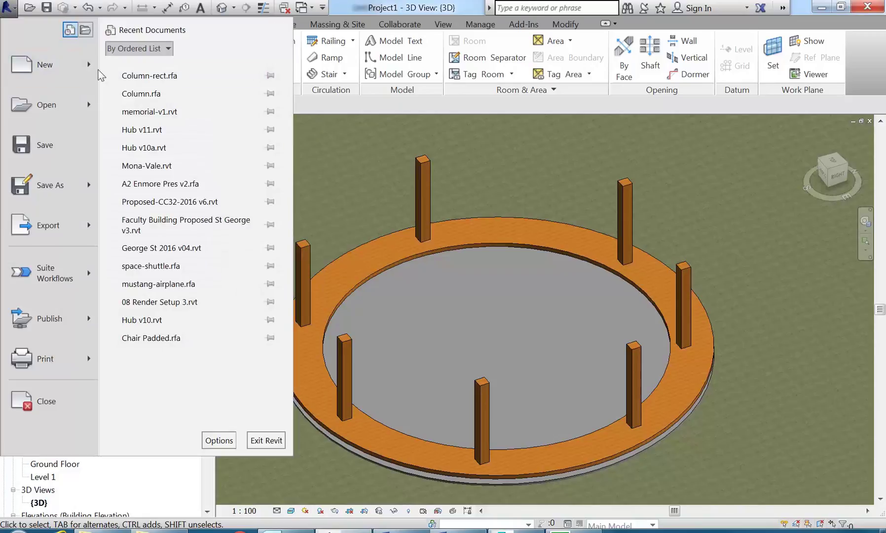
pyautogui.moveTo(93, 71)
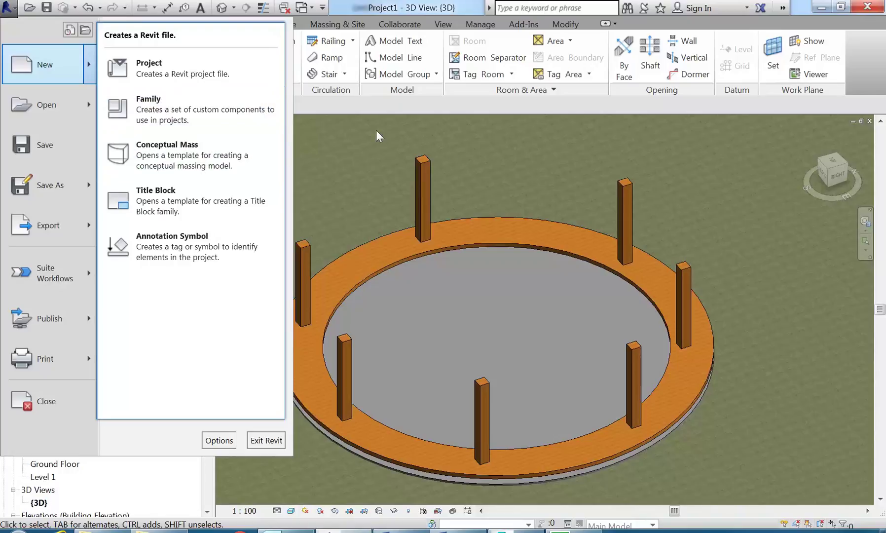
pyautogui.click(359, 100)
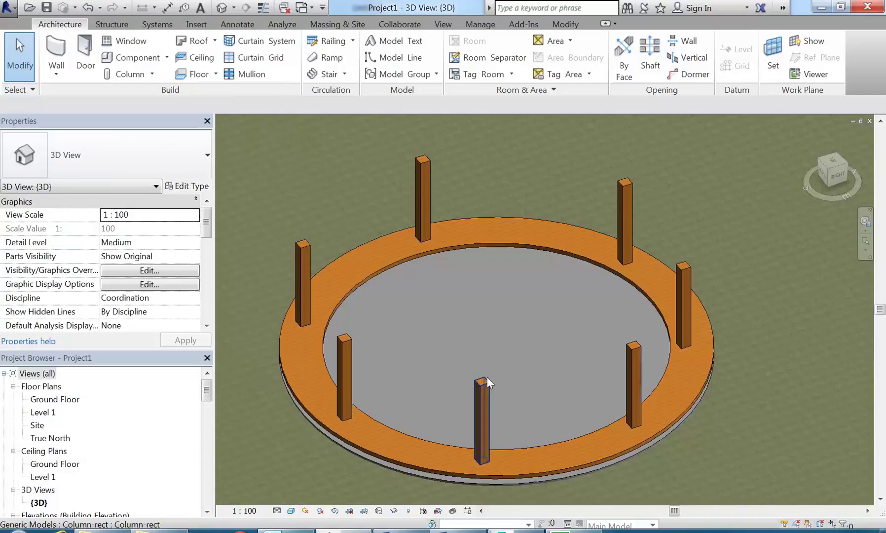
pyautogui.scroll(-1, 464, 324)
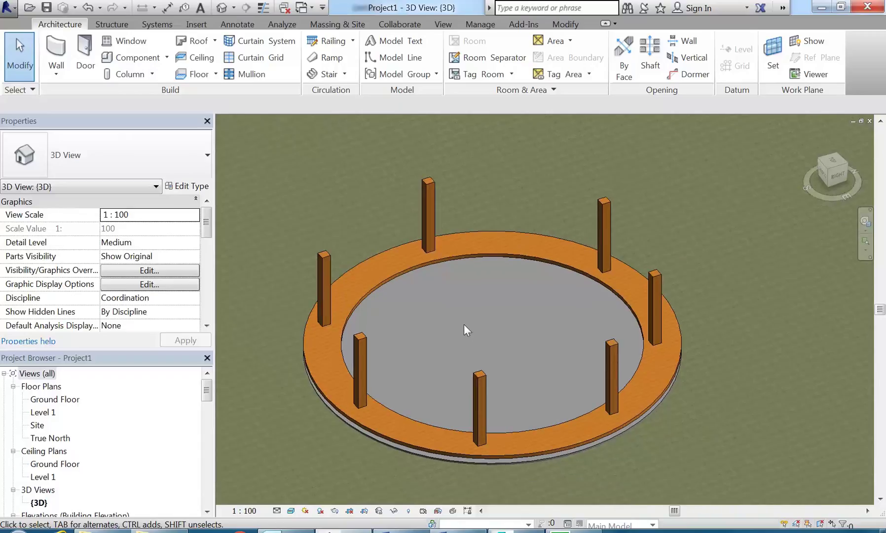